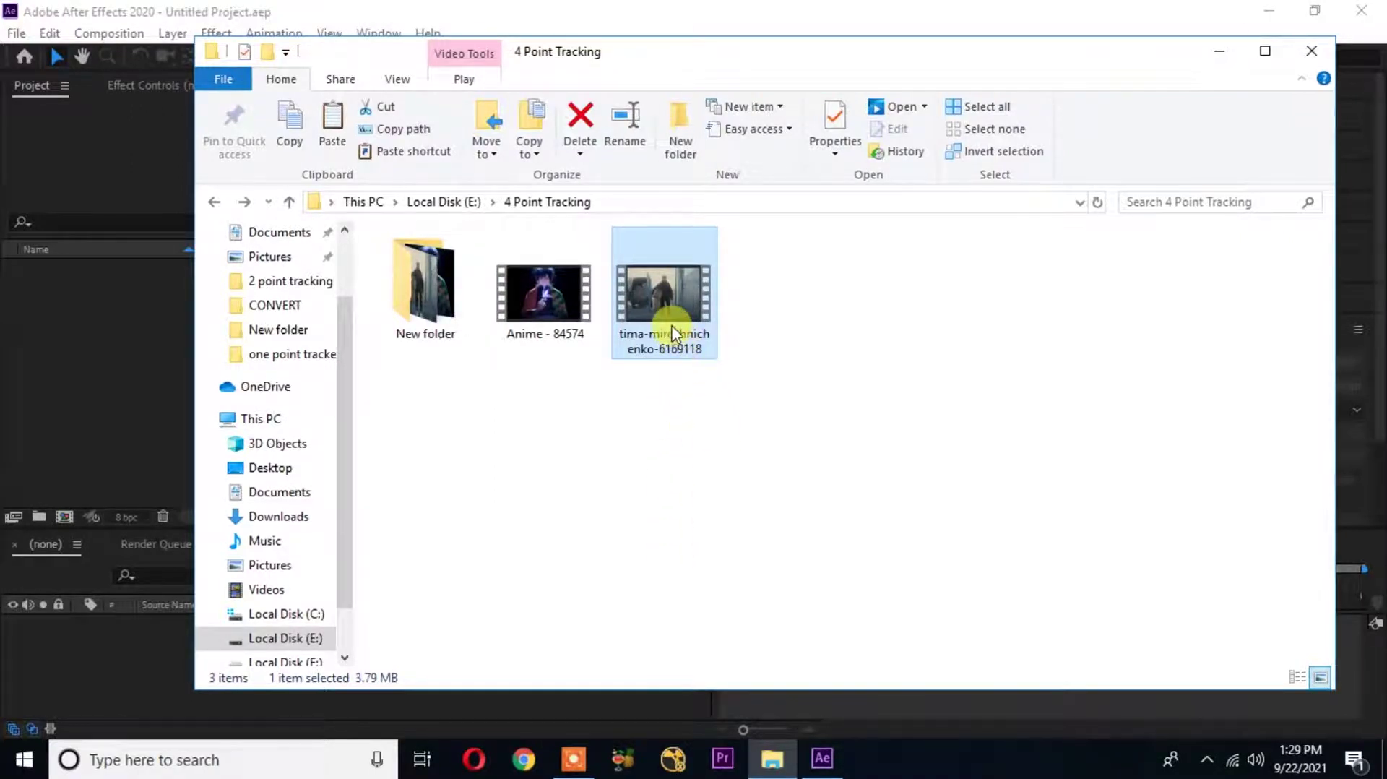
Step: Import the delivery worker video from the 4 Point Tracking folder, create a composition from it and preview it
left_click_drag(678, 313, 81, 357)
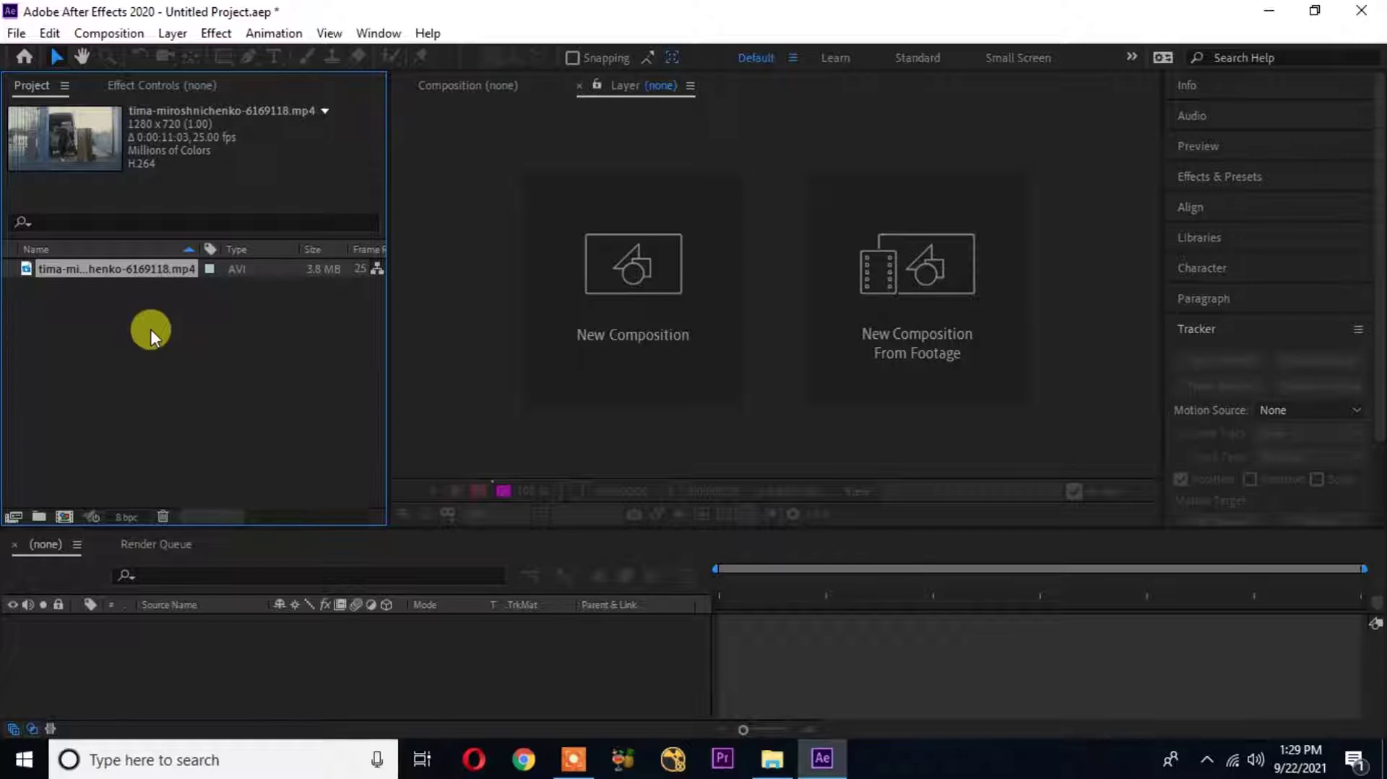
left_click_drag(88, 270, 139, 639)
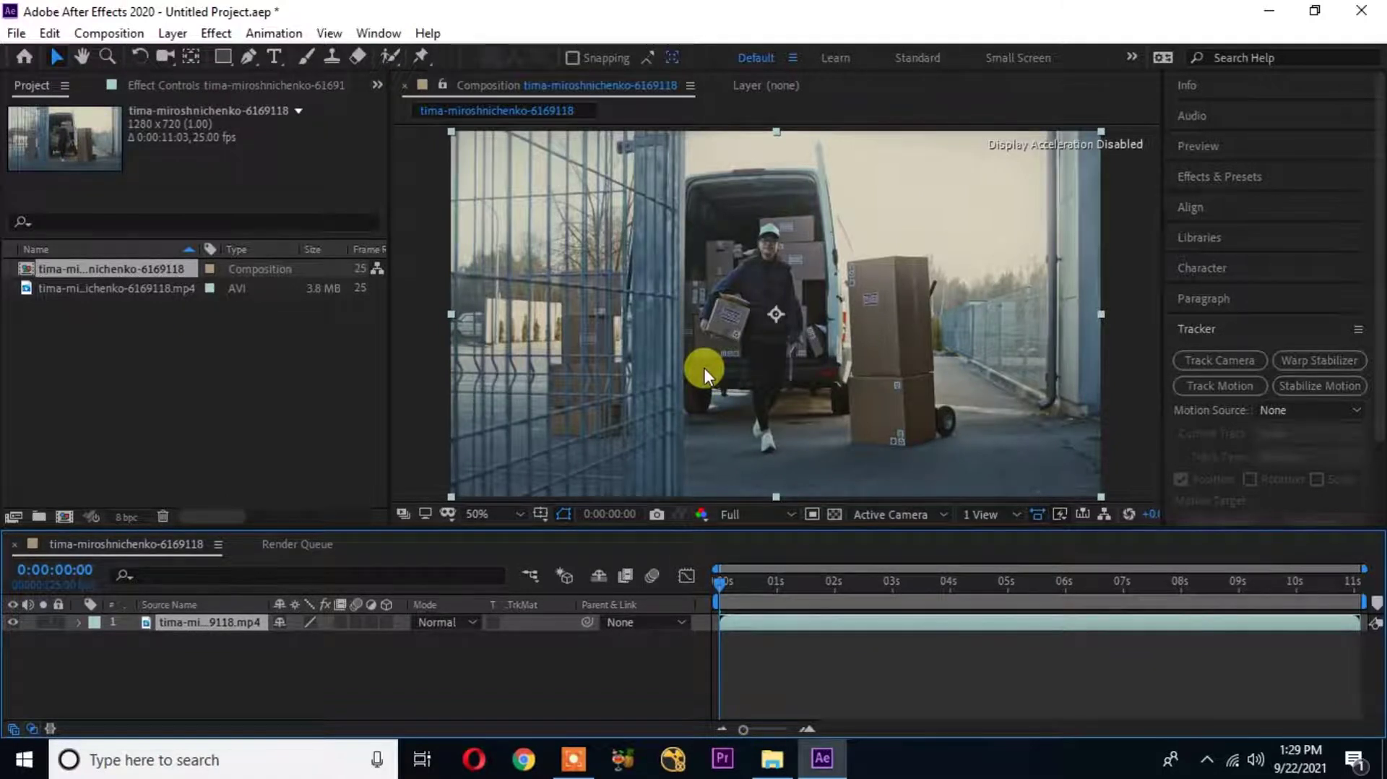
key("space")
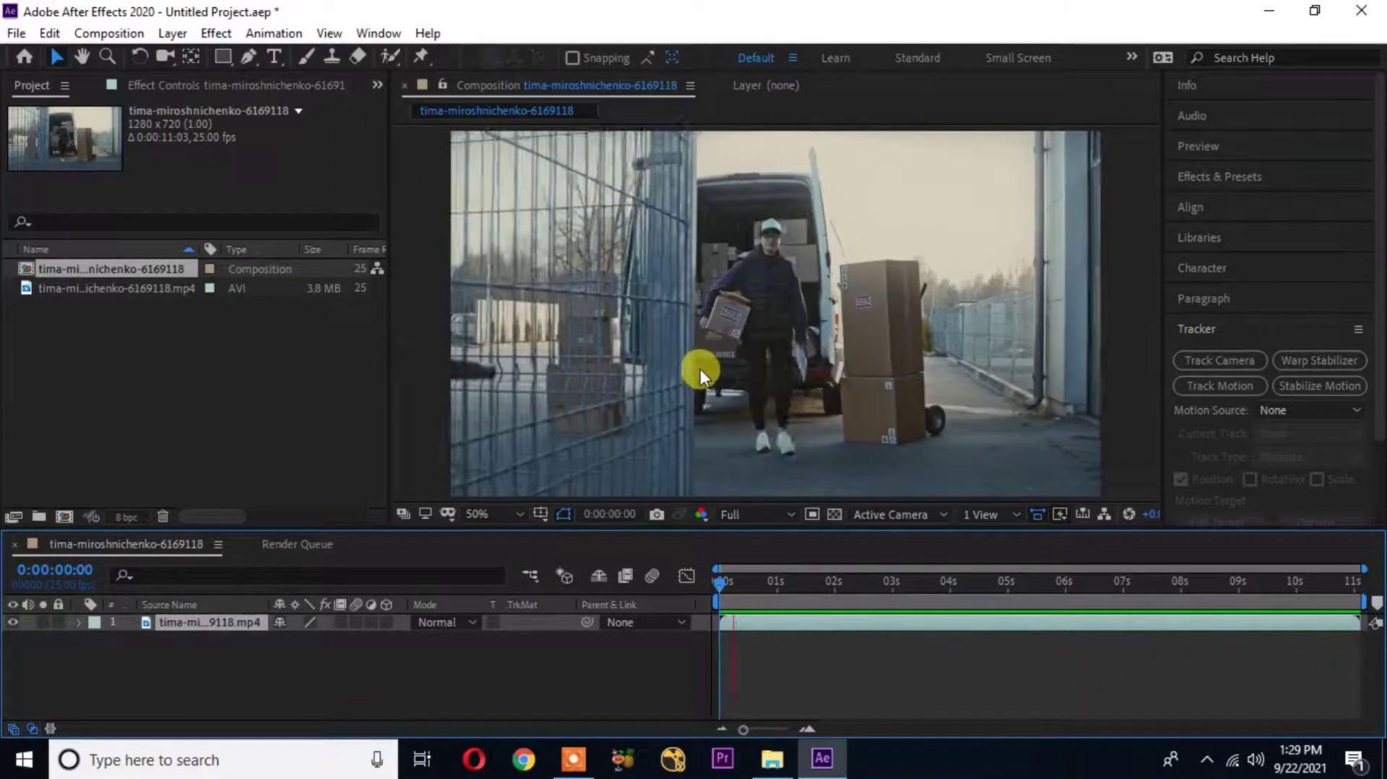
left_click(834, 459)
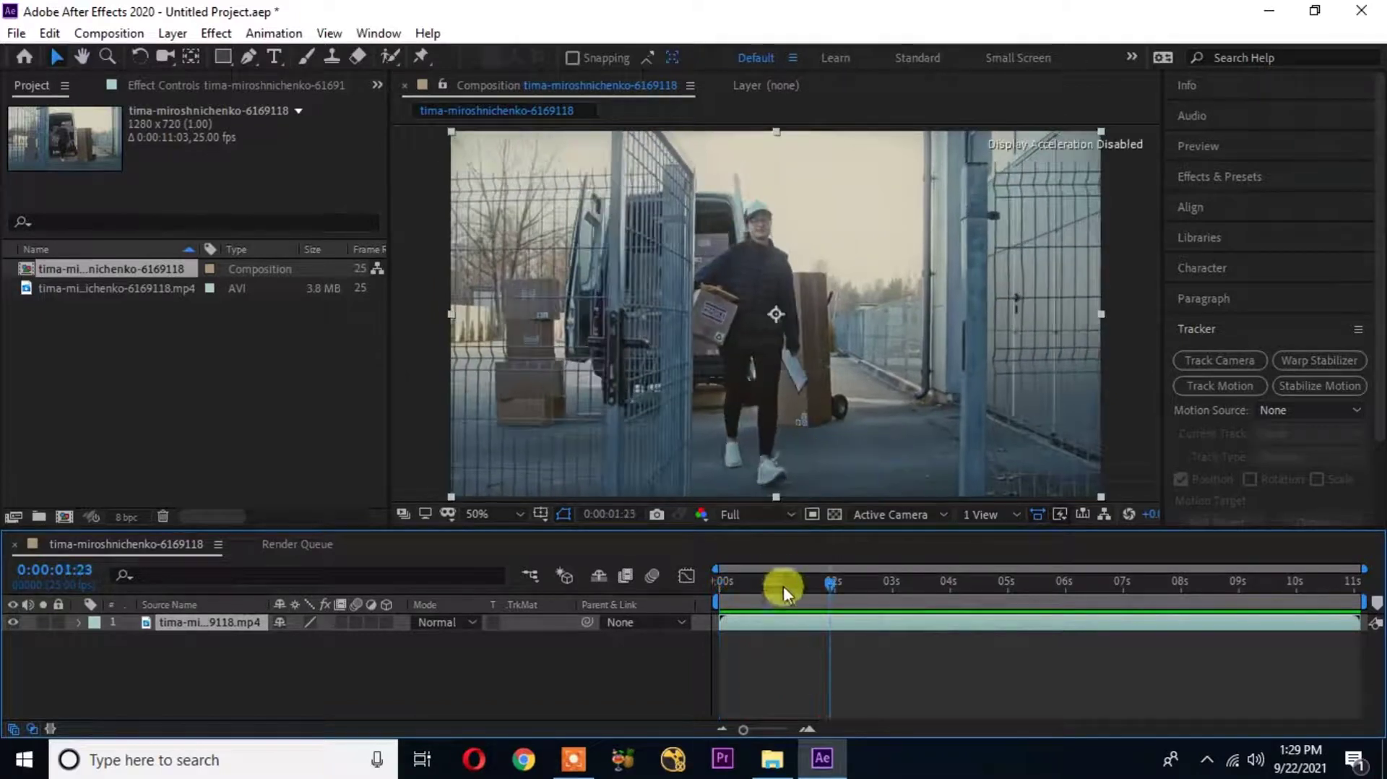
Step: Set the composition's work area to start at 0:00:03:01 and end at 0:00:06:00
left_click_drag(821, 585, 891, 603)
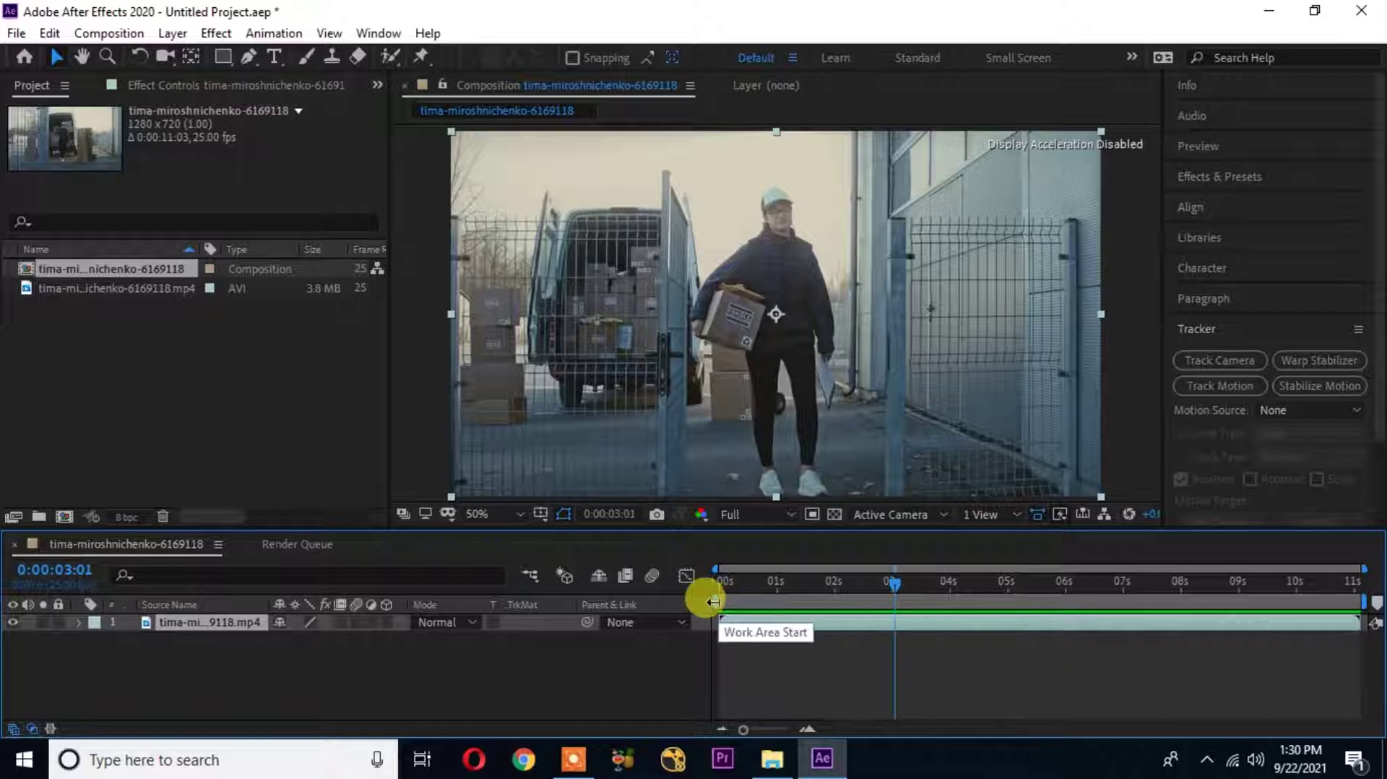
left_click_drag(719, 602, 886, 615)
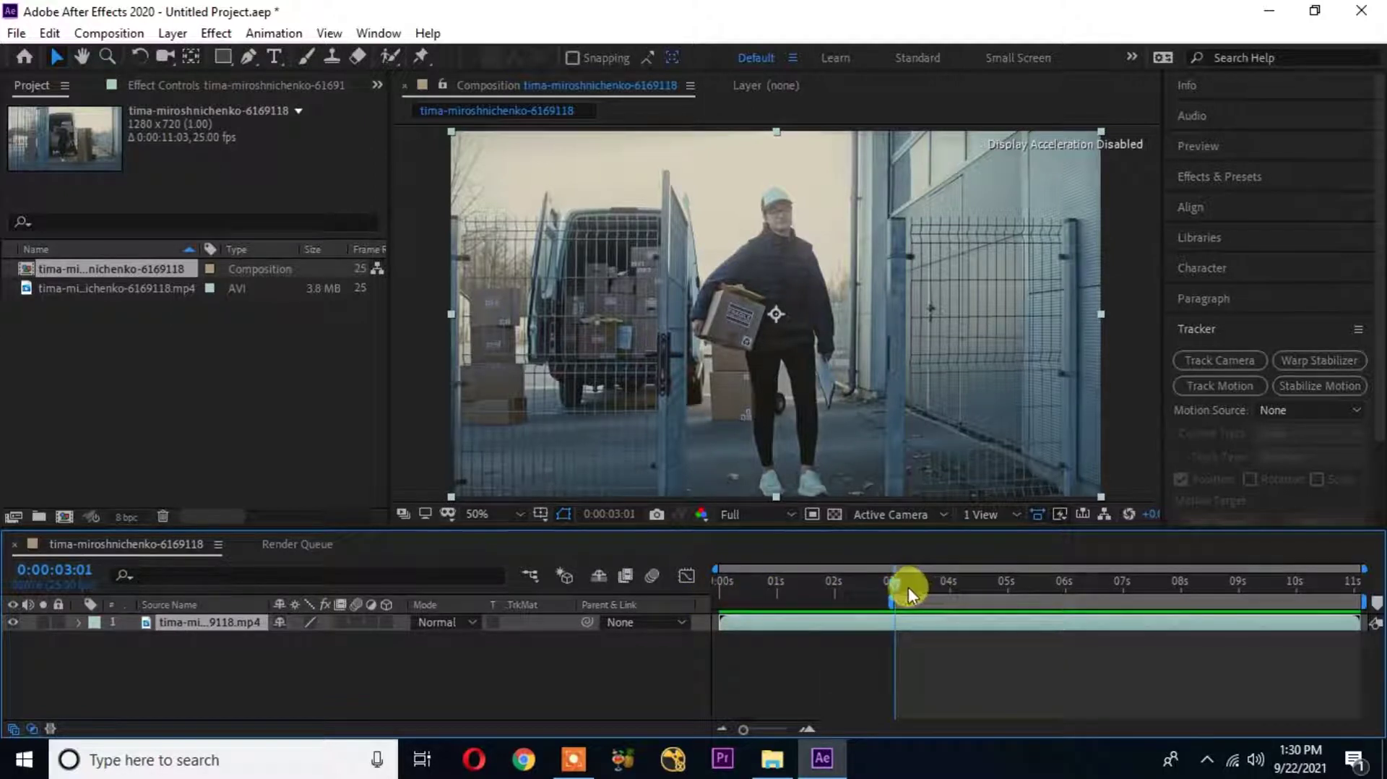
left_click_drag(897, 589, 1066, 591)
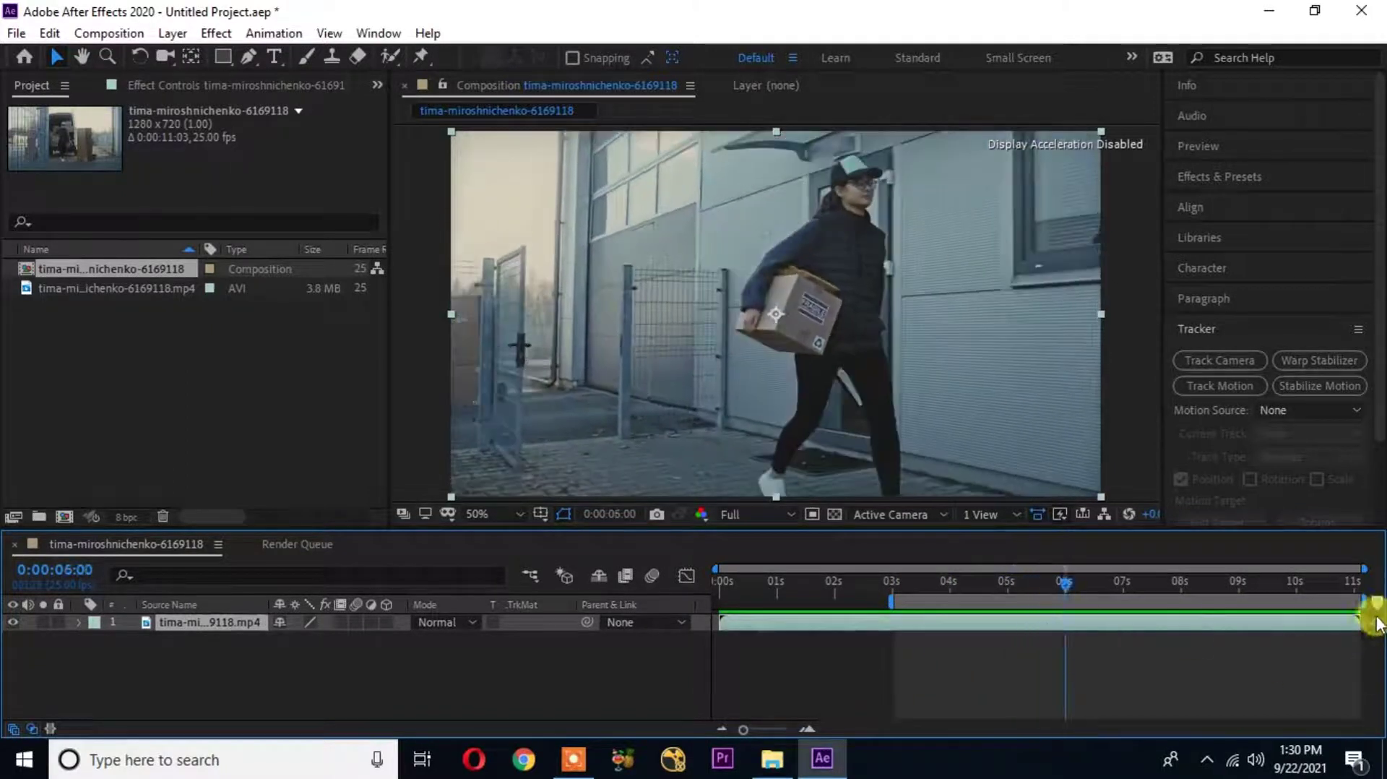
left_click_drag(1363, 601, 1076, 625)
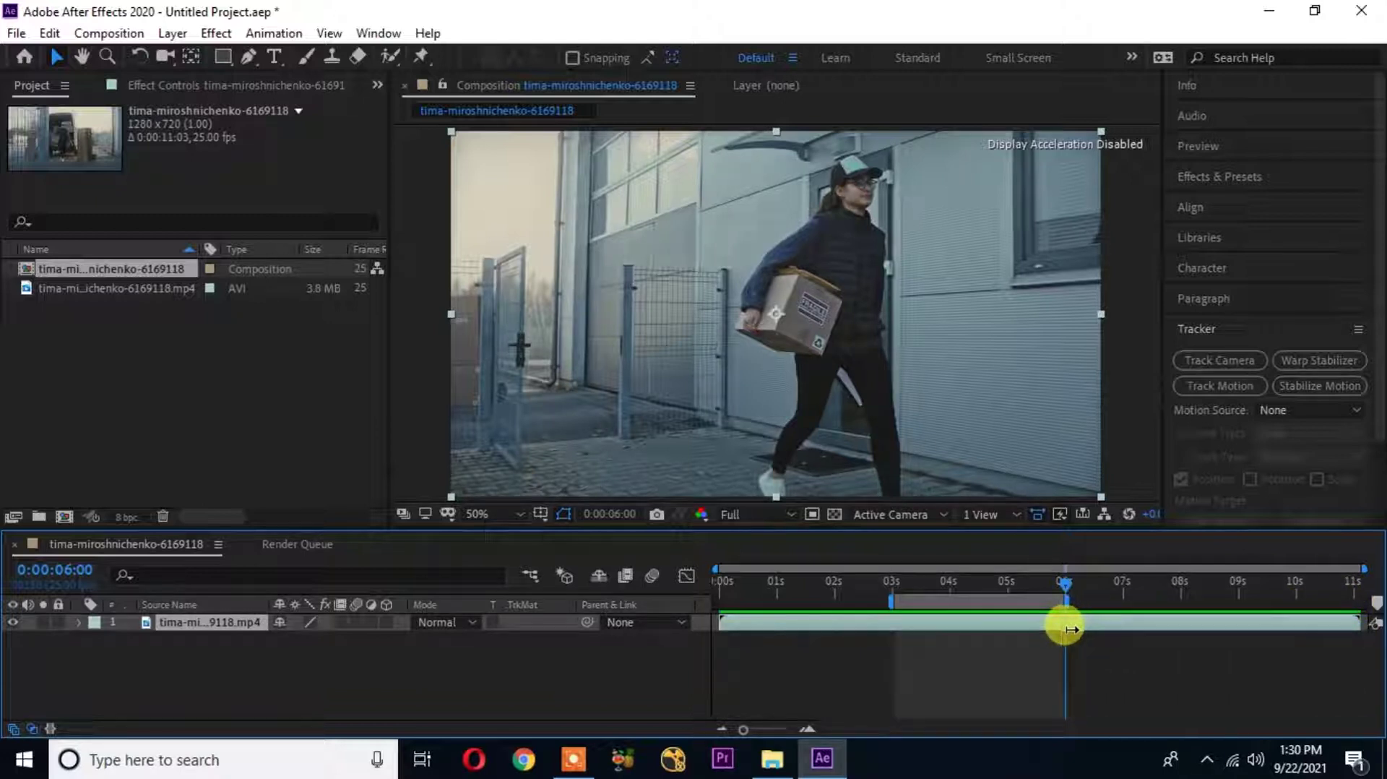
Step: Play back the shortened work area and stop at about 0:00:04:20
left_click_drag(1041, 582, 931, 597)
key("space")
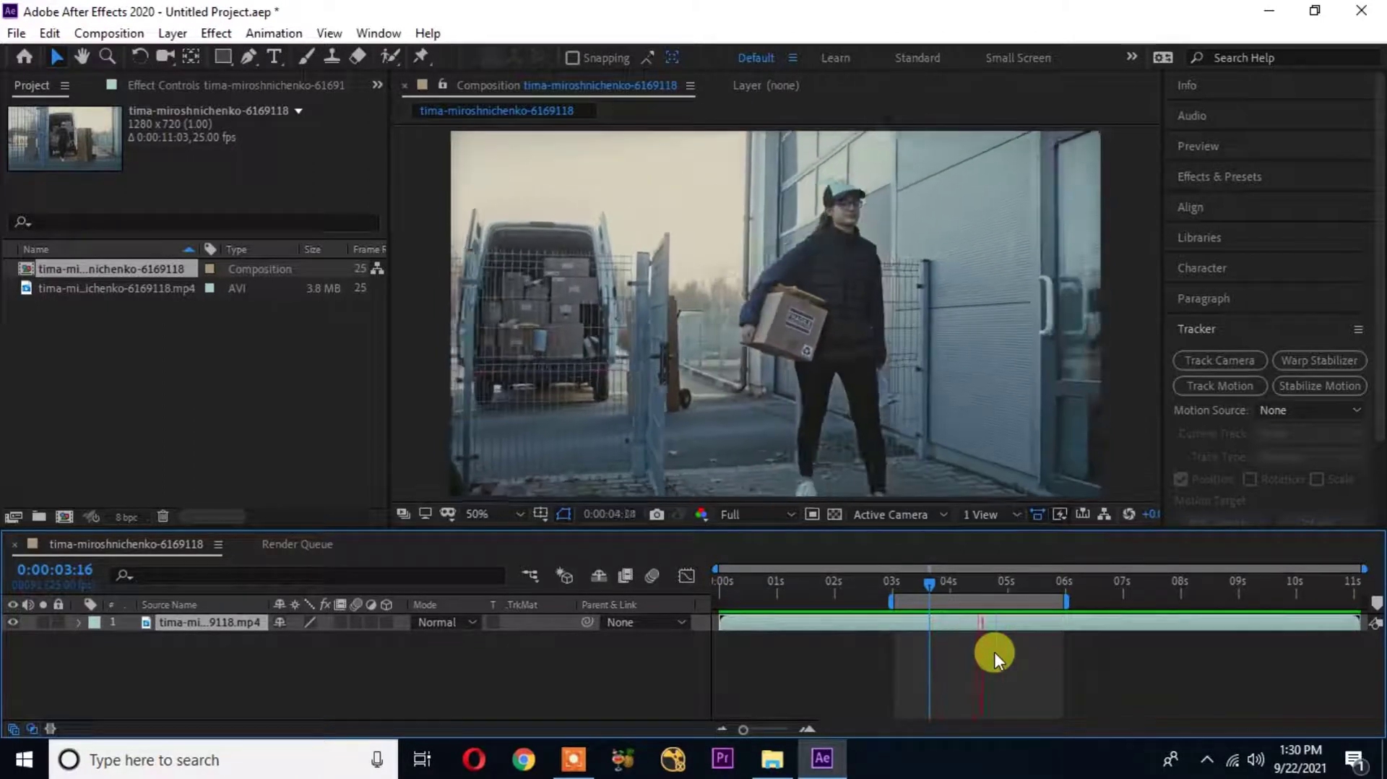
key("space")
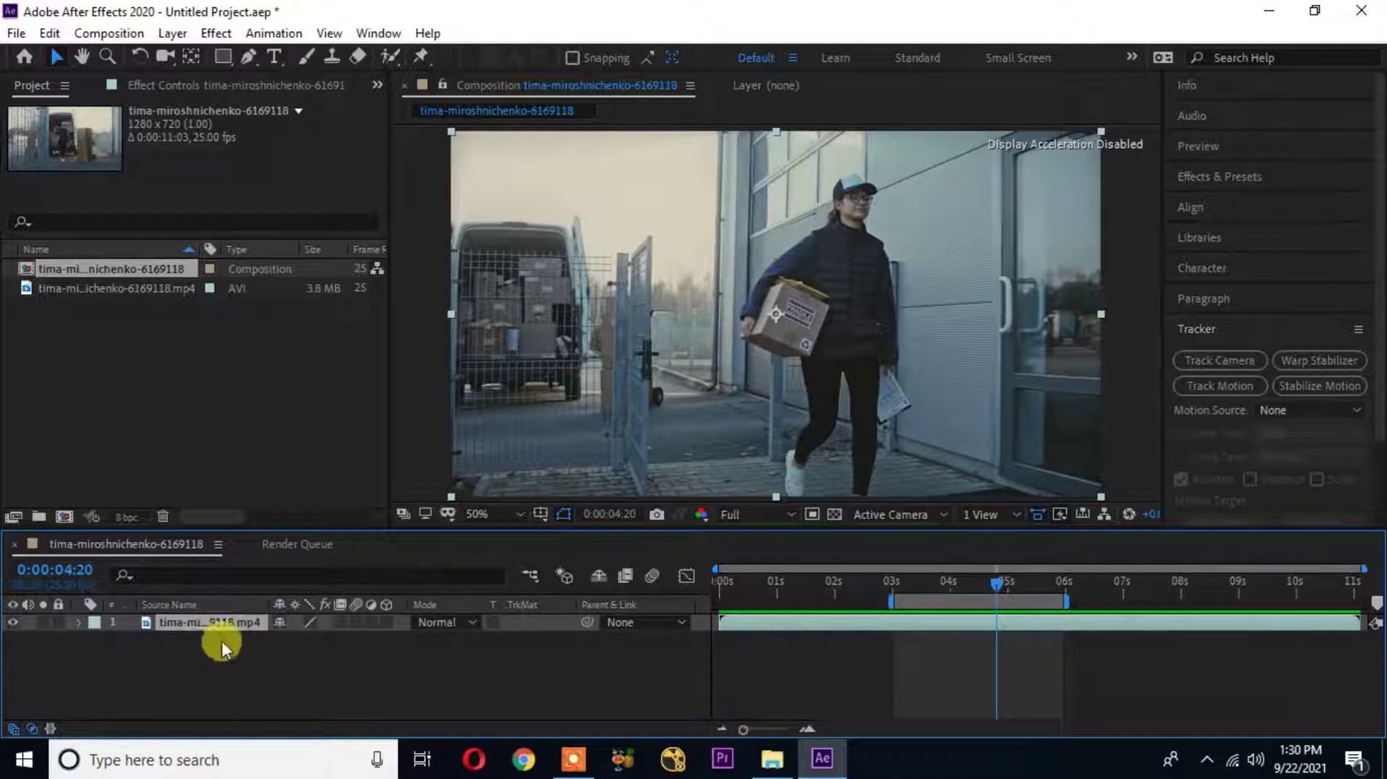
Step: Start motion tracking on the delivery worker video layer
left_click(248, 665)
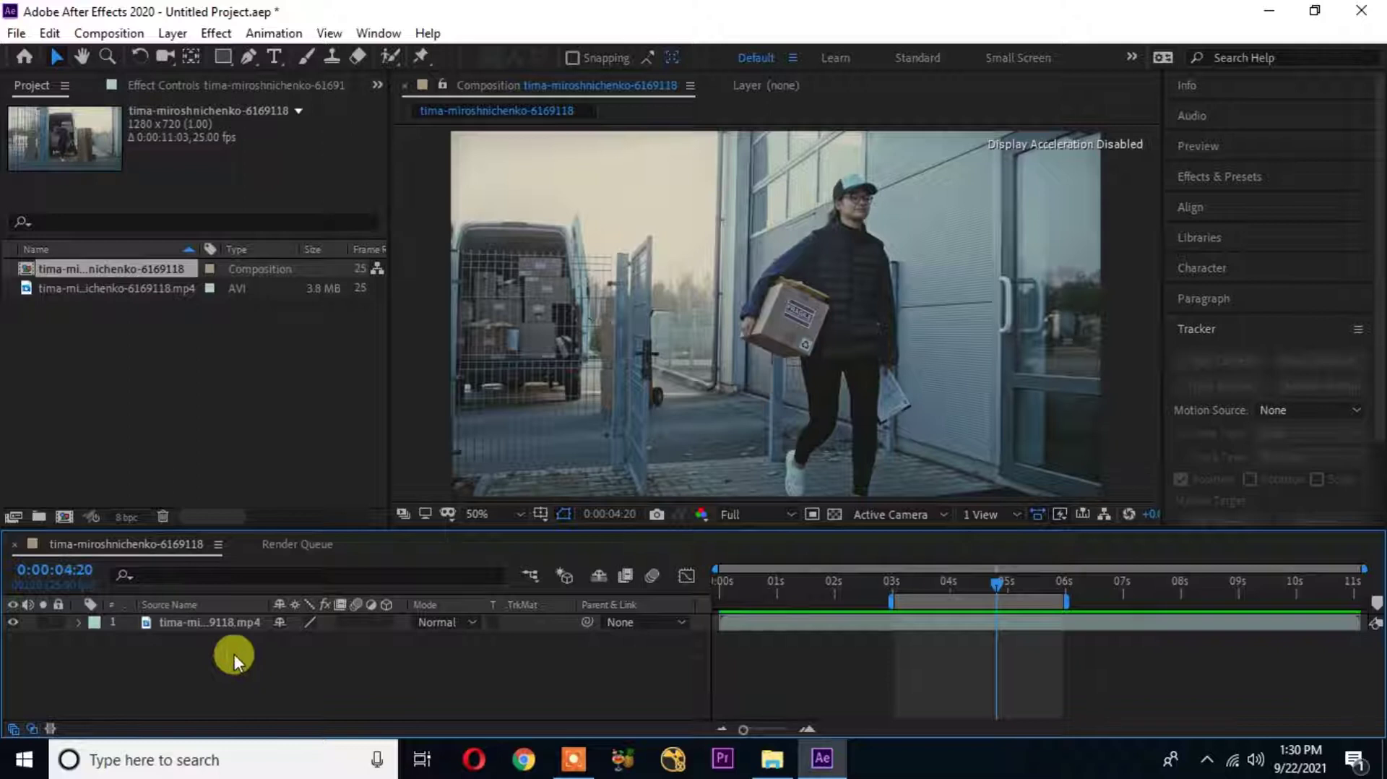
left_click(211, 622)
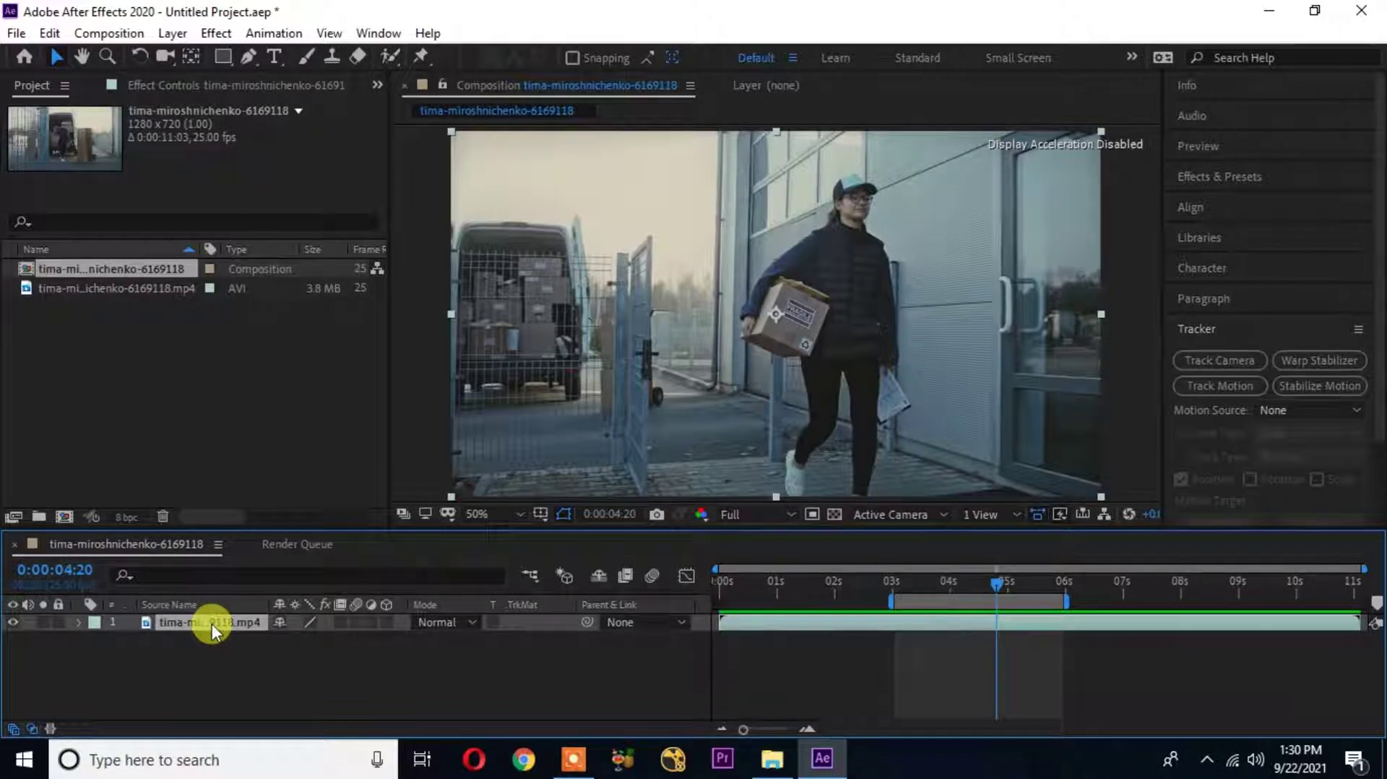
left_click(1225, 388)
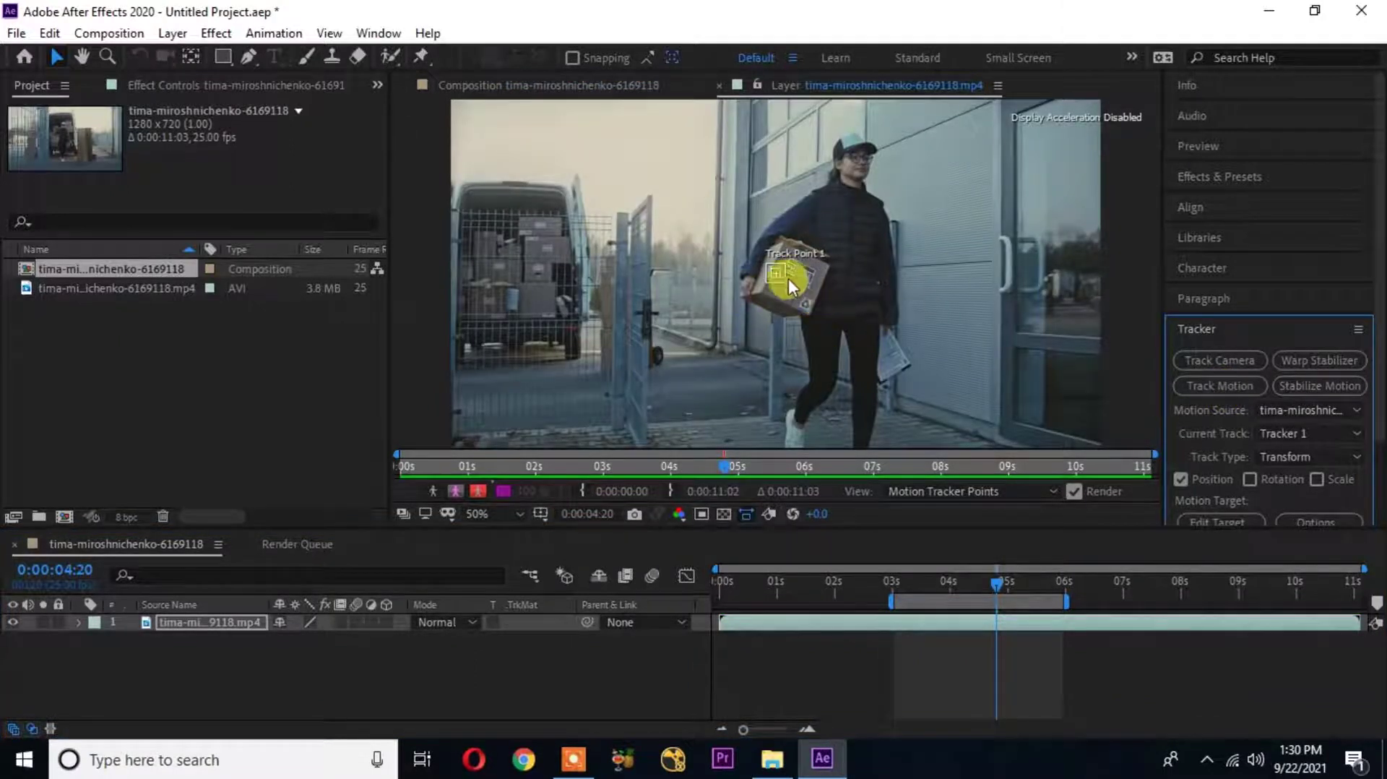
scroll(808, 271, "up", 2)
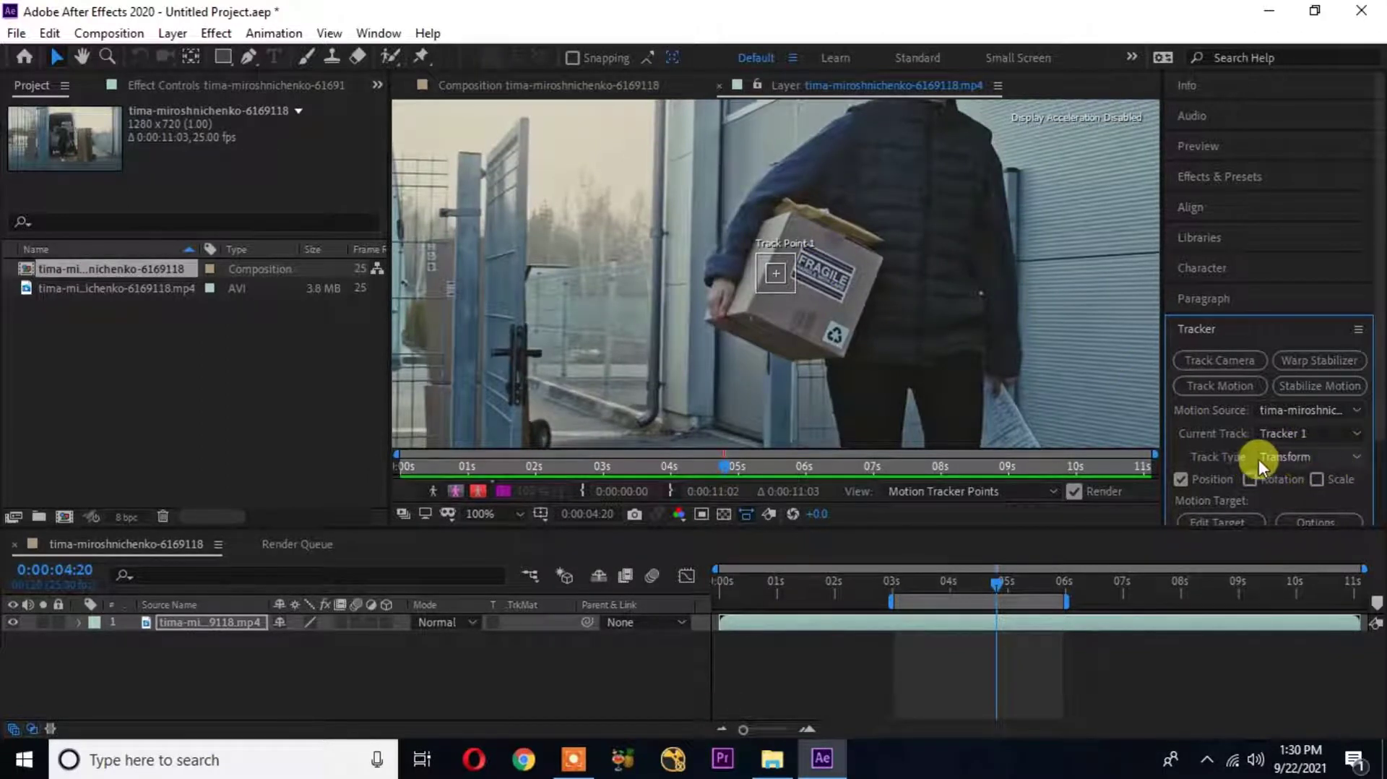
left_click(1342, 456)
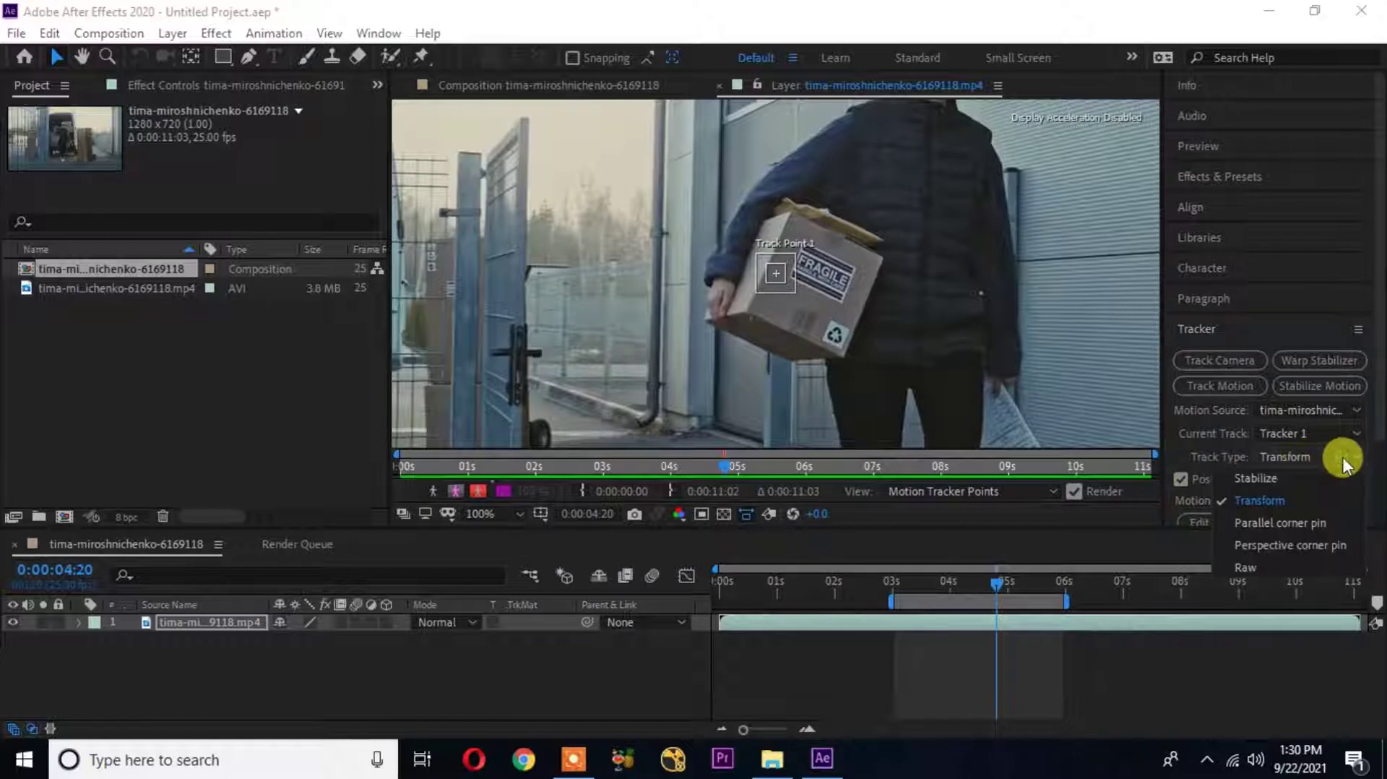
left_click(1319, 523)
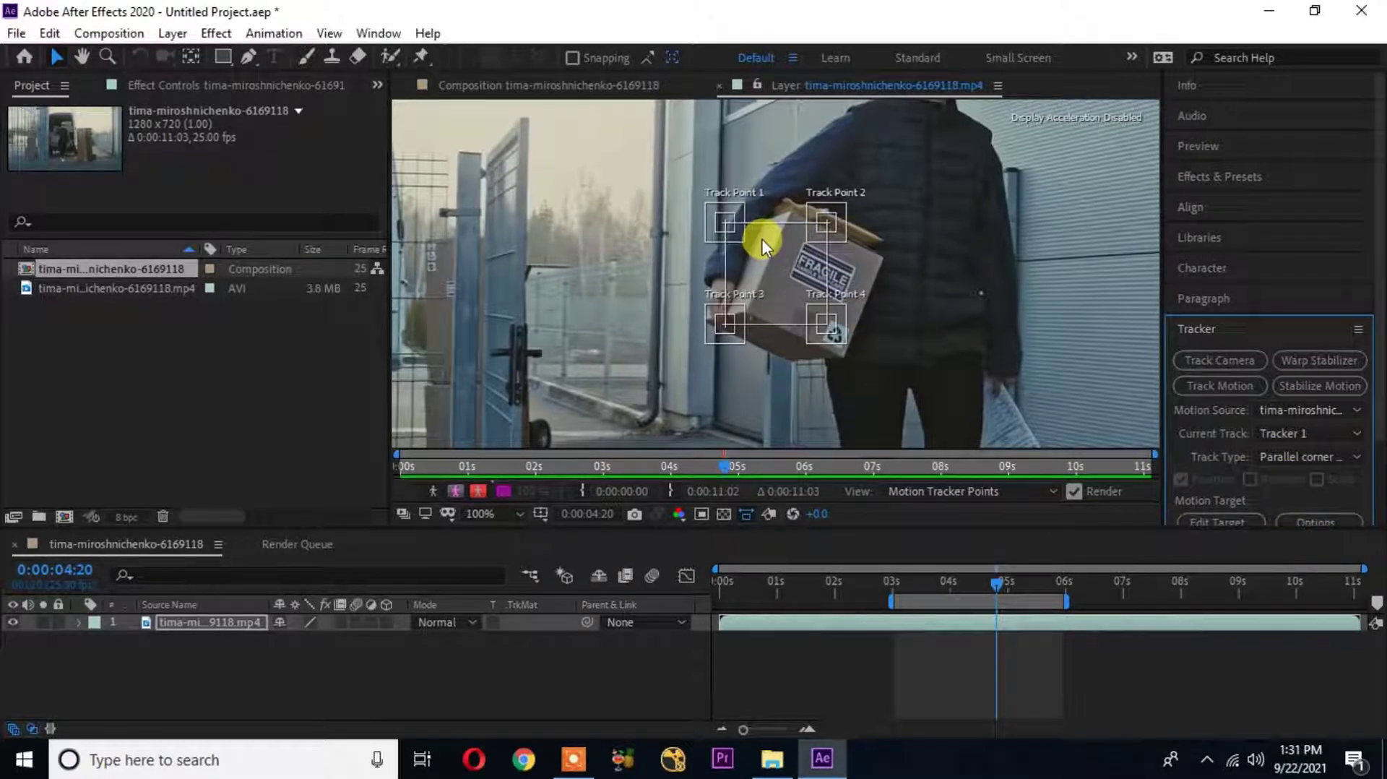
left_click_drag(709, 210, 729, 237)
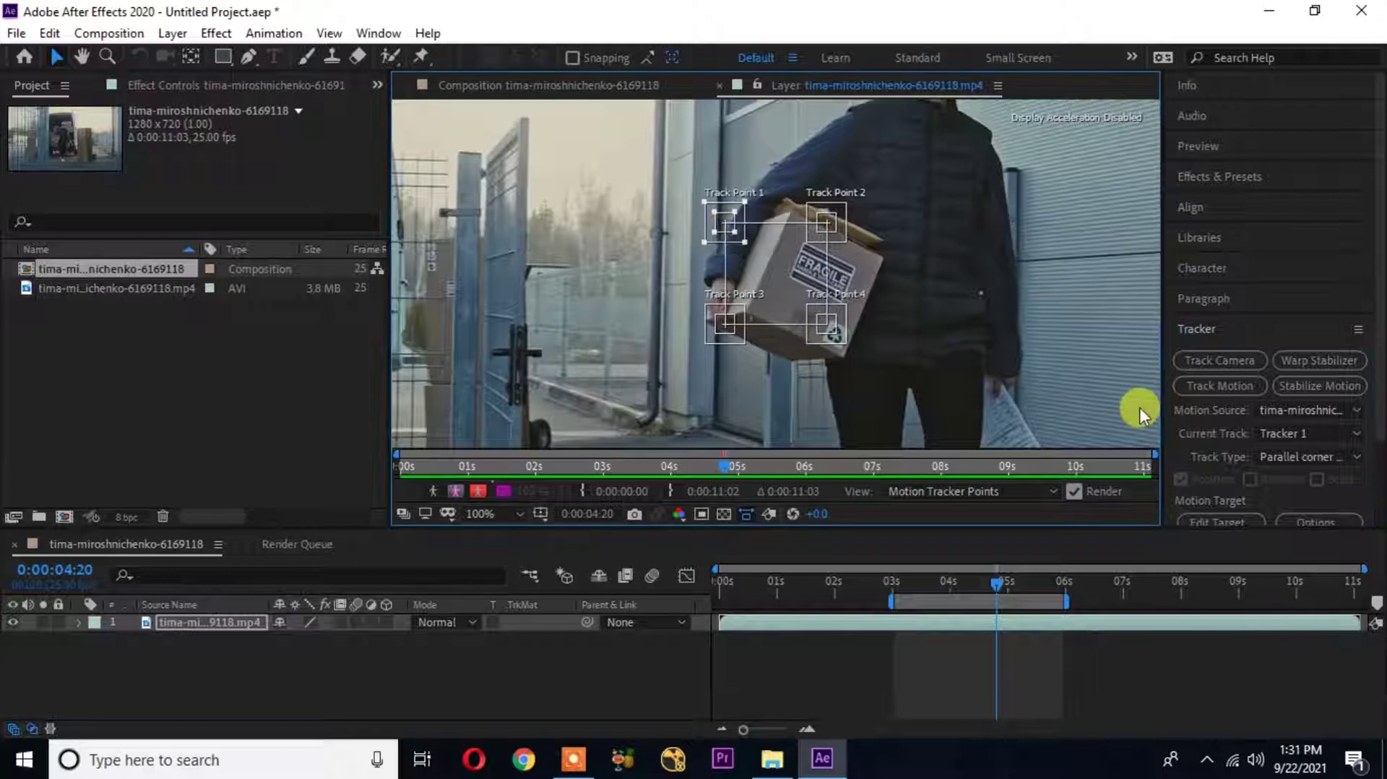
Step: Set the tracker's track type to Perspective corner pin
left_click(1320, 457)
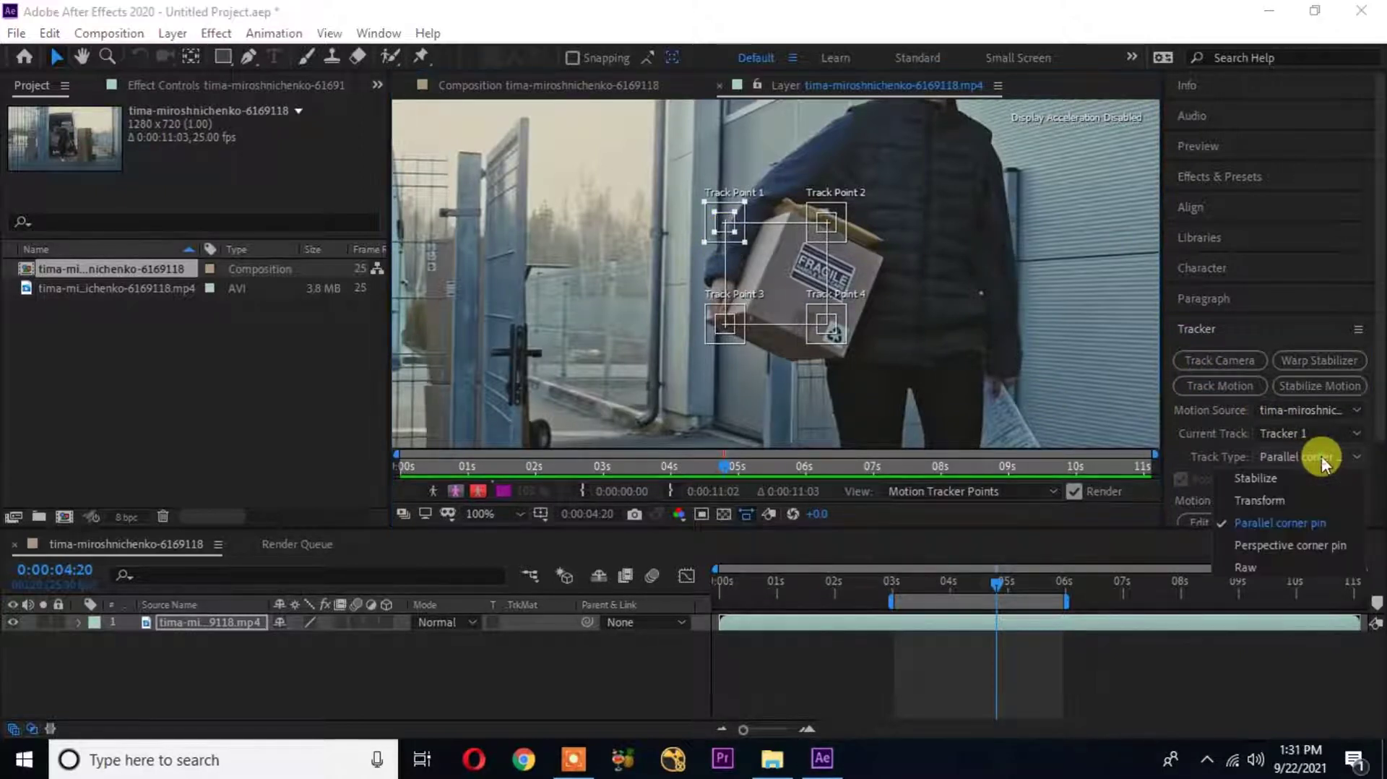
left_click(1316, 549)
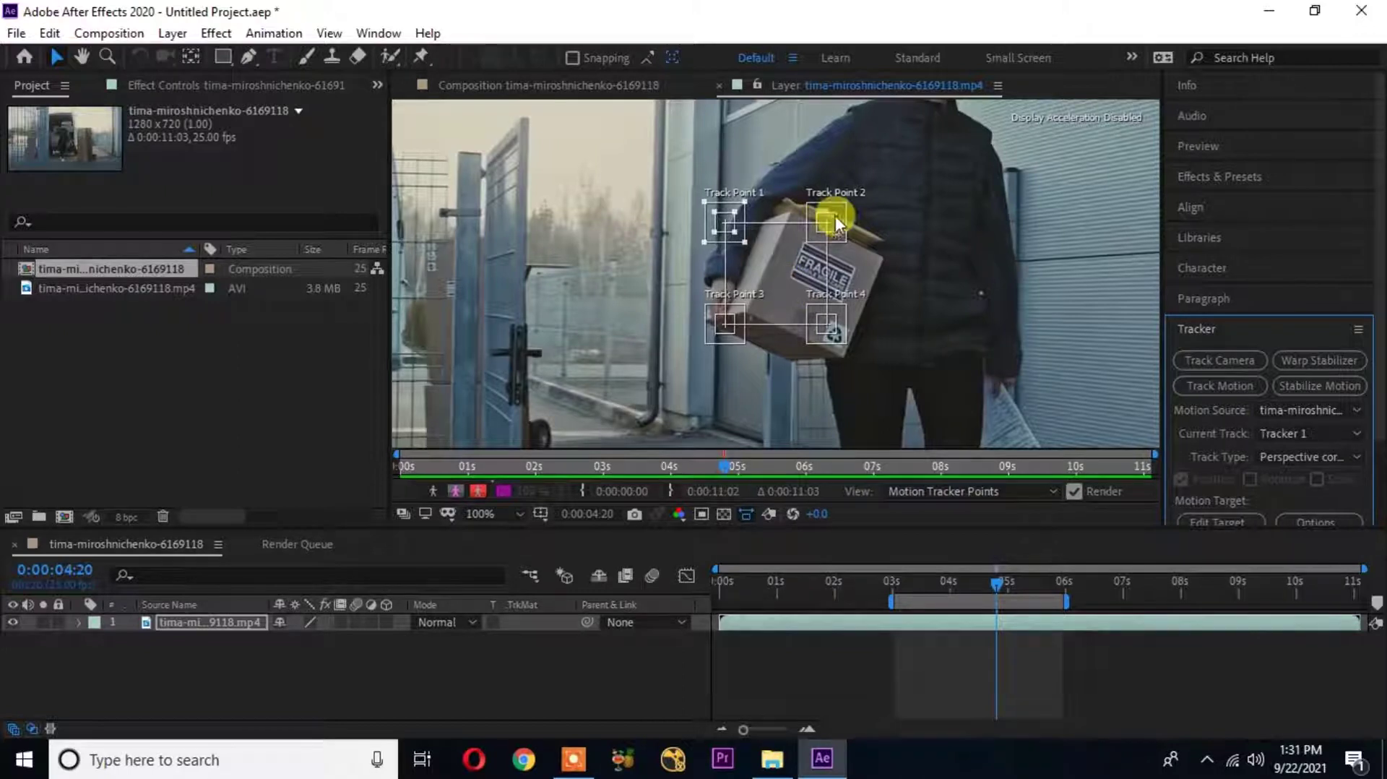
Step: Place Track Point 1 and Track Point 2 on the upper-left and upper-right corners of the box's FRAGILE label
scroll(797, 256, "up", 1)
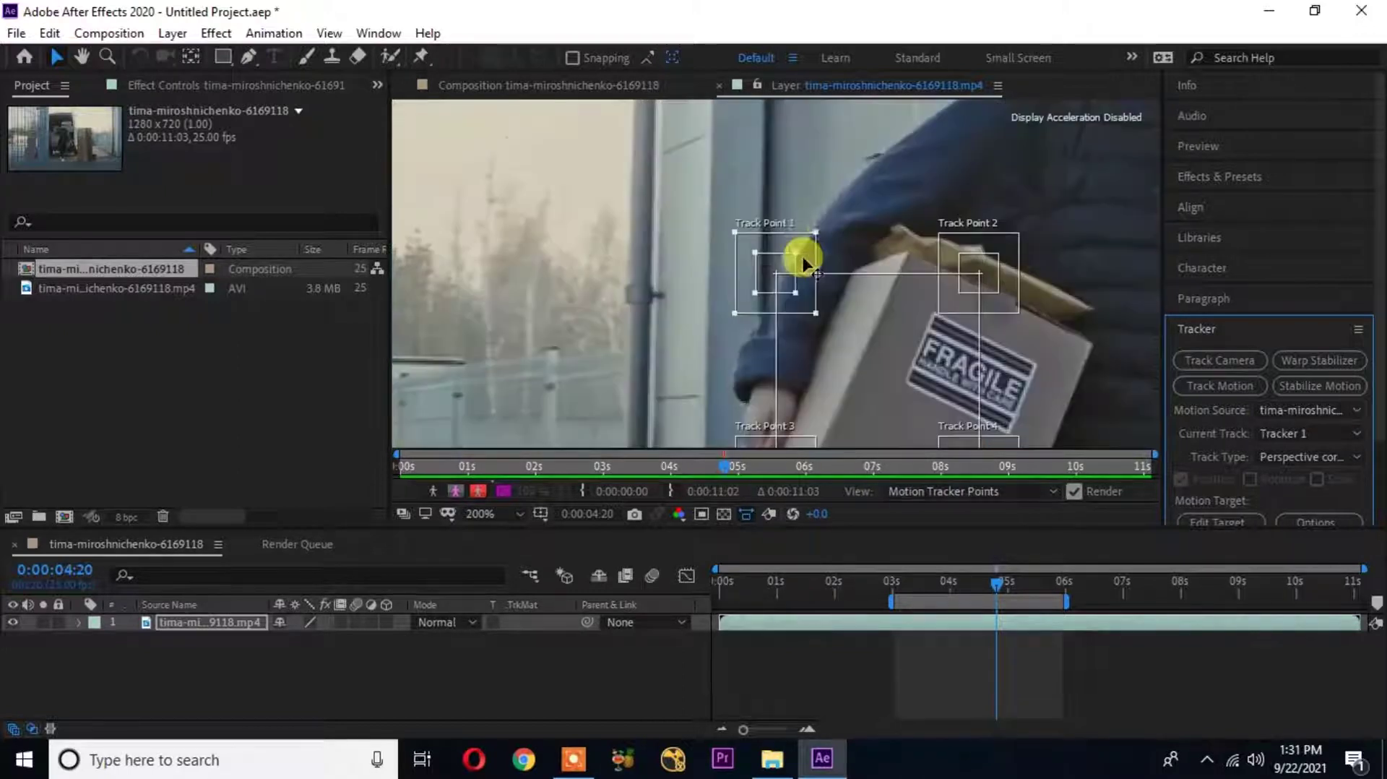
left_click_drag(916, 280, 785, 167)
scroll(782, 177, "down", 1)
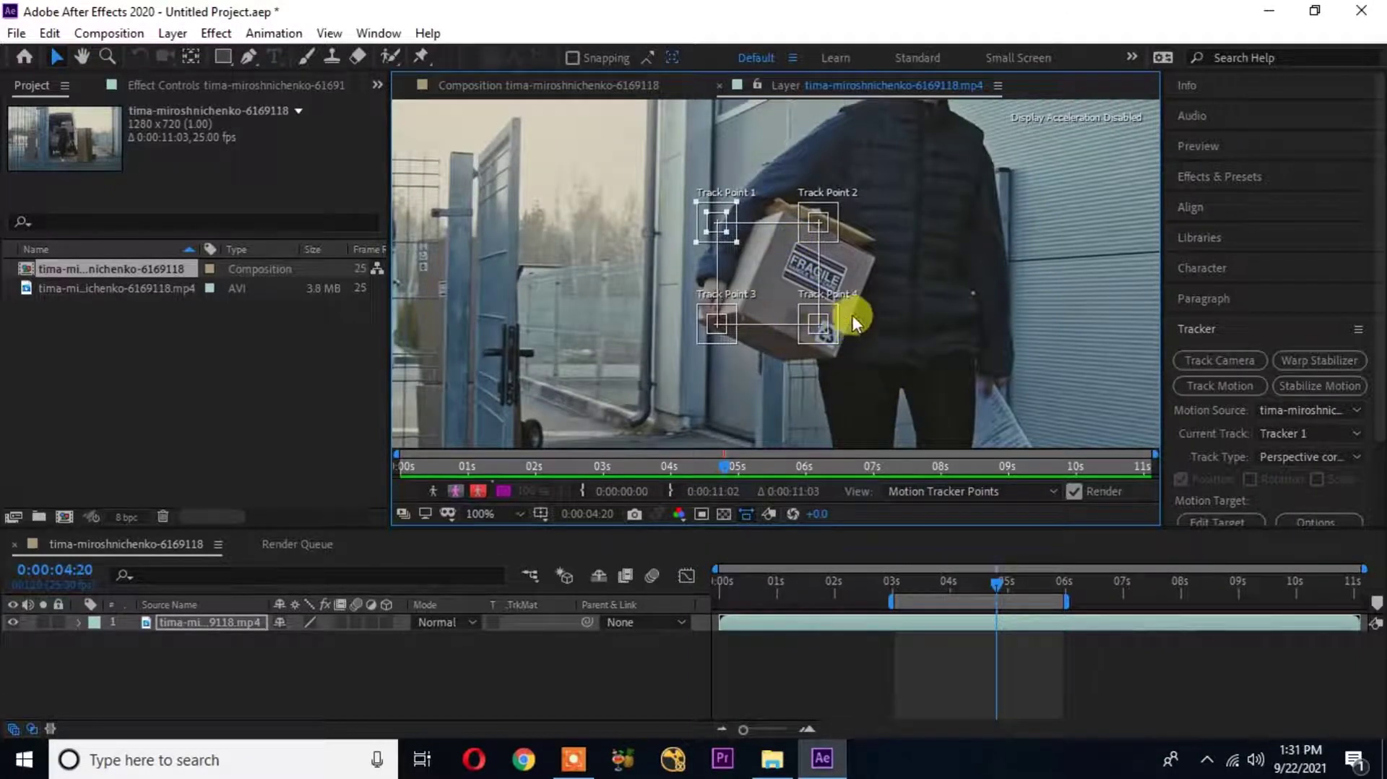
scroll(848, 294, "up", 1)
left_click_drag(843, 294, 759, 221)
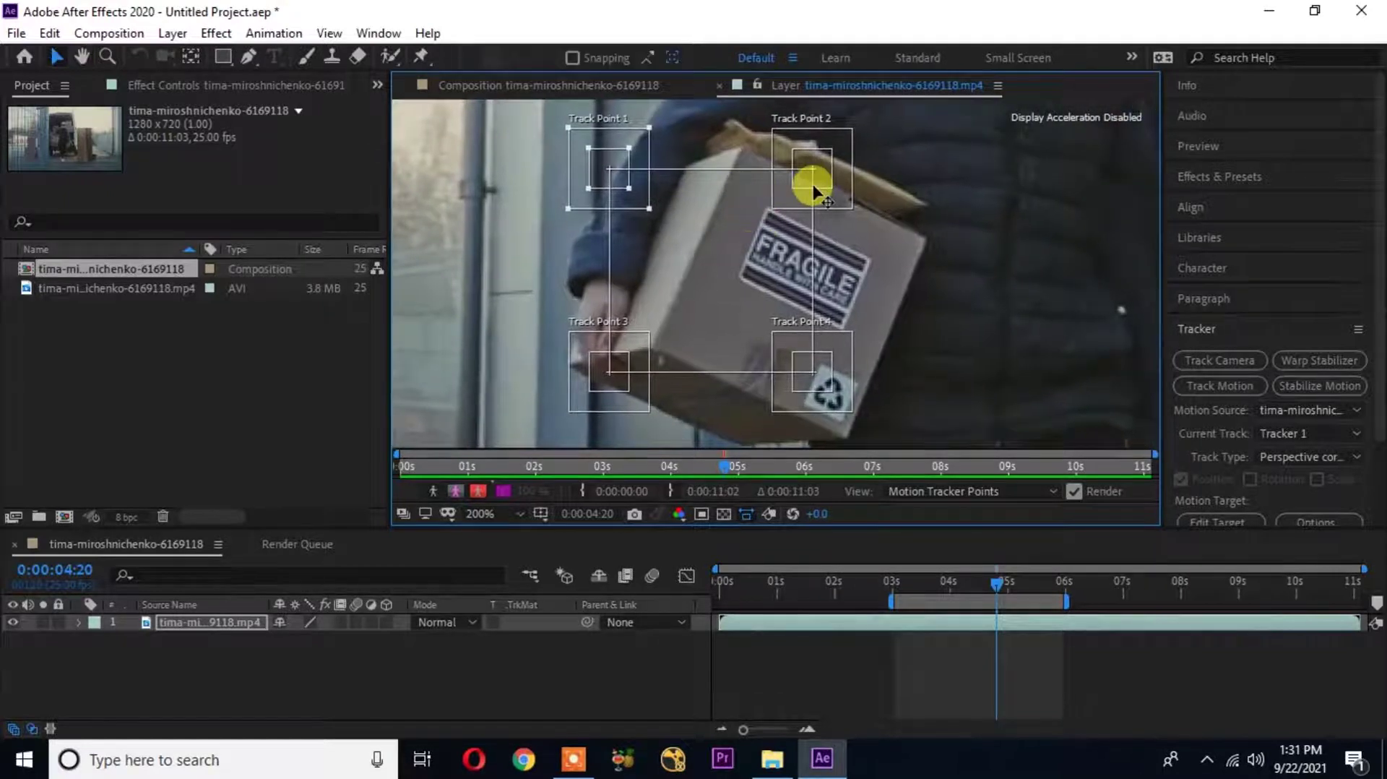
left_click_drag(839, 146, 893, 235)
left_click_drag(619, 141, 800, 245)
Step: Place Track Point 3 and Track Point 4 on the lower-left and lower-right corners of the FRAGILE label
scroll(783, 217, "up", 2)
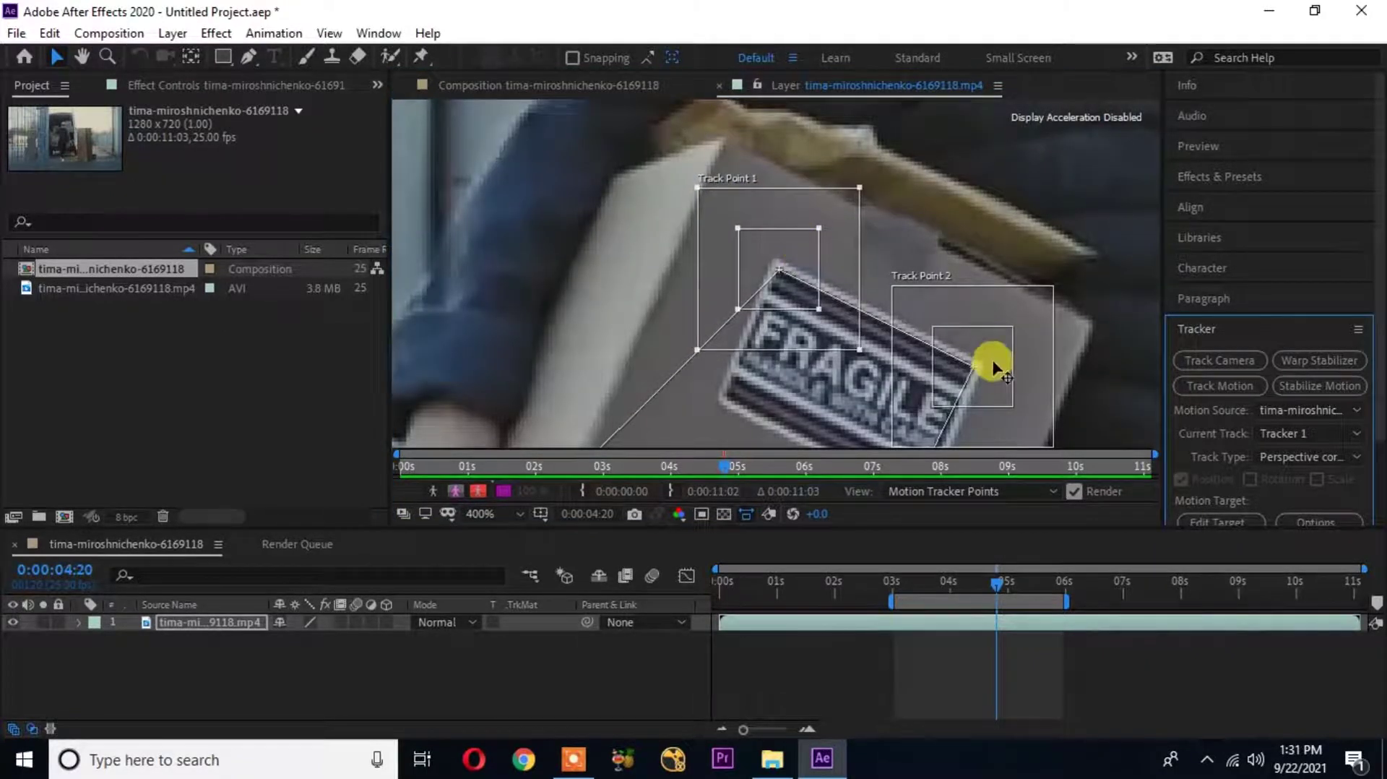
key("space")
left_click_drag(1074, 351, 989, 111)
left_click_drag(833, 301, 888, 199)
key("space")
left_click_drag(703, 335, 884, 354)
left_click_drag(516, 312, 780, 194)
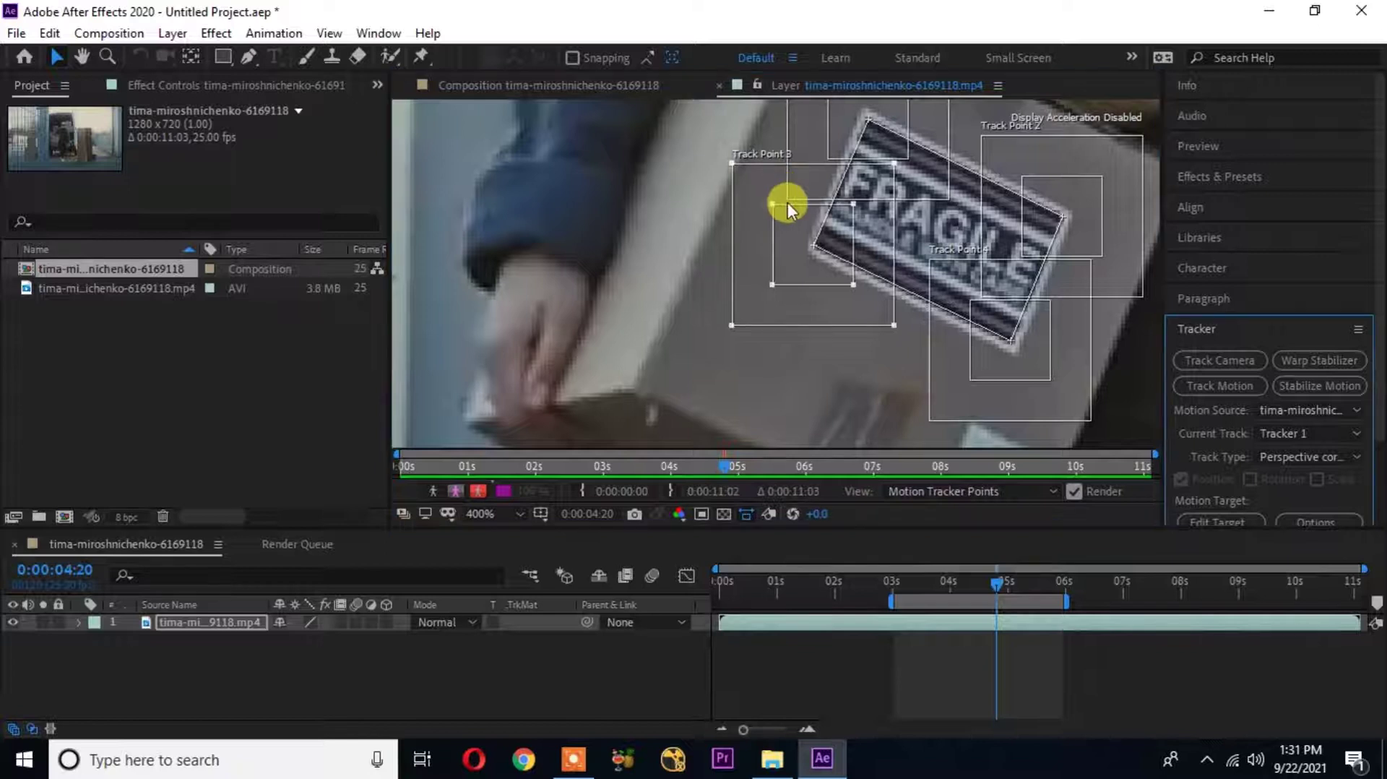
left_click_drag(782, 374, 629, 383)
scroll(669, 351, "down", 1)
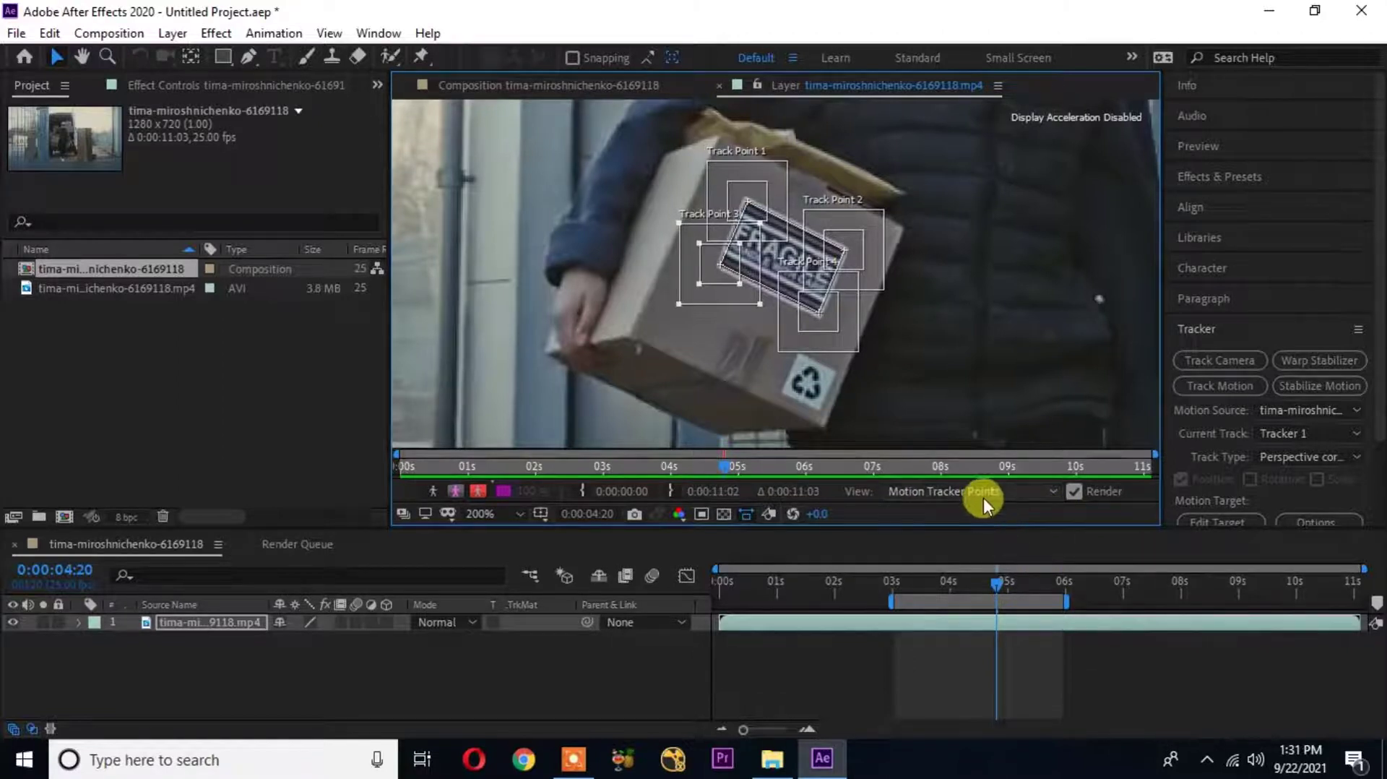
Step: Analyze the four track points forward one frame at a time from 0:00:04:20 to about 0:00:05:04
left_click_drag(1379, 292, 1379, 416)
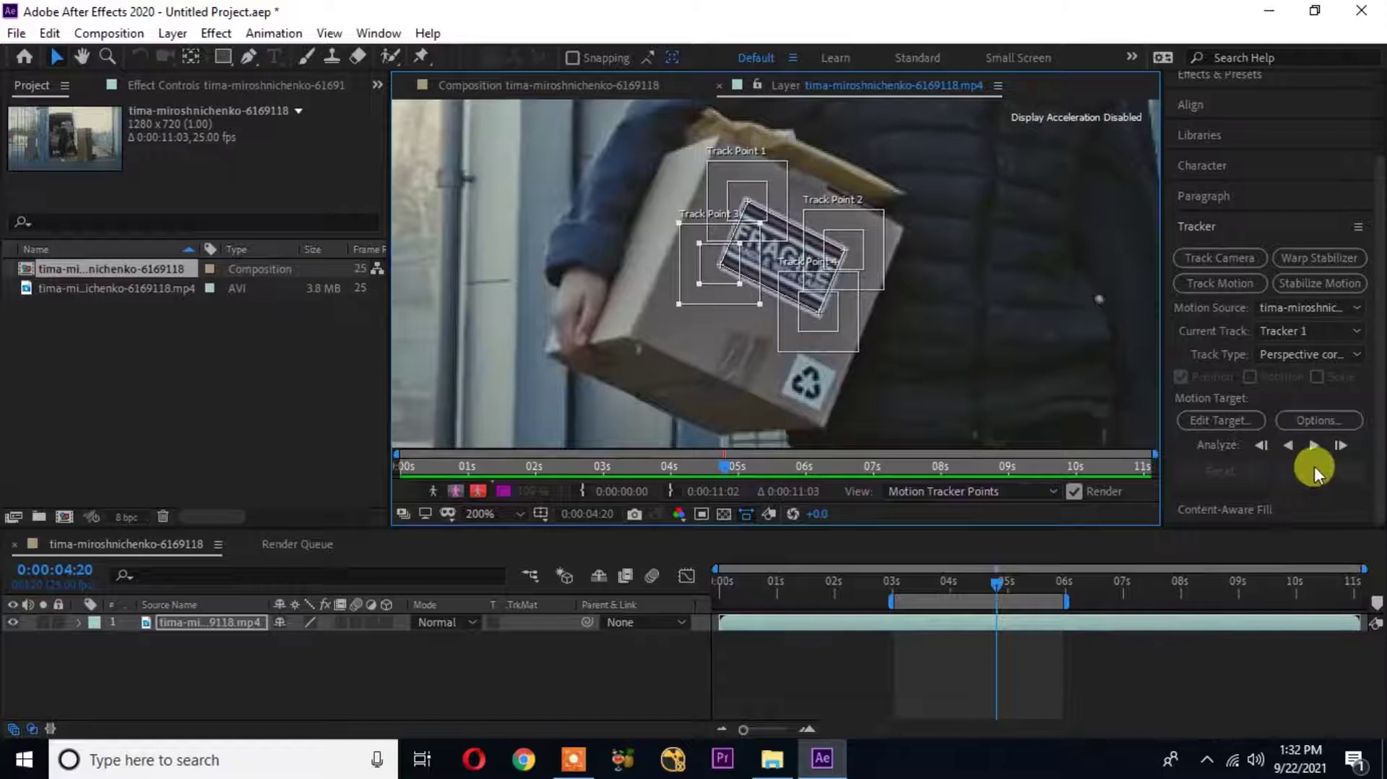
left_click(1341, 443)
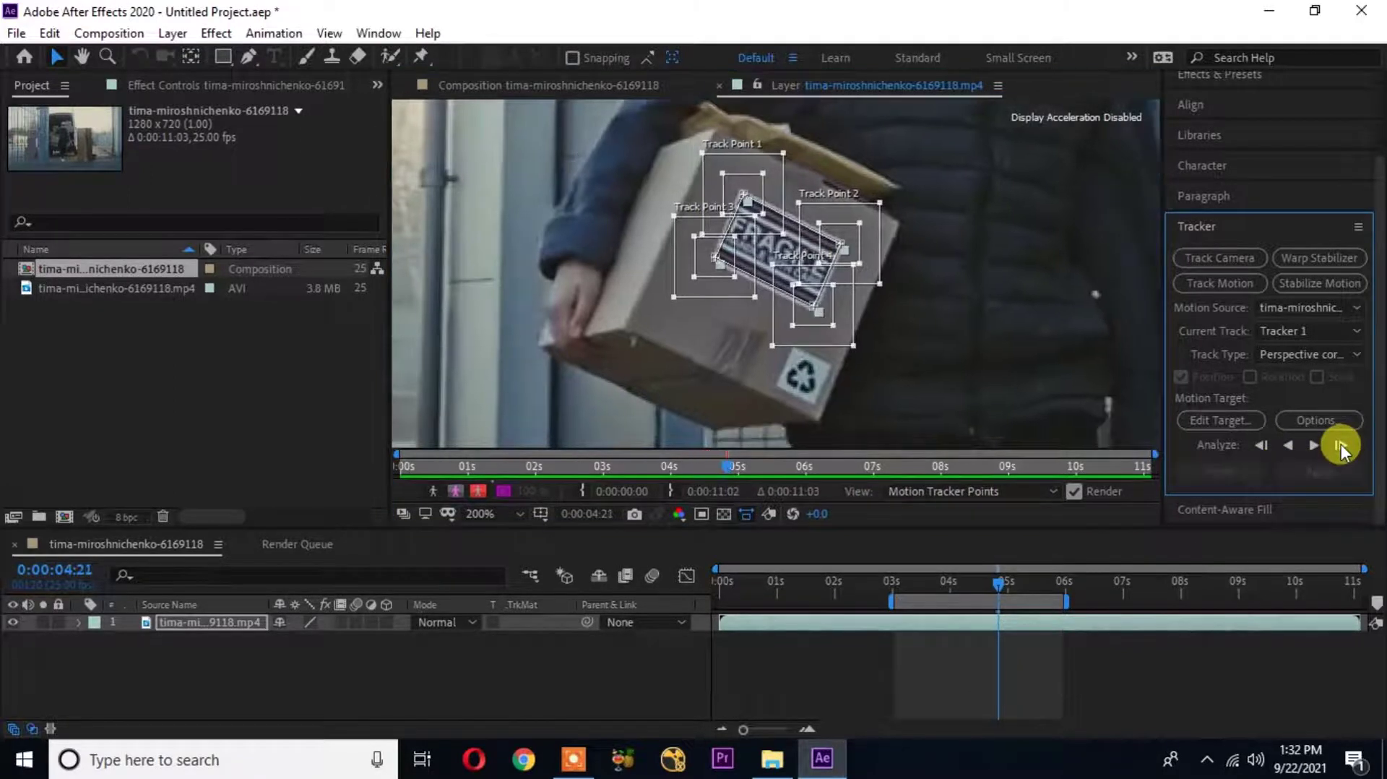
left_click(1340, 443)
left_click(1341, 443)
left_click(1341, 444)
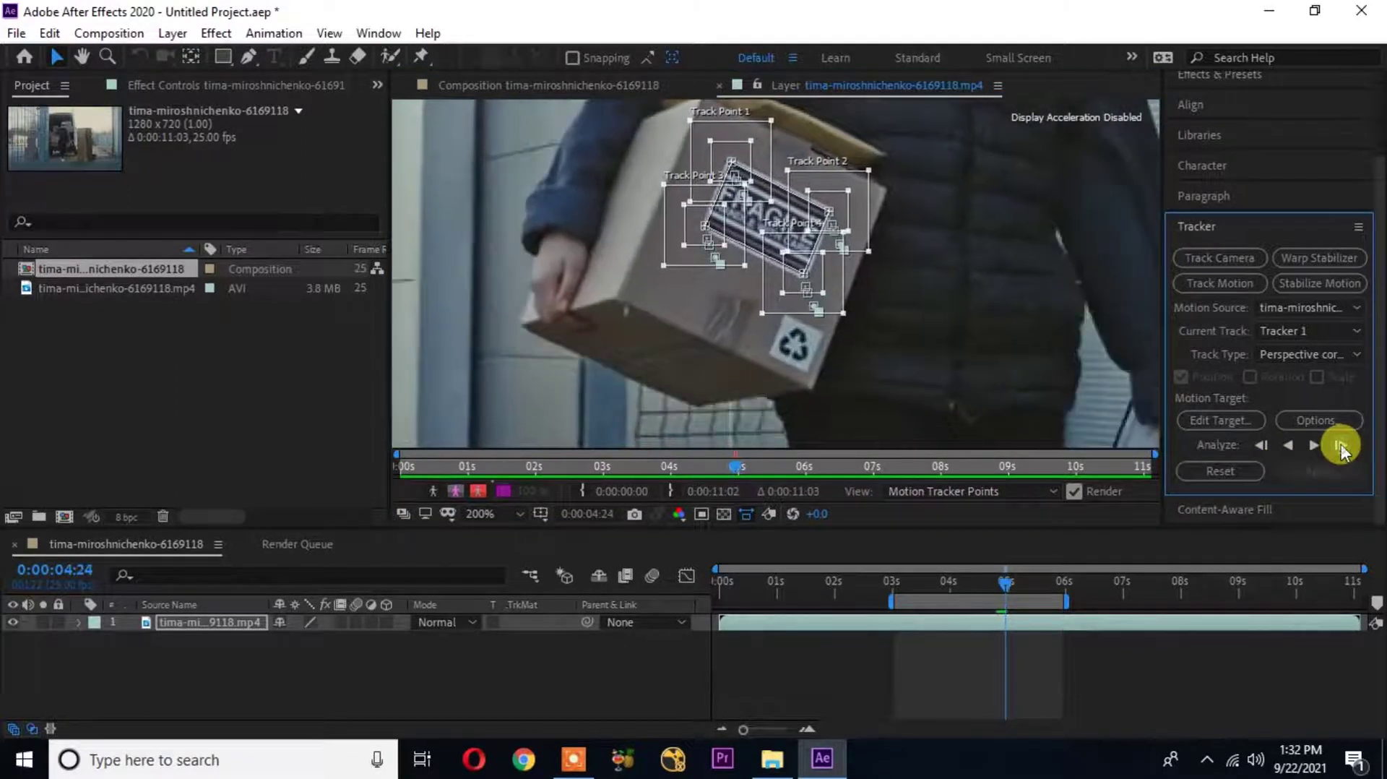
left_click(1340, 443)
left_click(1341, 444)
left_click(1341, 443)
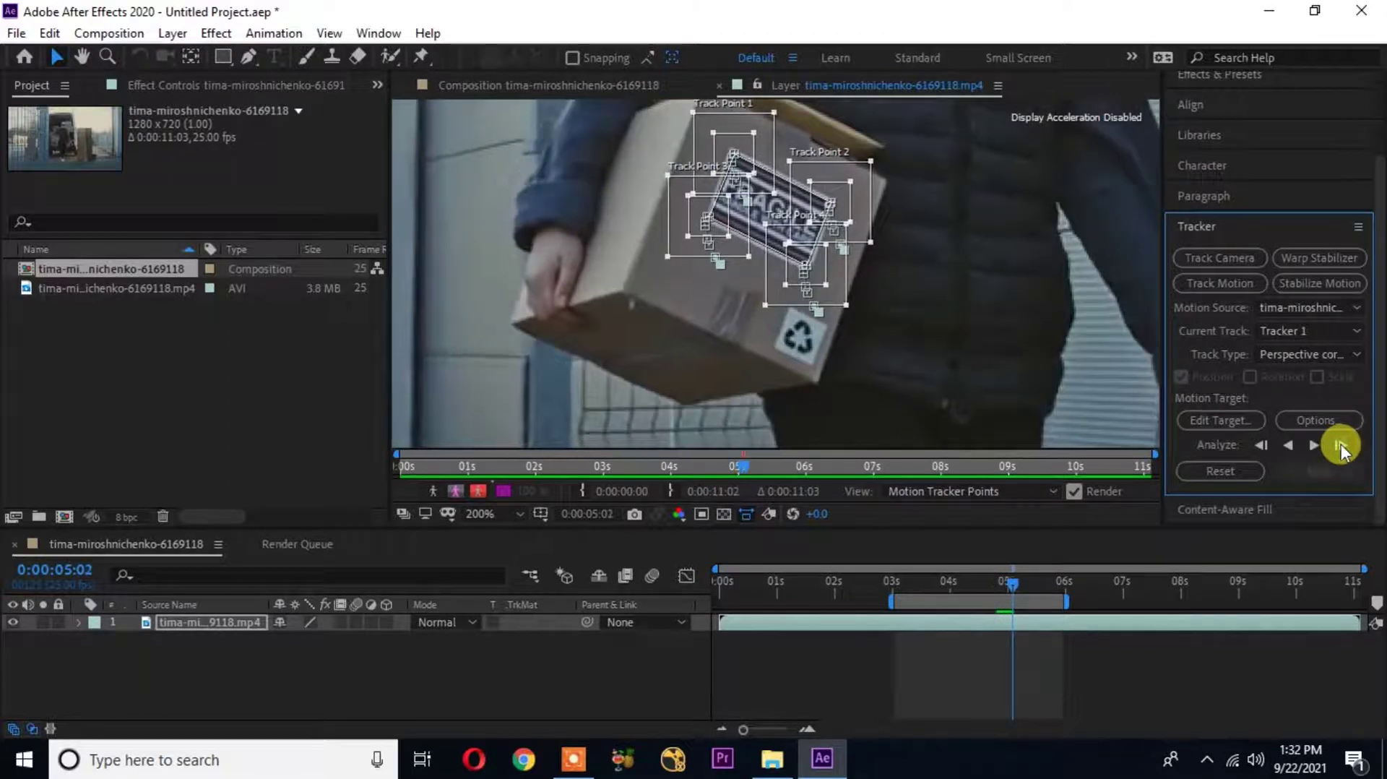
left_click(1340, 444)
Step: Analyze the four track points continuously forward to the end of the work area at 0:00:06:00, pausing to check the tracking
left_click(1315, 443)
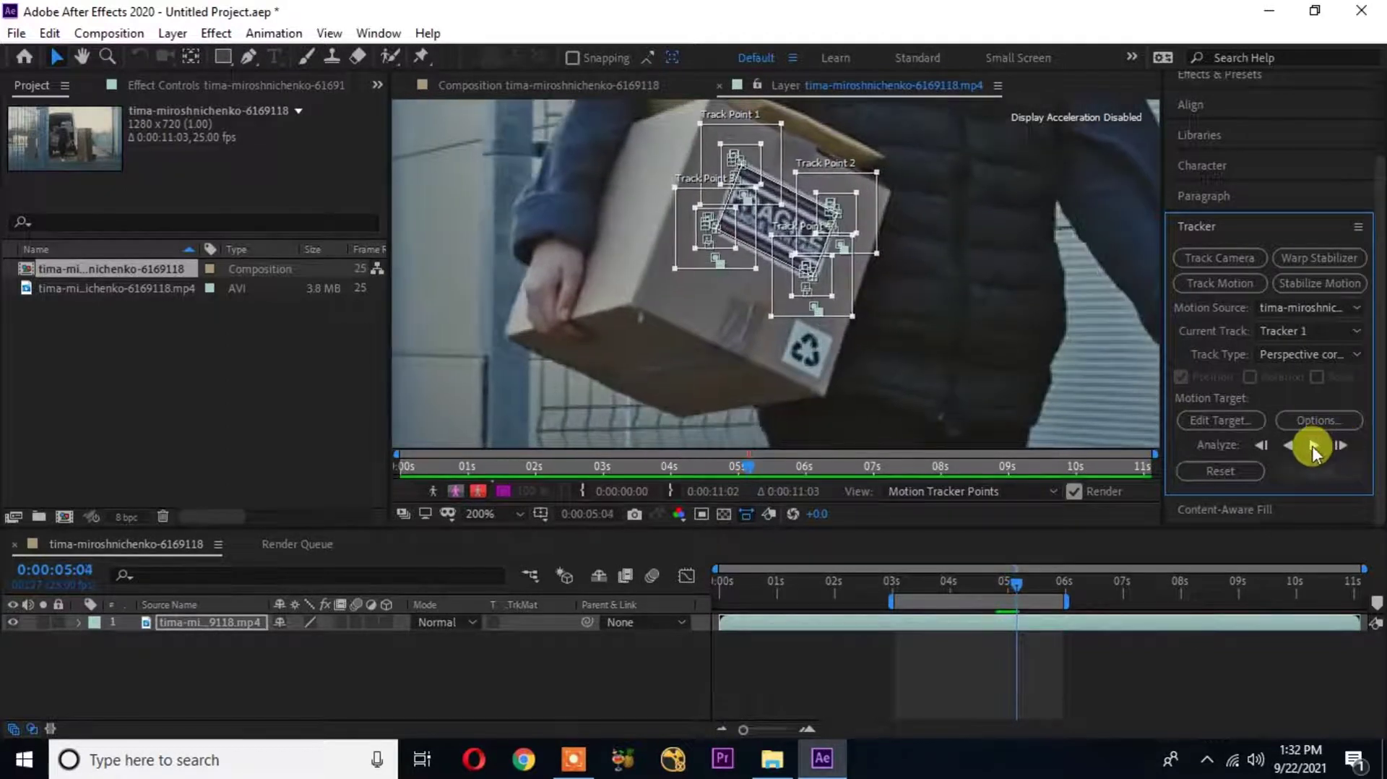
left_click(1309, 445)
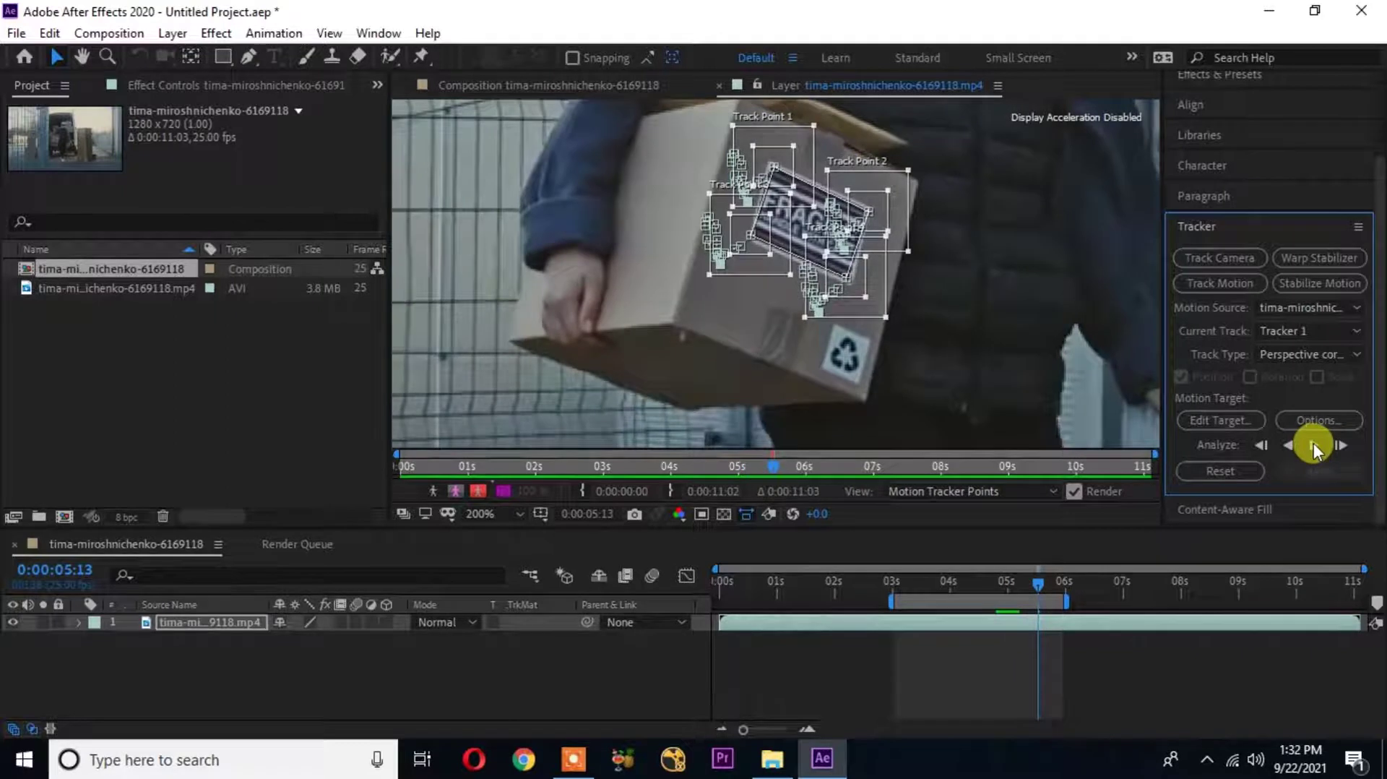
scroll(783, 187, "up", 1)
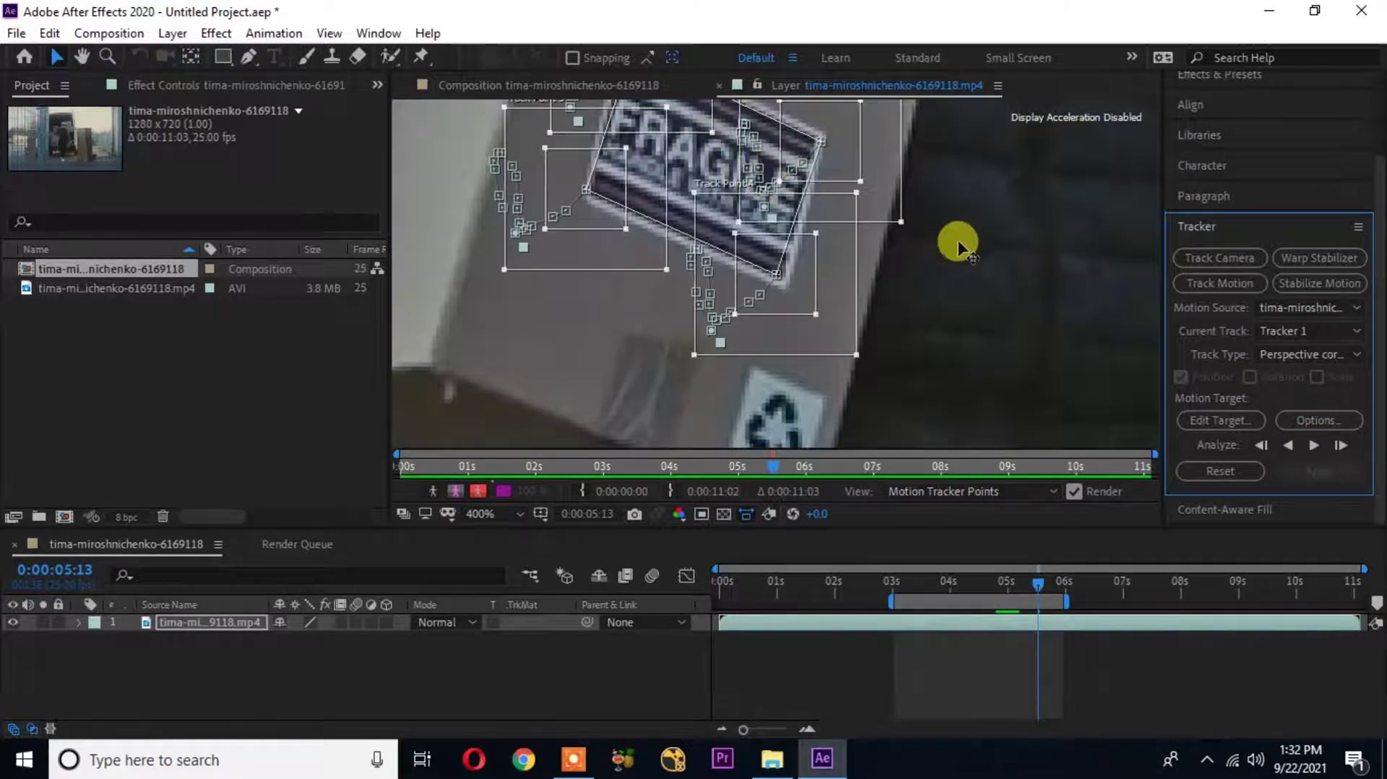
left_click(948, 309)
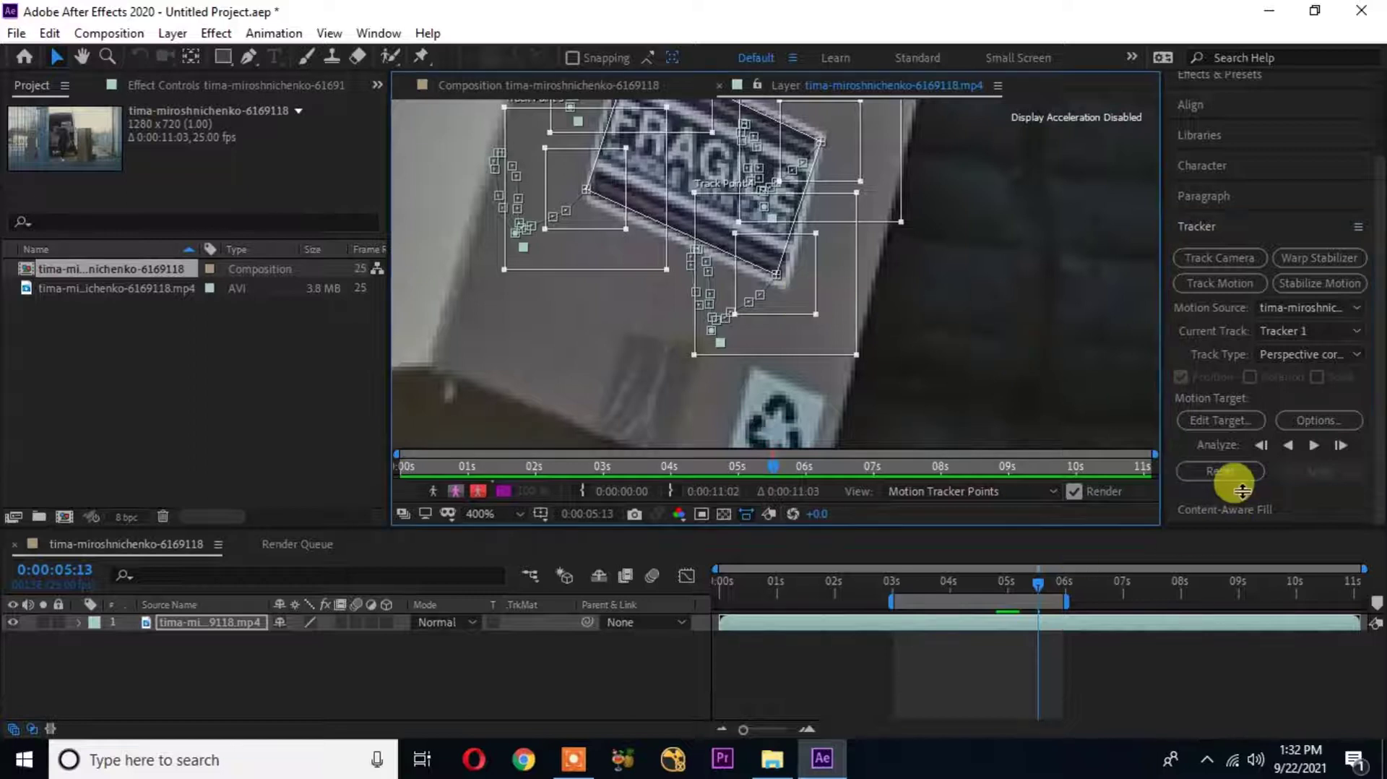
left_click(1310, 446)
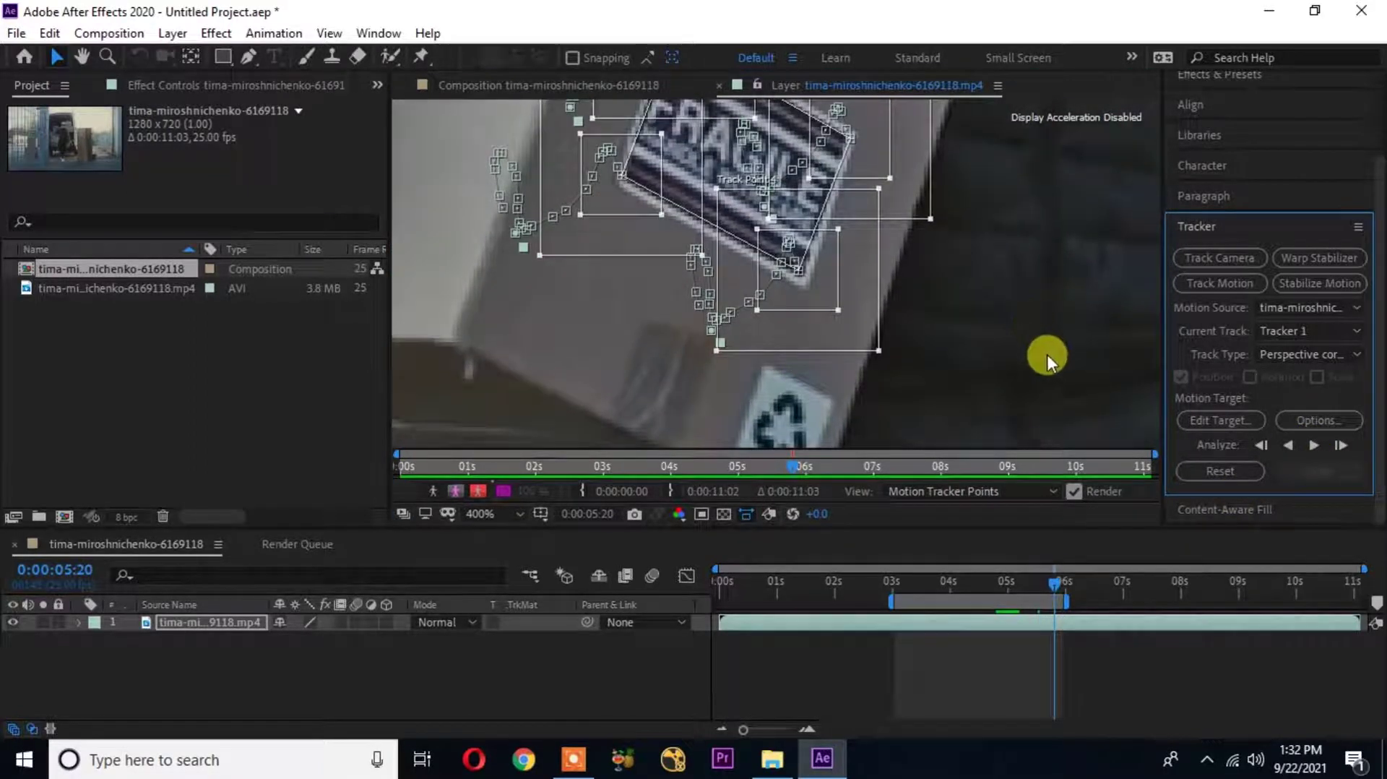
left_click(990, 394)
left_click(1314, 445)
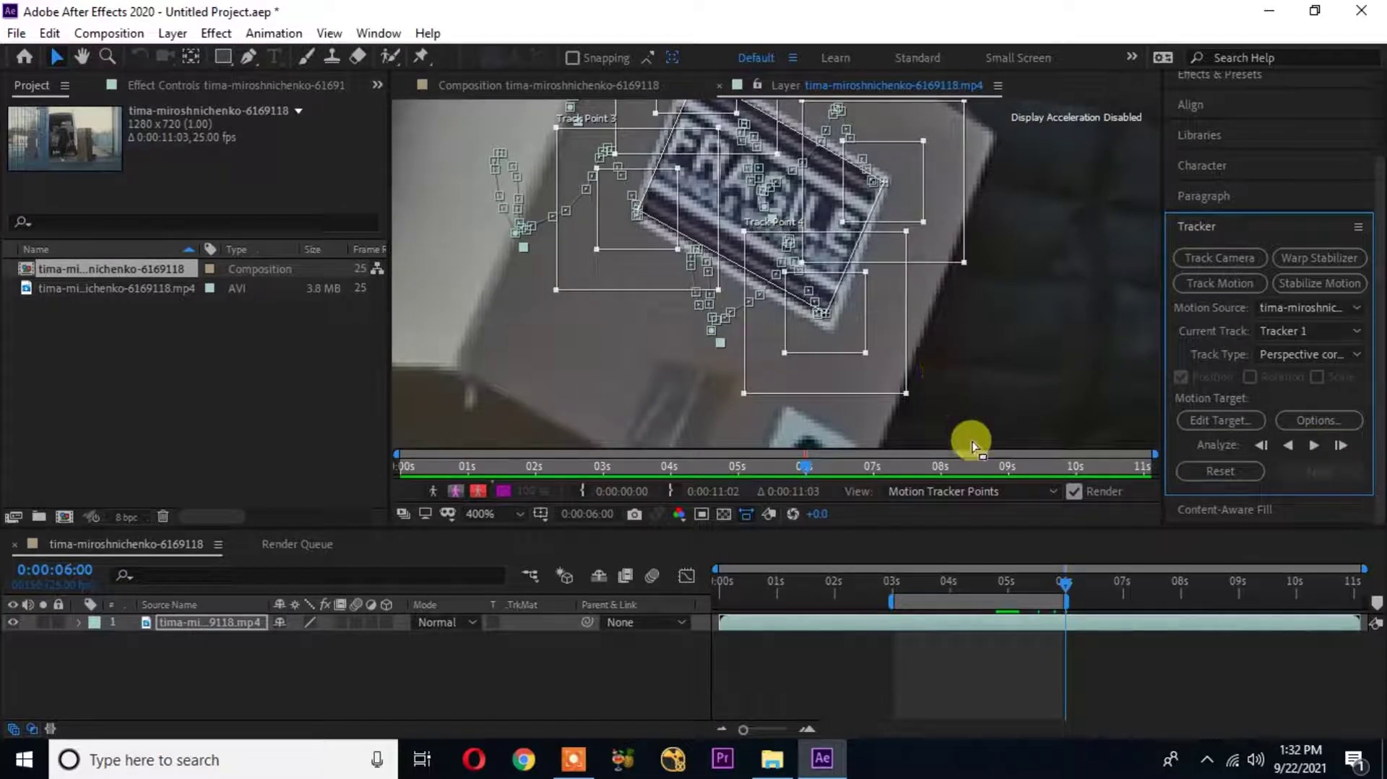
Step: Return to 0:00:04:20 and analyze the four track points backward to about 0:00:03:22, where the analysis is paused
left_click_drag(1038, 580, 993, 594)
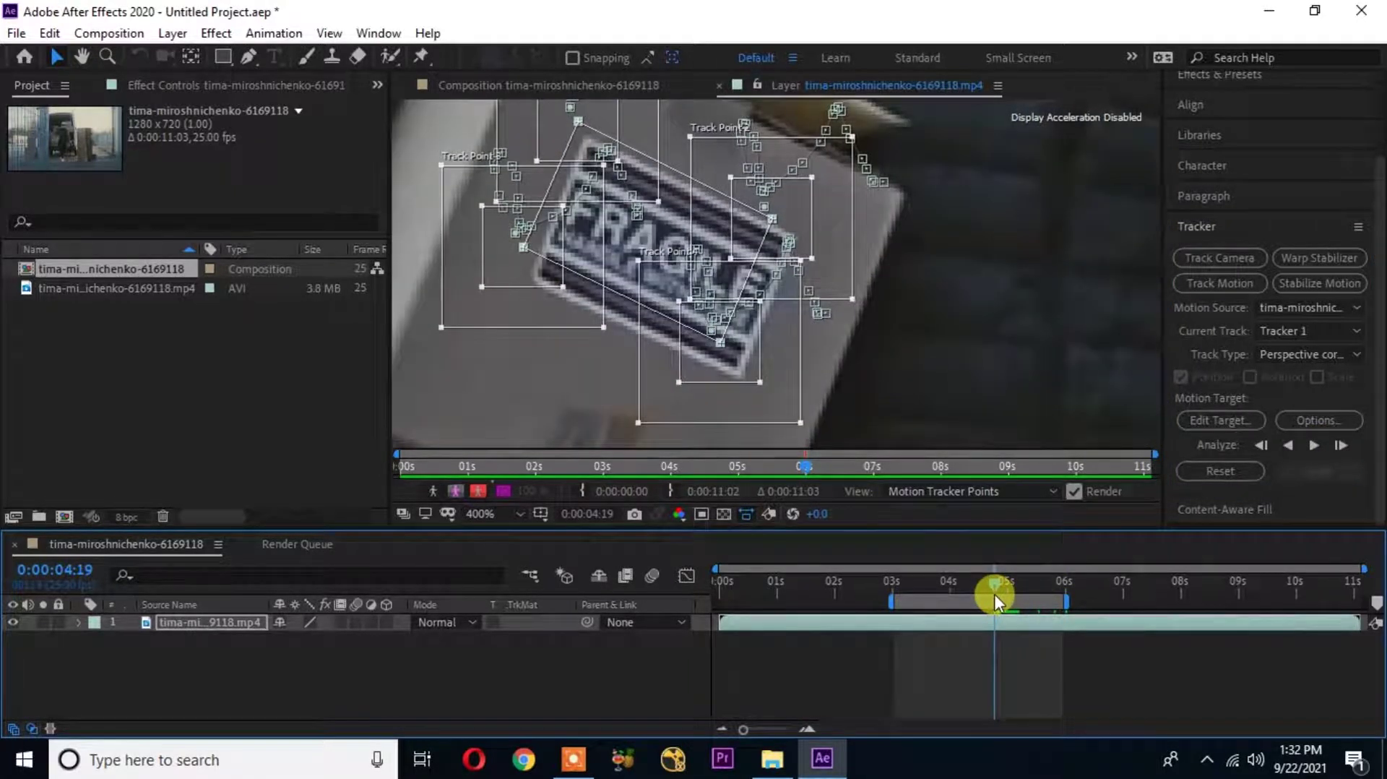
left_click_drag(994, 594, 995, 594)
left_click(1273, 453)
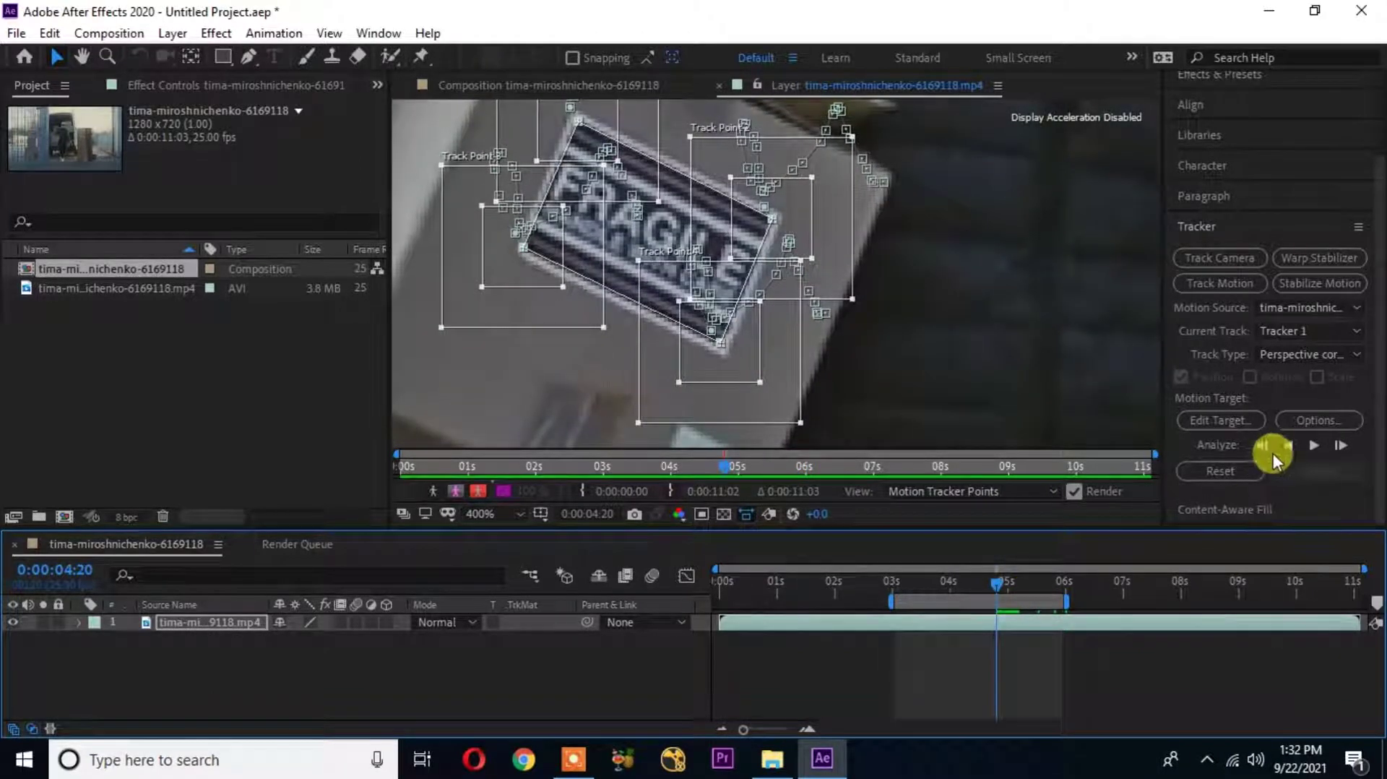
left_click(1284, 446)
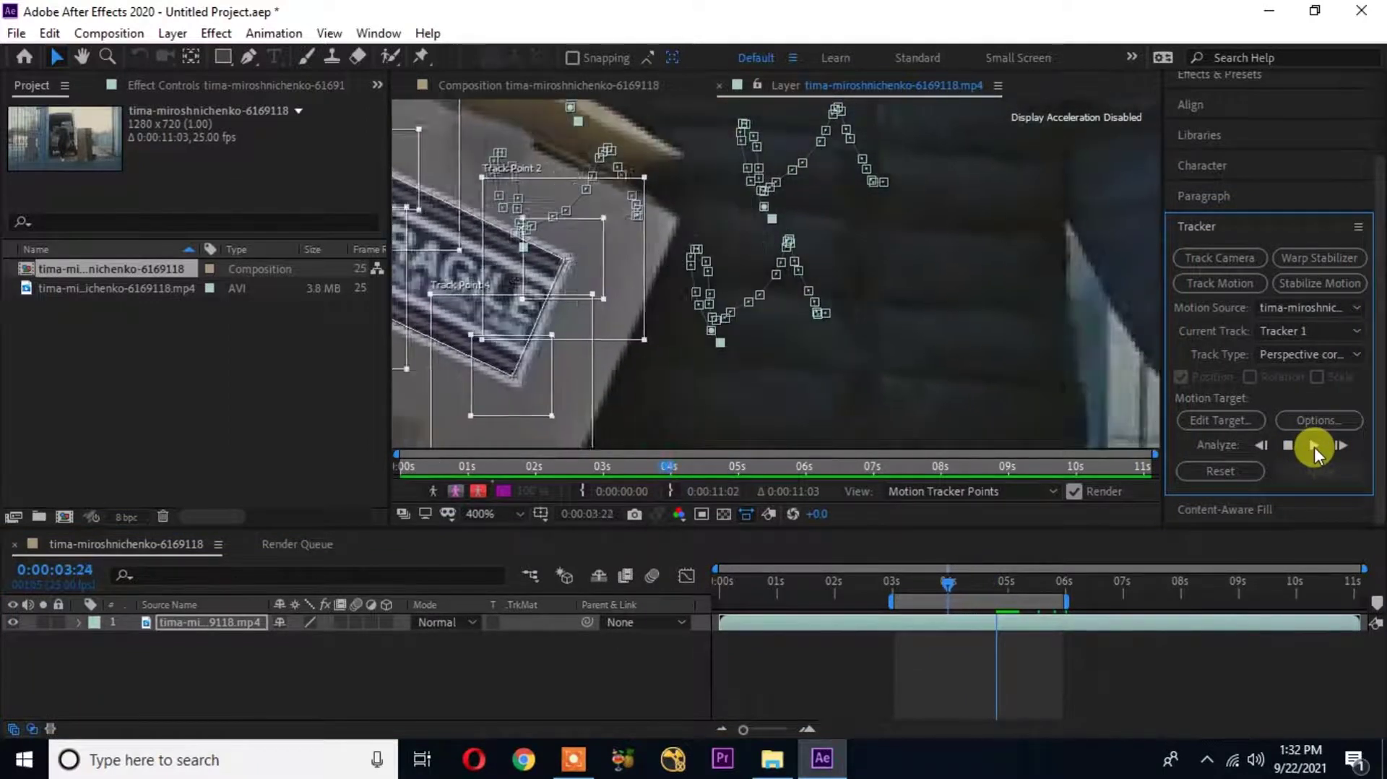
left_click(1315, 447)
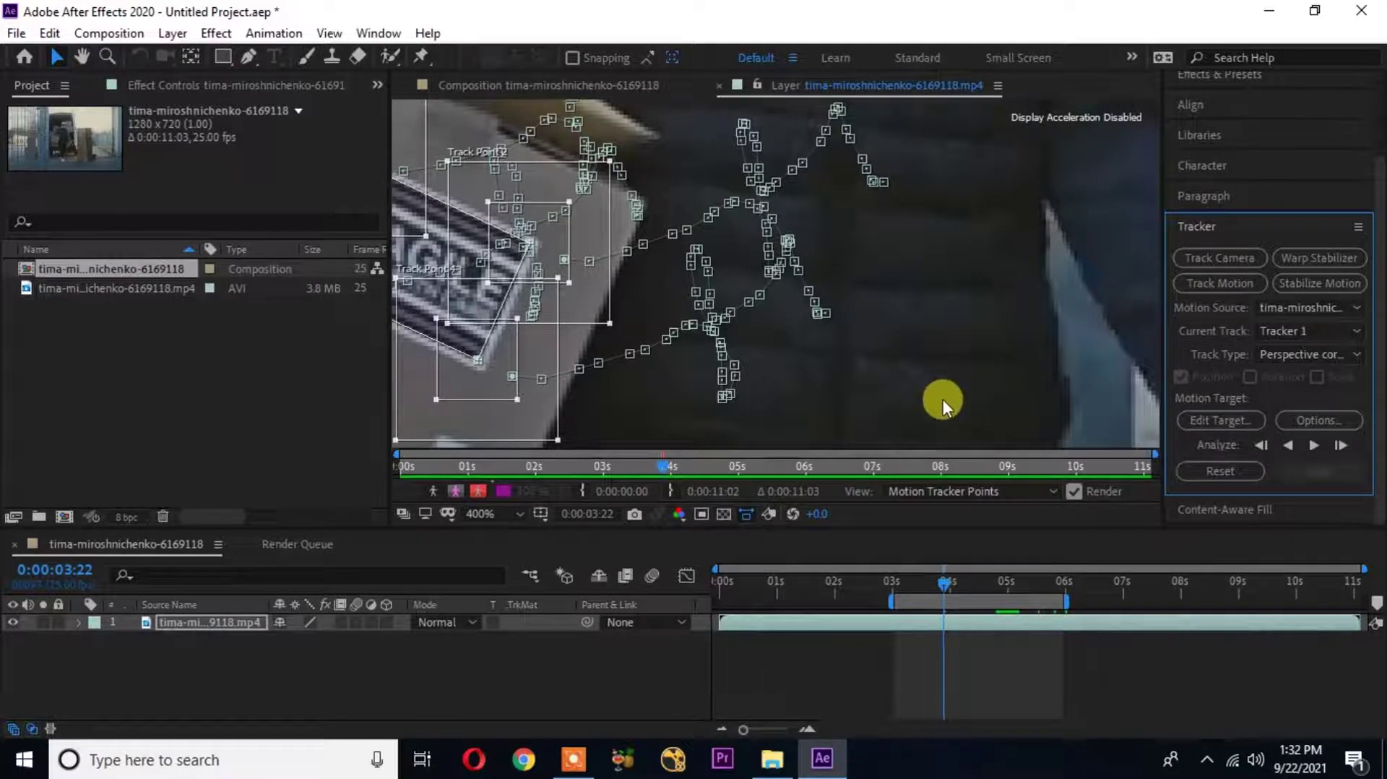
Step: Continue analyzing the four track points backward to the start of the work area, and check the track by scrubbing to 0:00:03:15
scroll(904, 366, "down", 2)
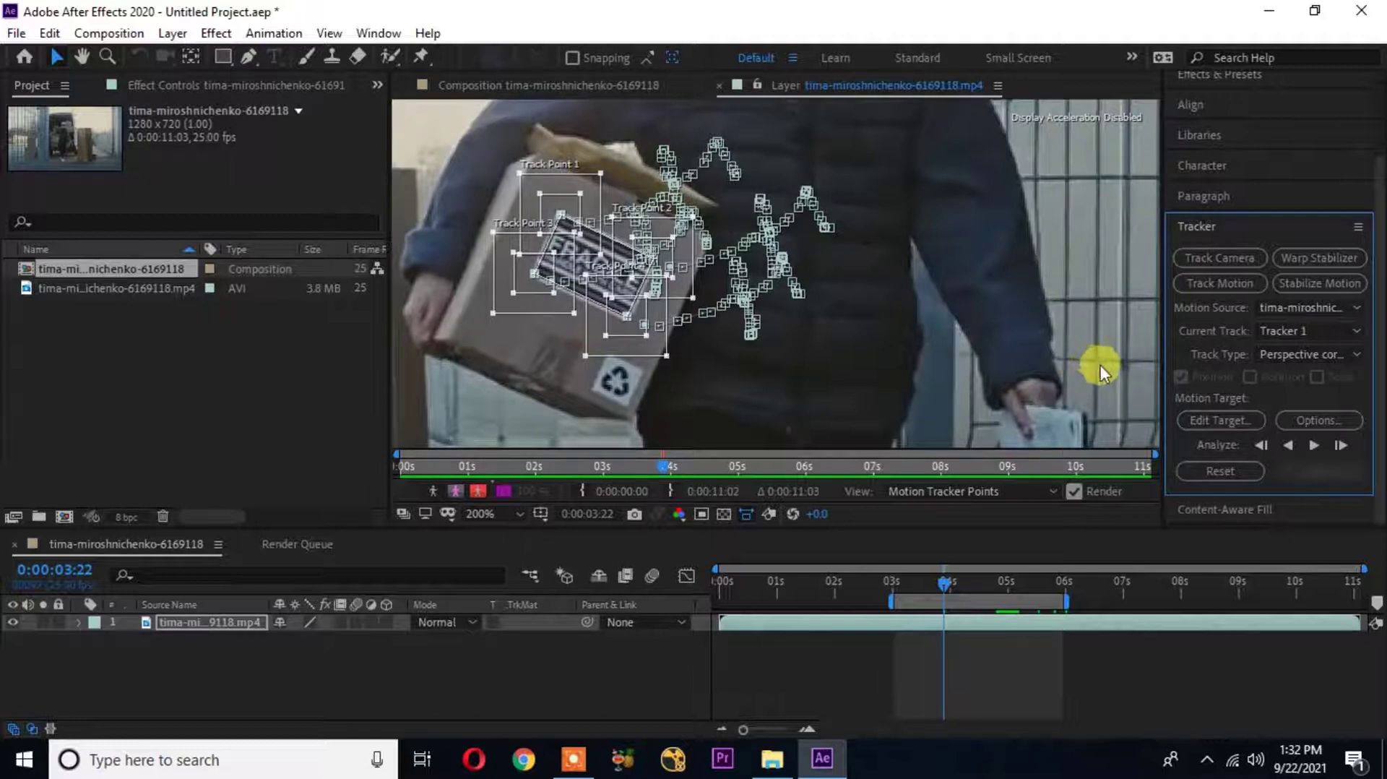
scroll(1101, 366, "down", 5)
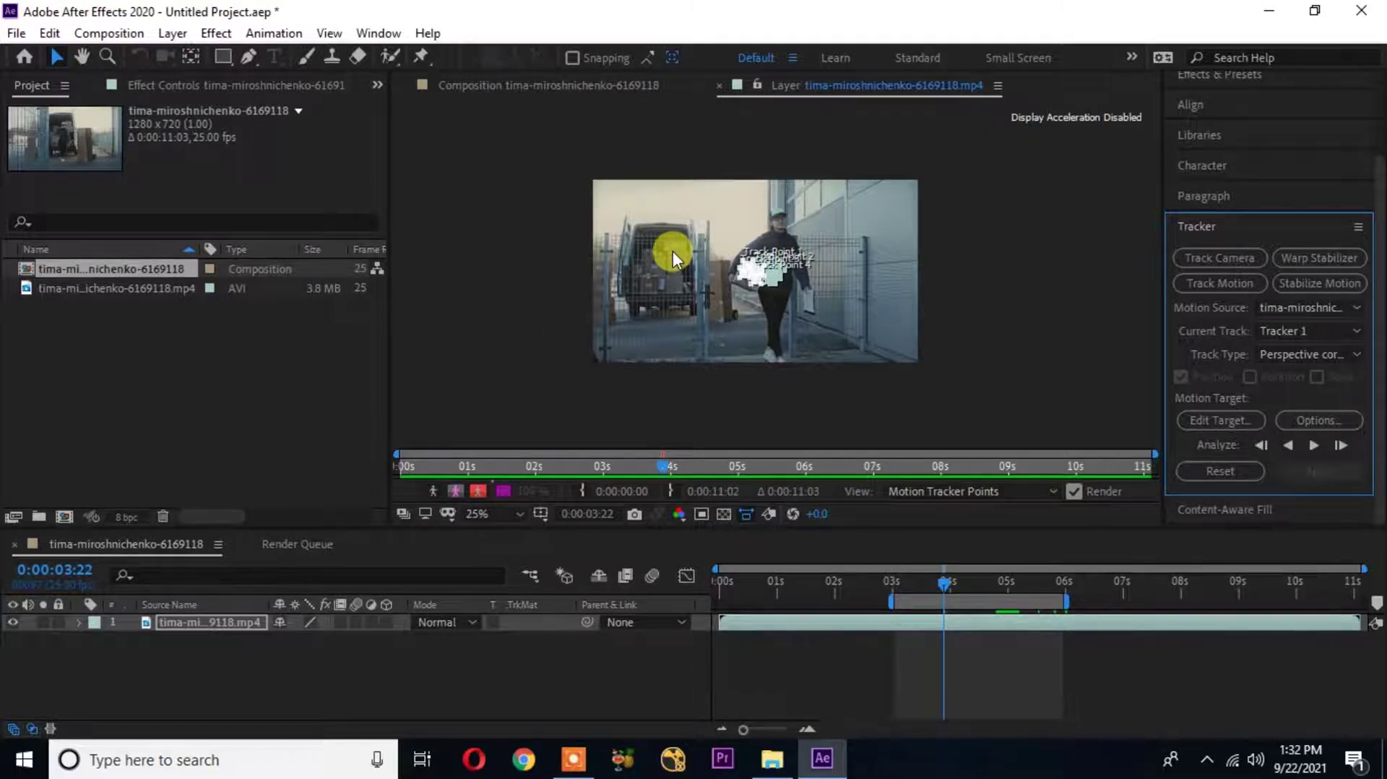
scroll(676, 253, "up", 2)
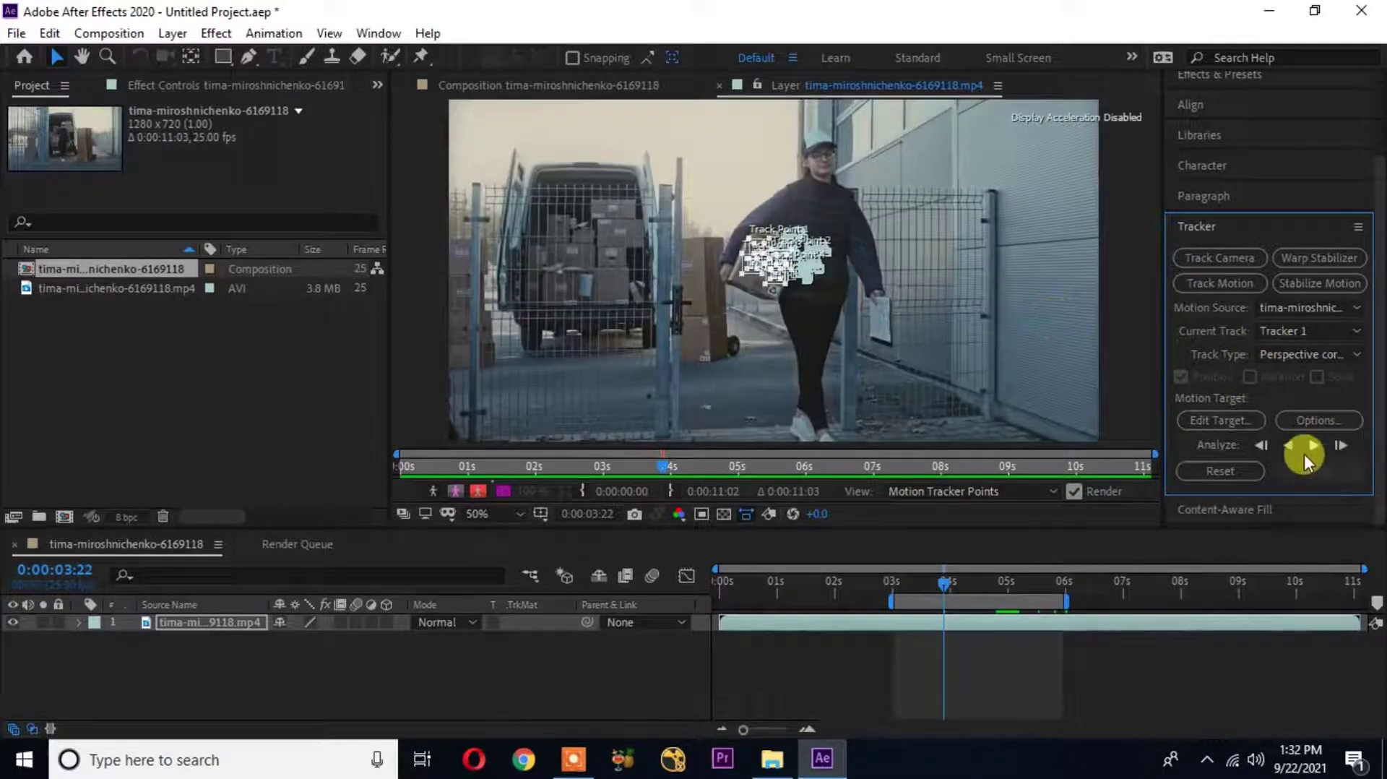
left_click(1282, 446)
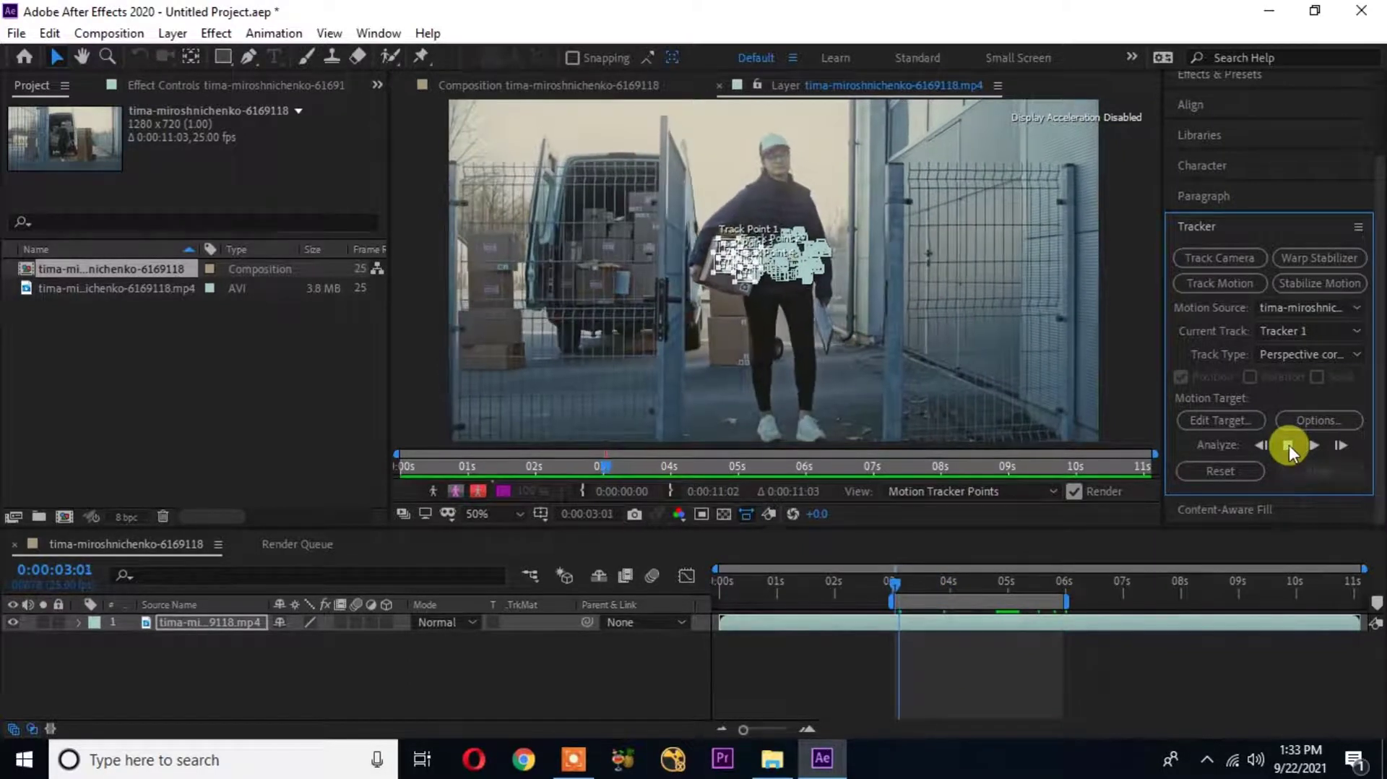
mouse_move(904, 582)
left_mouse_down()
mouse_move(978, 579)
mouse_move(928, 579)
left_mouse_up()
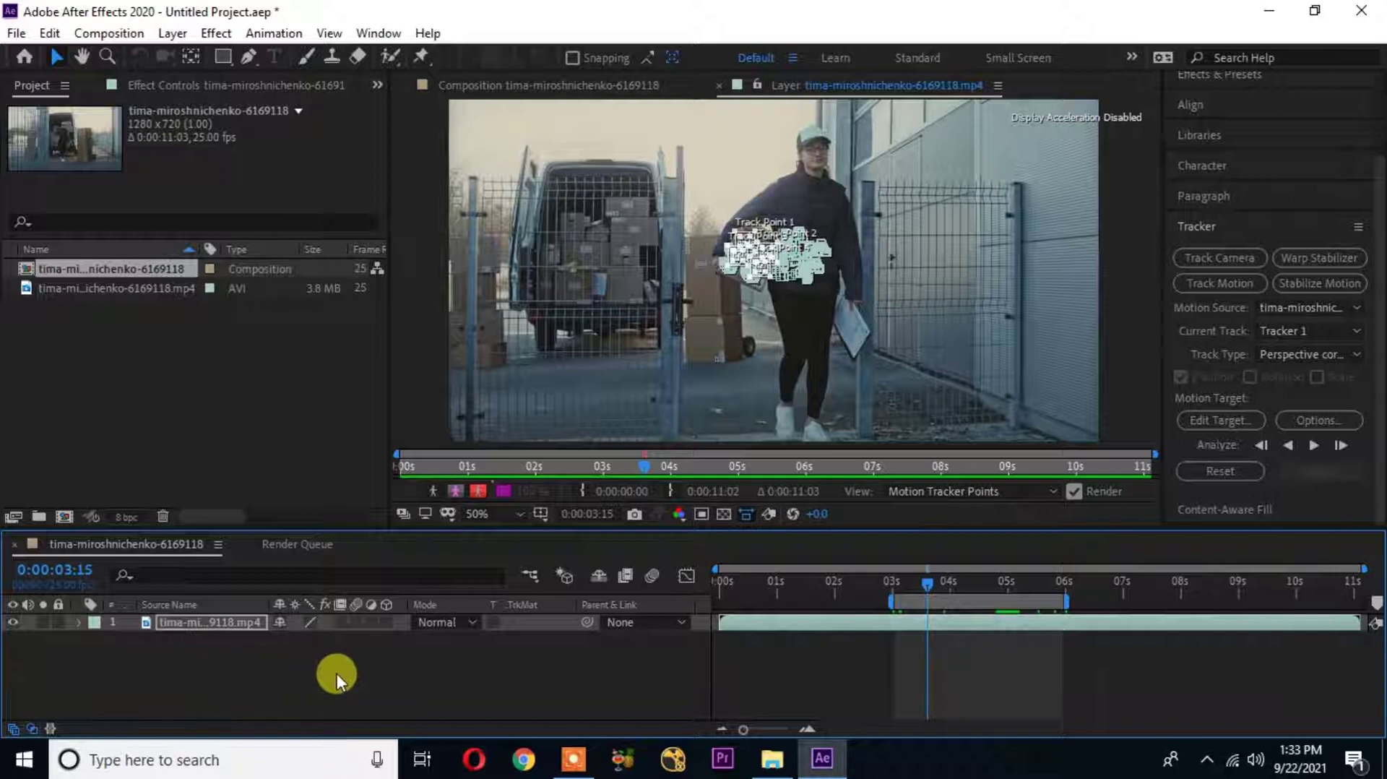
Step: Add a new dark gray solid layer to the composition, keeping the default 1280 x 720 px size
right_click(375, 667)
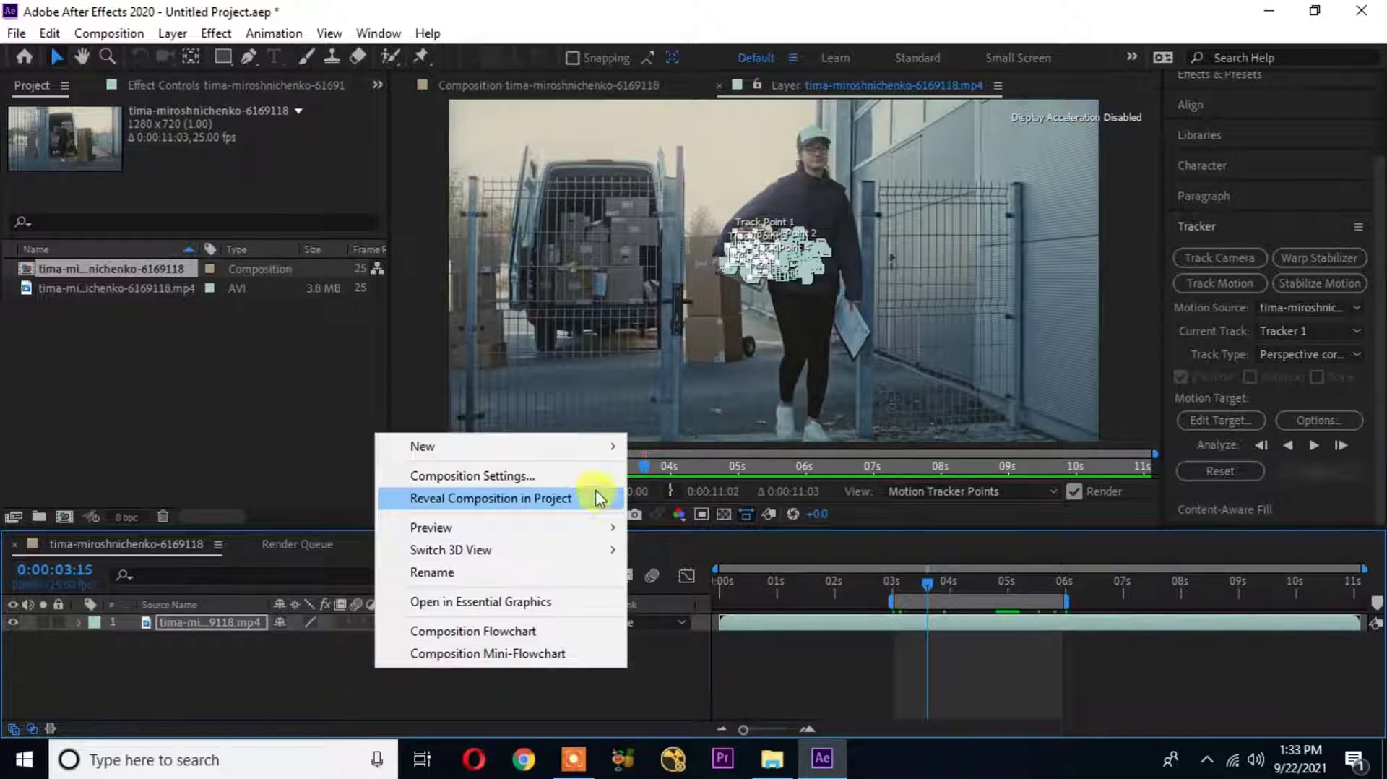
mouse_move(609, 449)
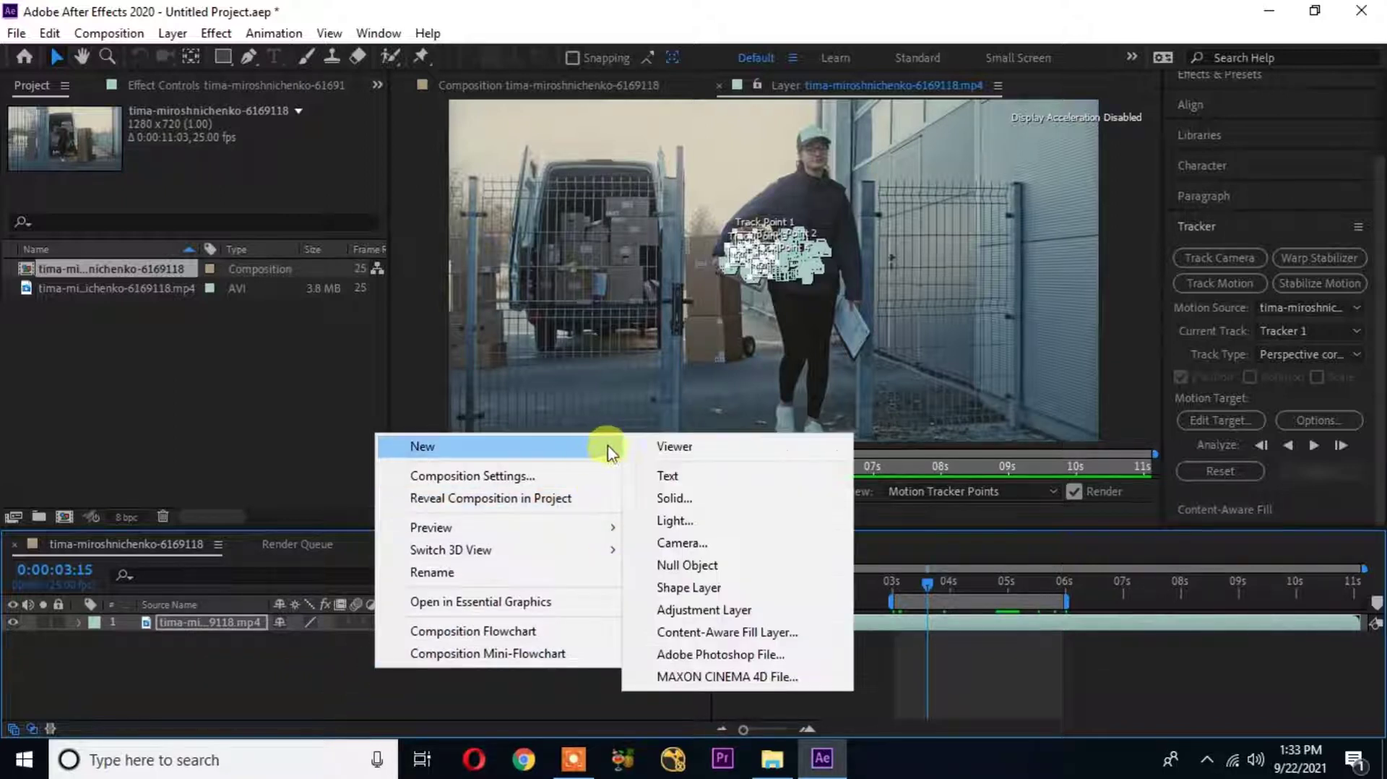
left_click(682, 501)
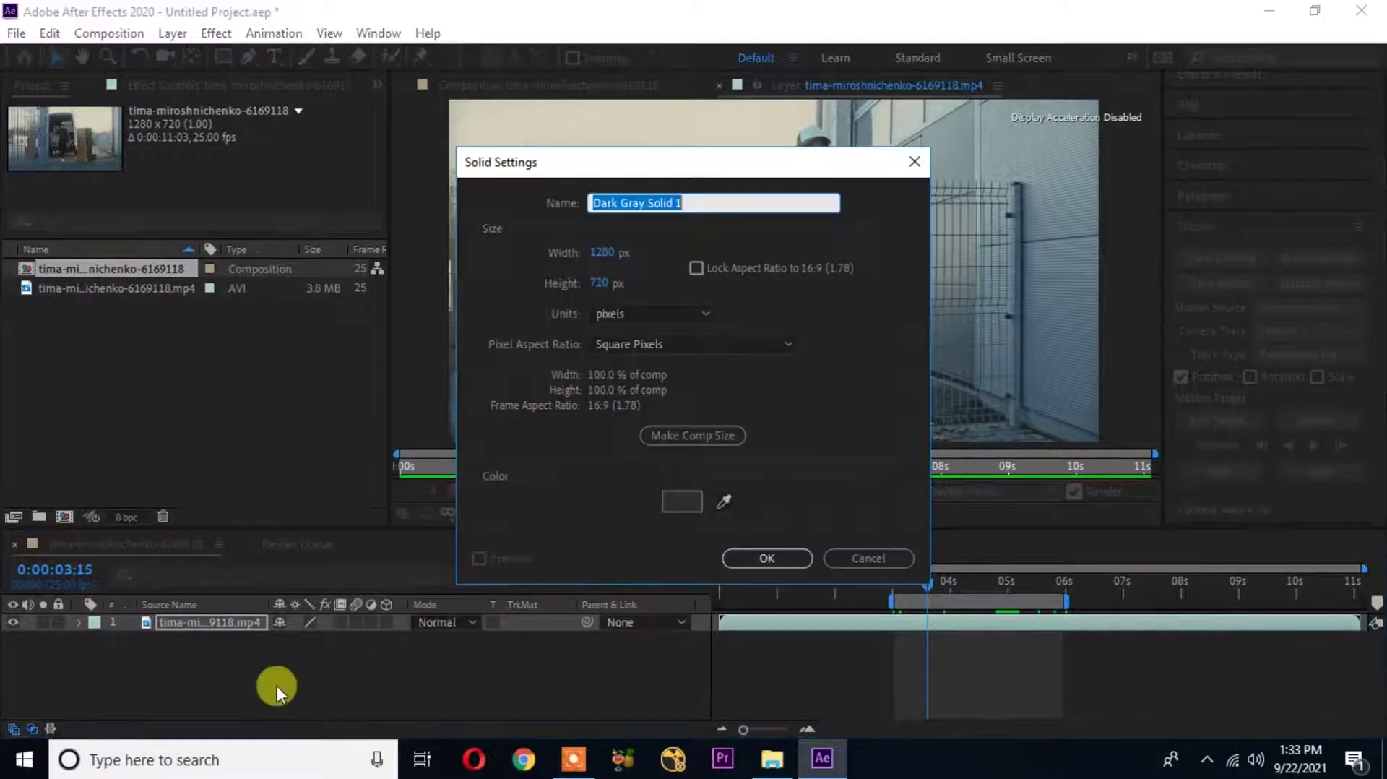
left_click(753, 554)
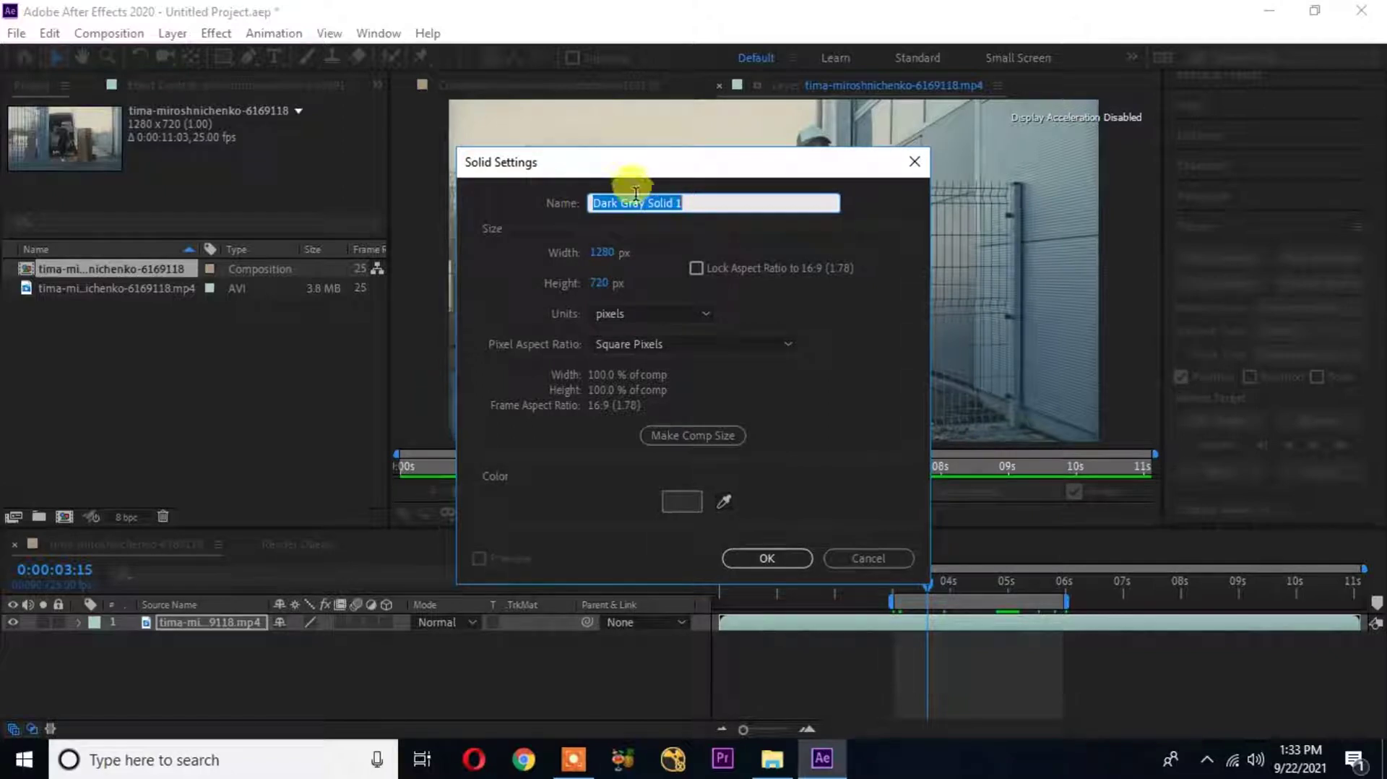
left_click(773, 557)
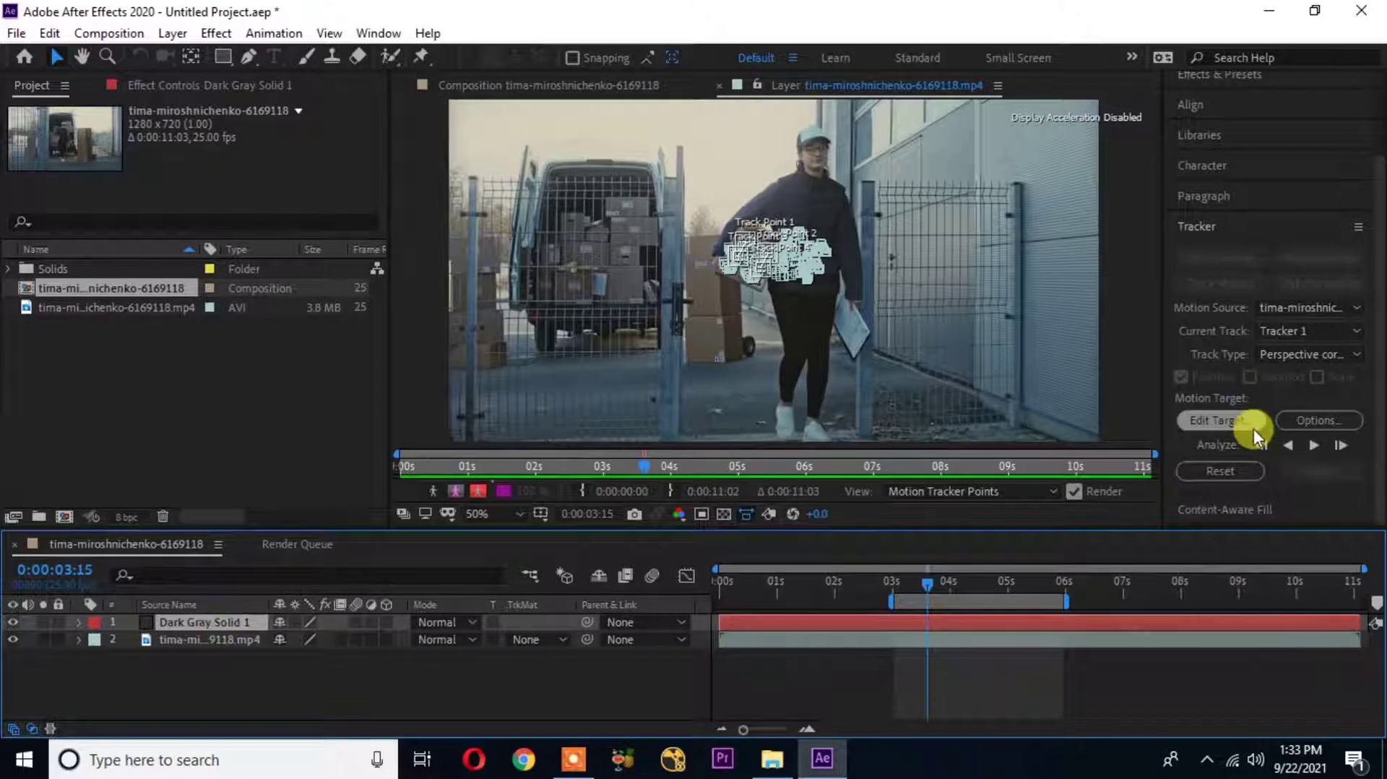
Step: Set Dark Gray Solid 1 as the motion target and apply the perspective corner pin track to it
left_click(1236, 419)
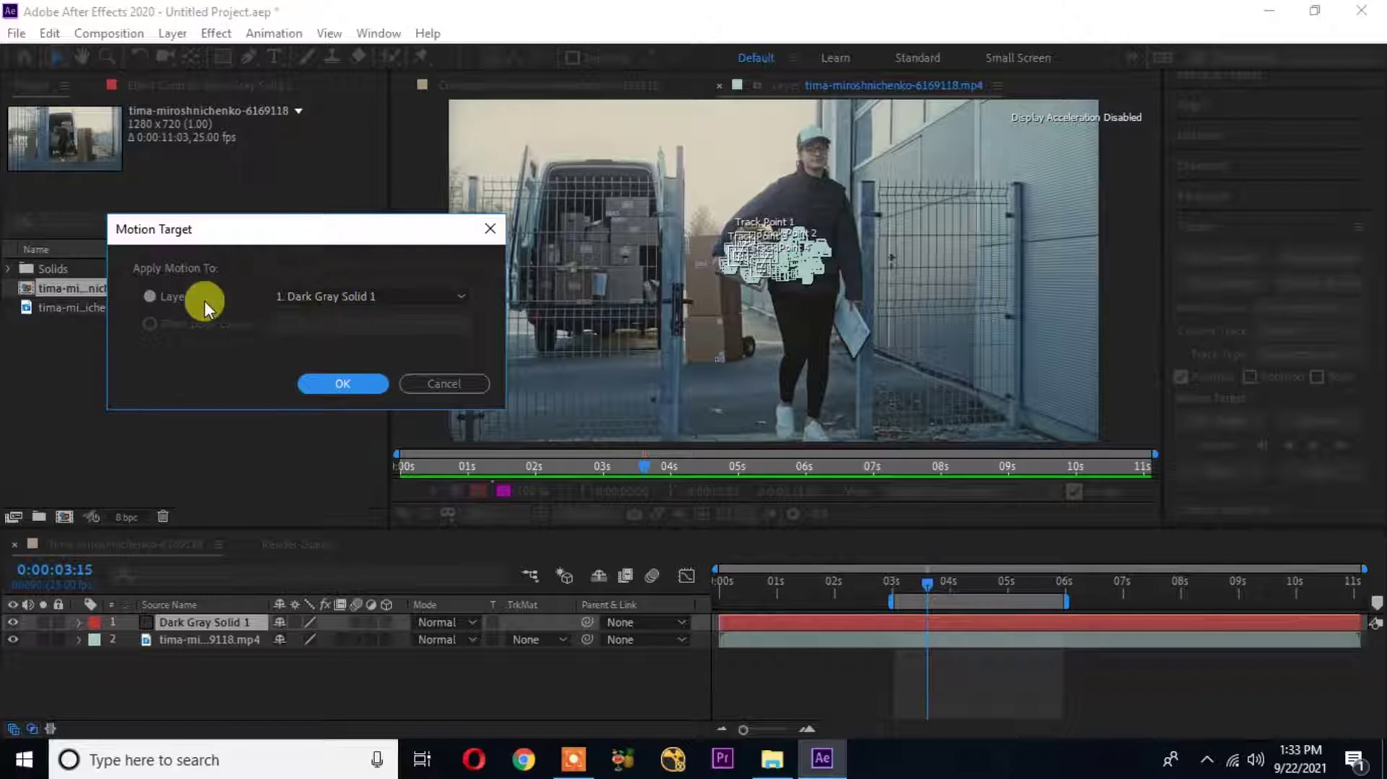
left_click(416, 293)
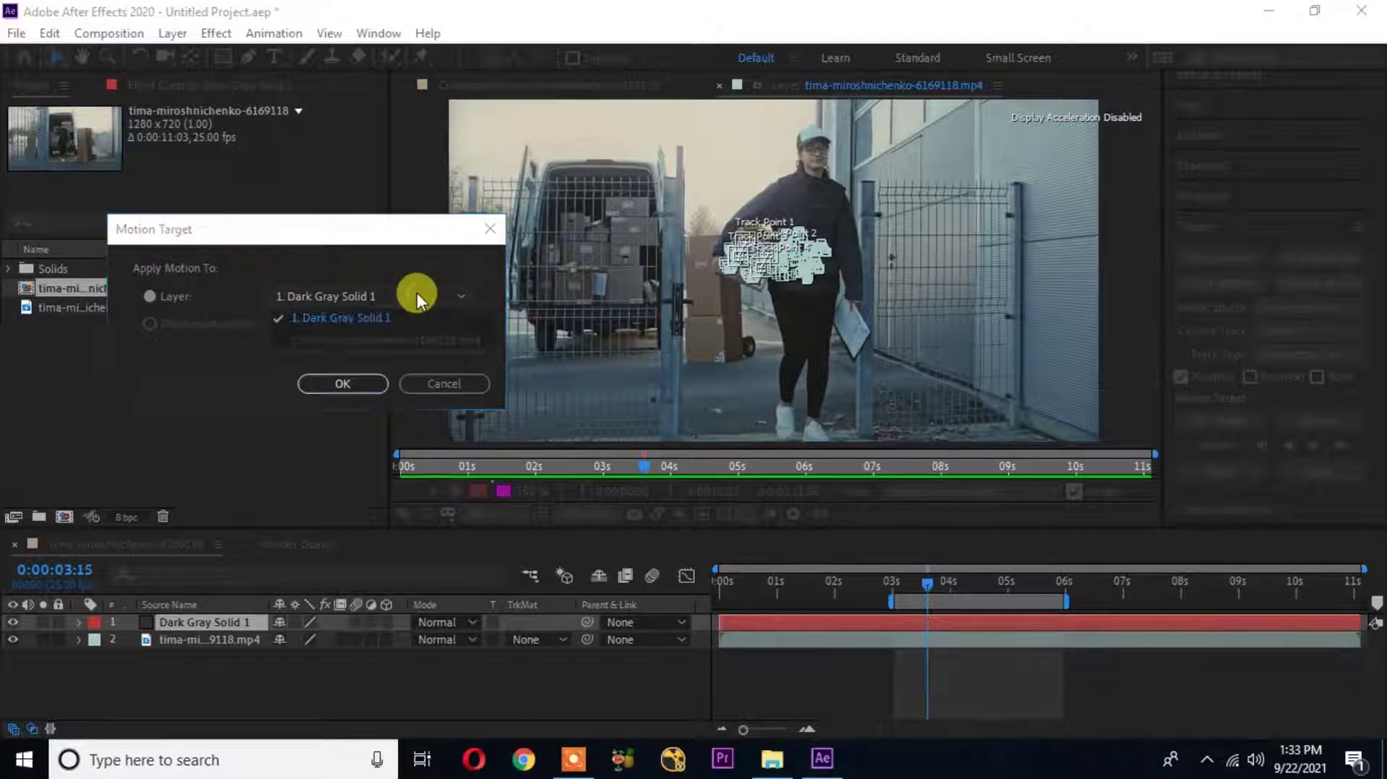
left_click(332, 317)
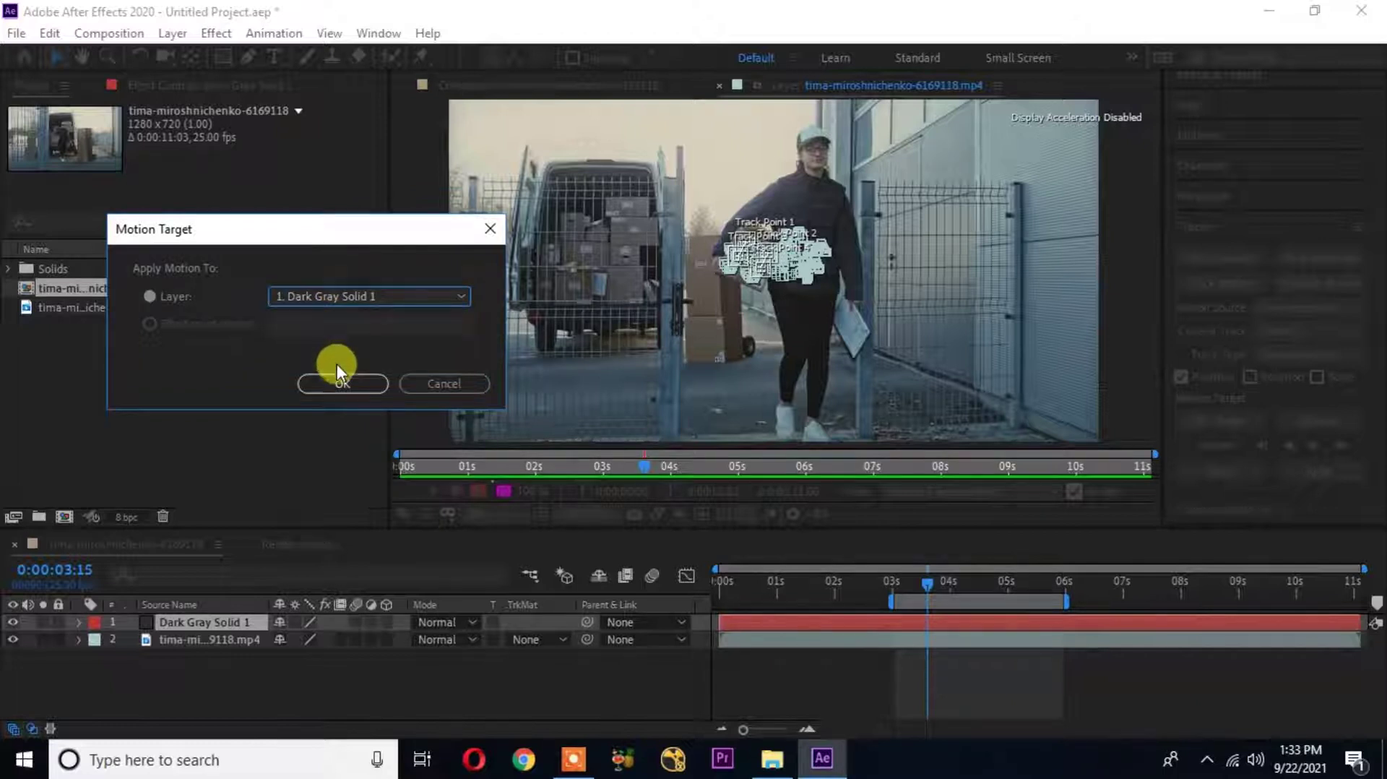
left_click(359, 382)
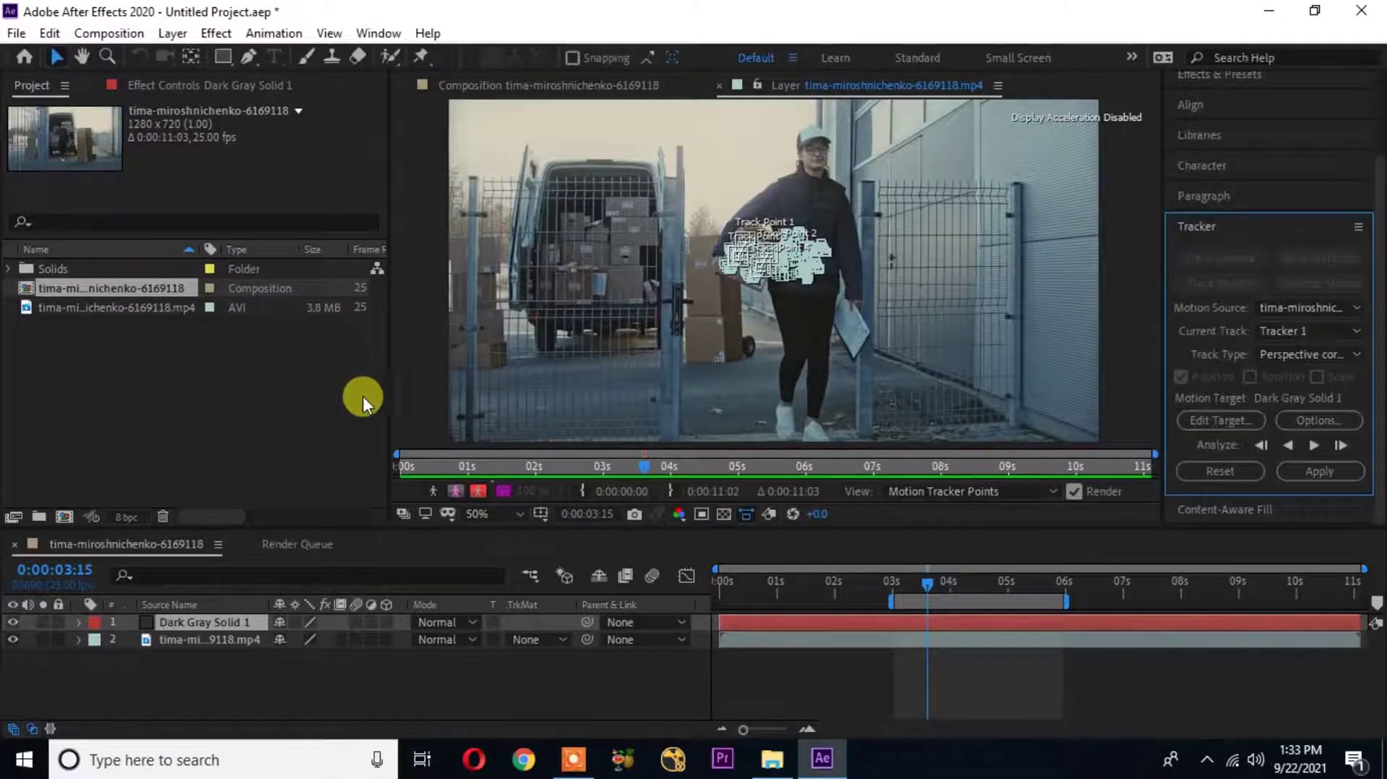
left_click(1345, 473)
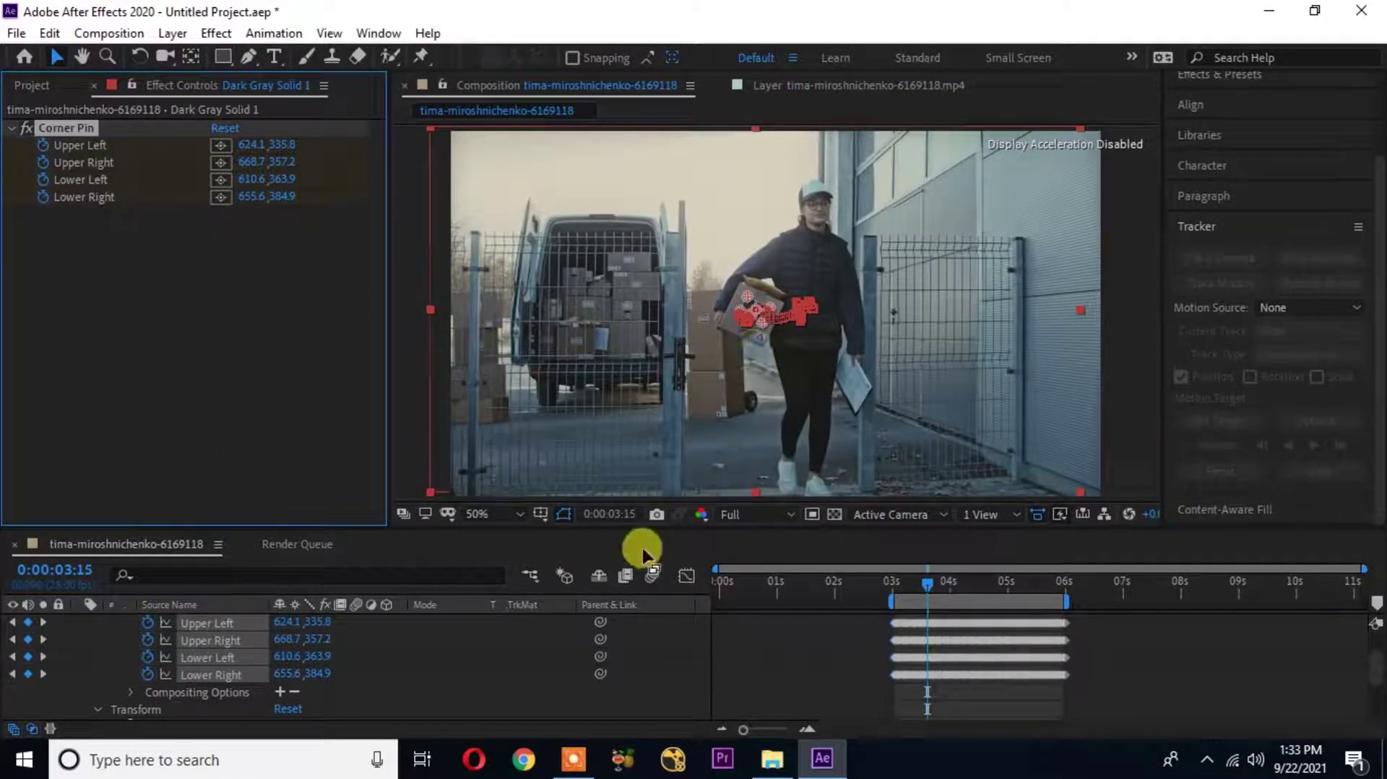
Step: Collapse the solid layer's properties and scrub the composition to 0:00:05:12 to check how the solid follows the box
scroll(248, 659, "up", 2)
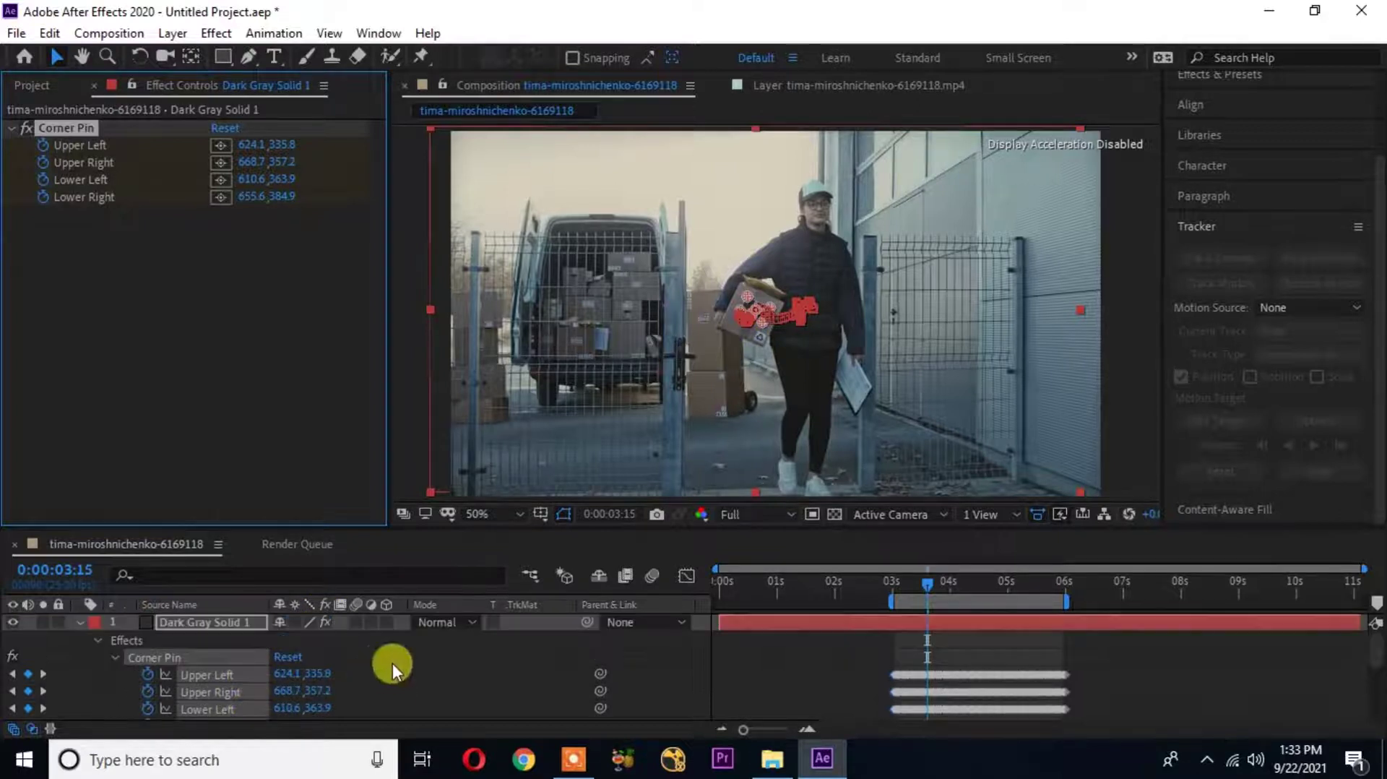
left_click(79, 622)
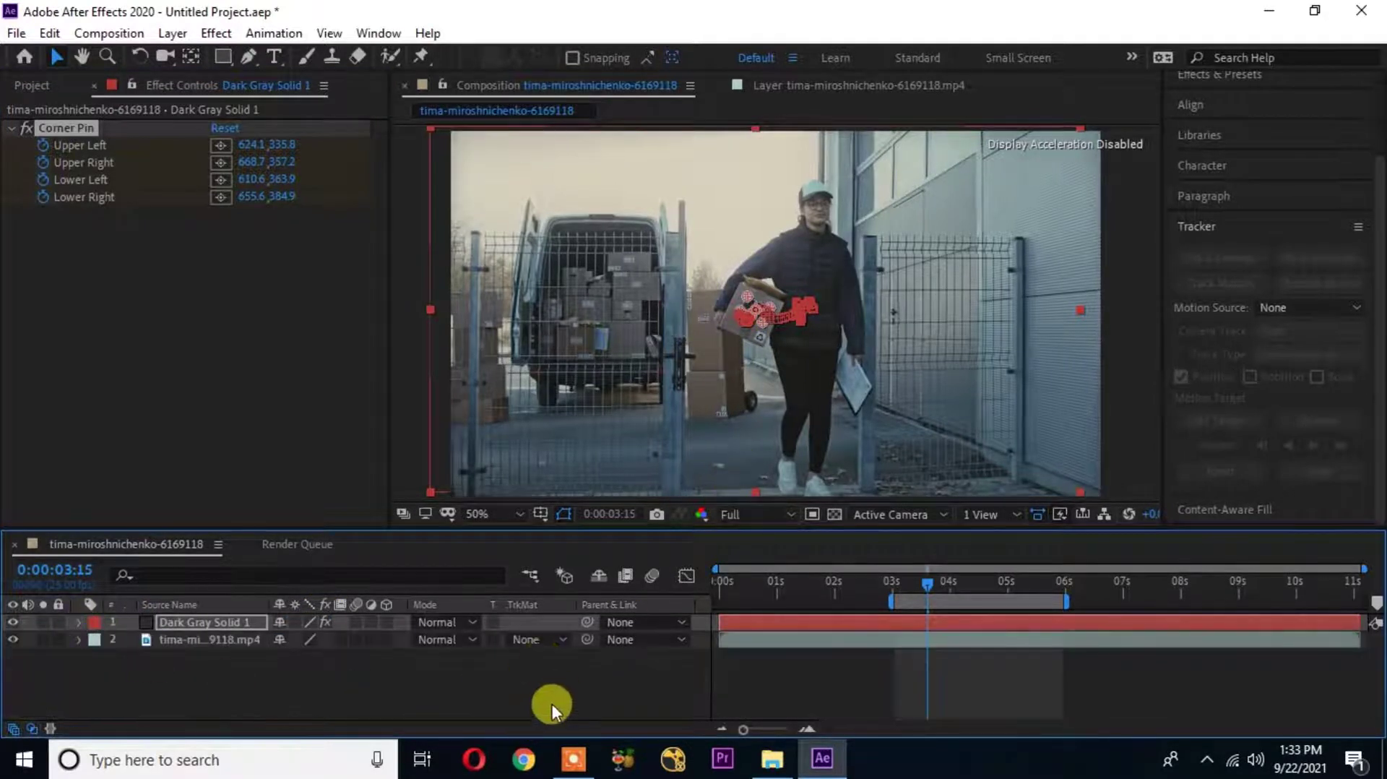
left_click(592, 678)
left_click_drag(929, 582, 1035, 604)
Step: Import the Anime - 84574 video from the 4 Point Tracking folder in File Explorer into the project
left_click(24, 87)
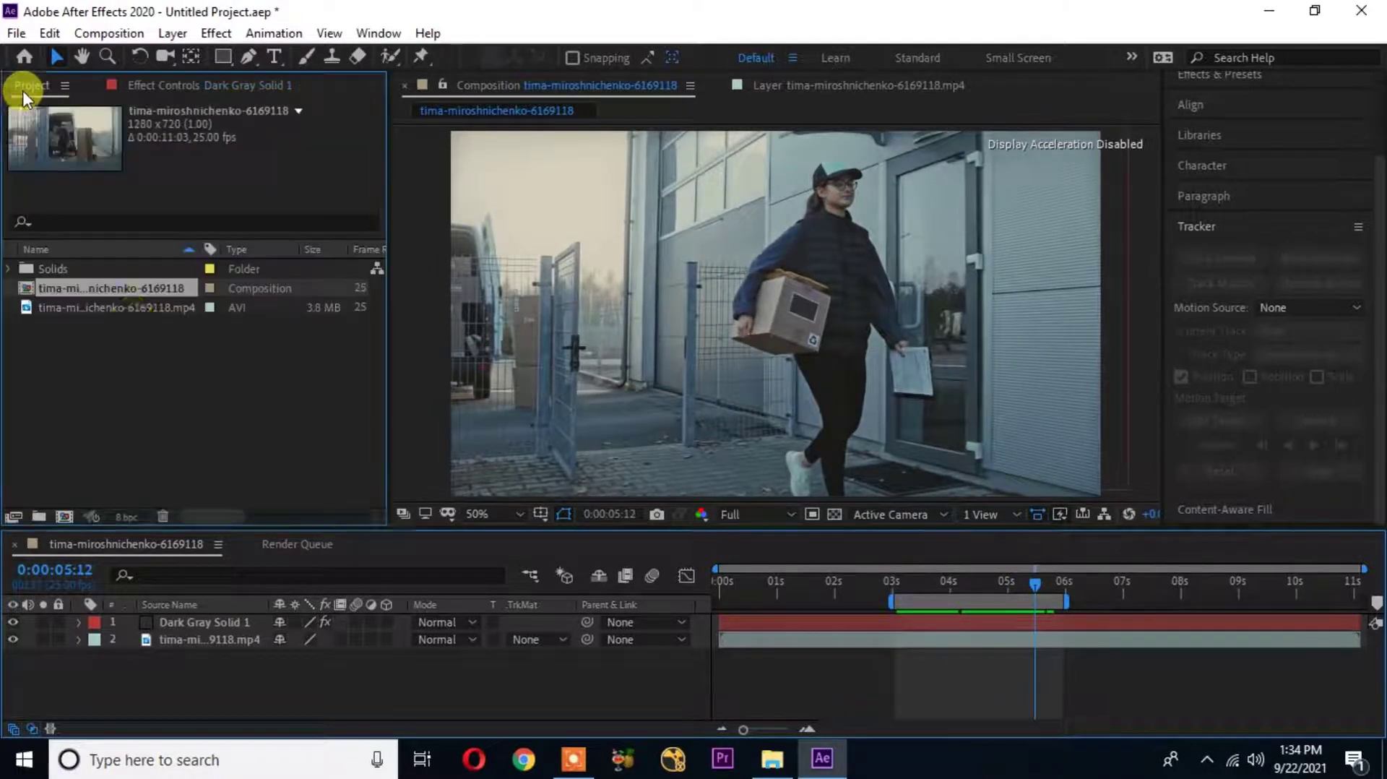
left_click(775, 755)
left_click(626, 493)
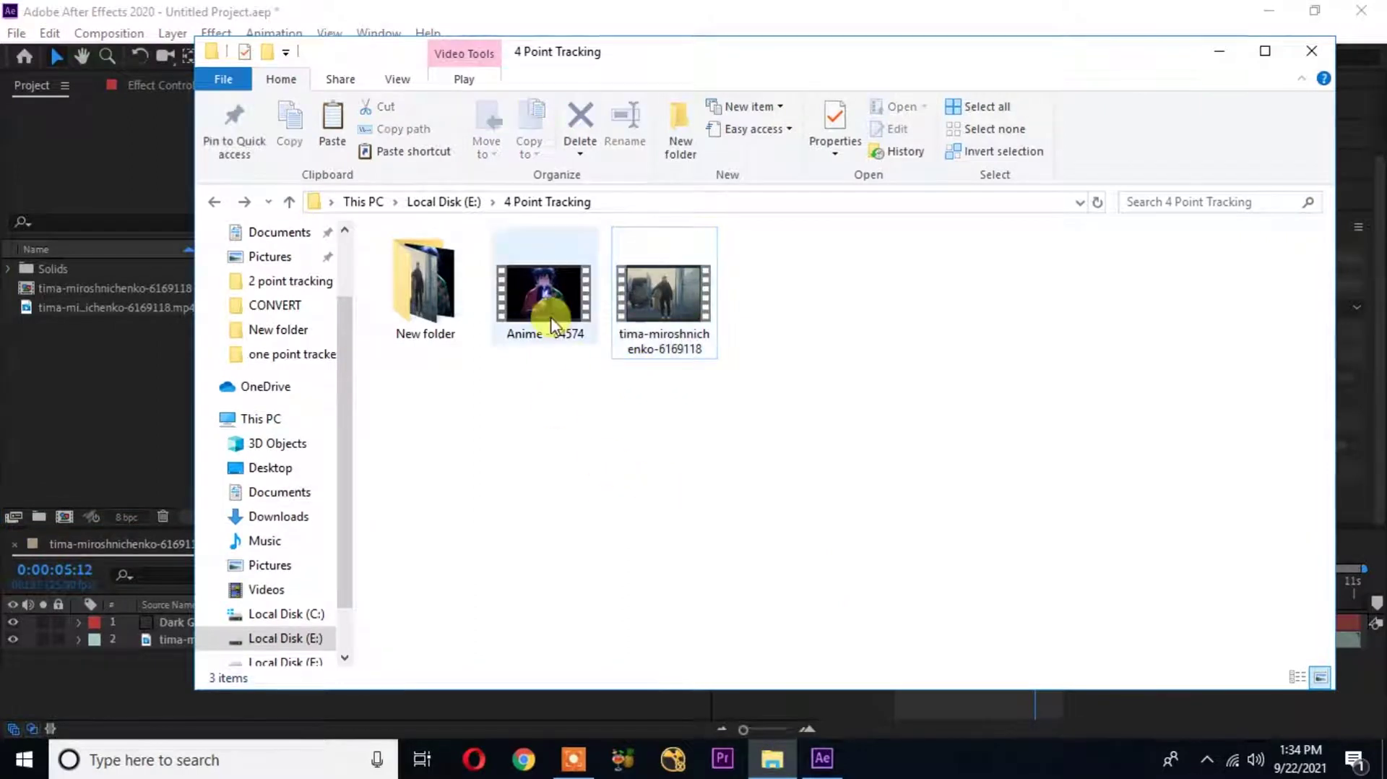
left_click_drag(546, 298, 92, 411)
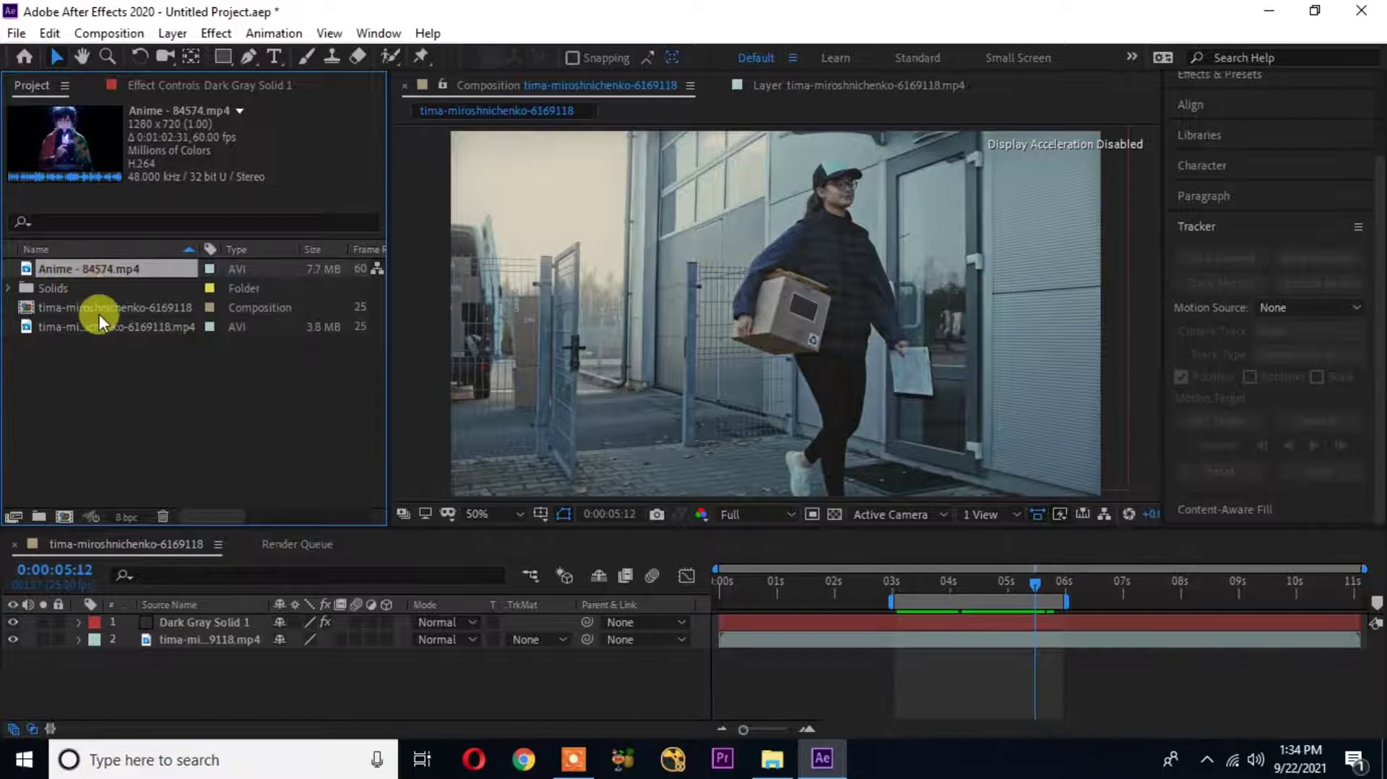
Step: Rename the imported Anime - 84574.mp4 footage in the project as Anime
right_click(94, 267)
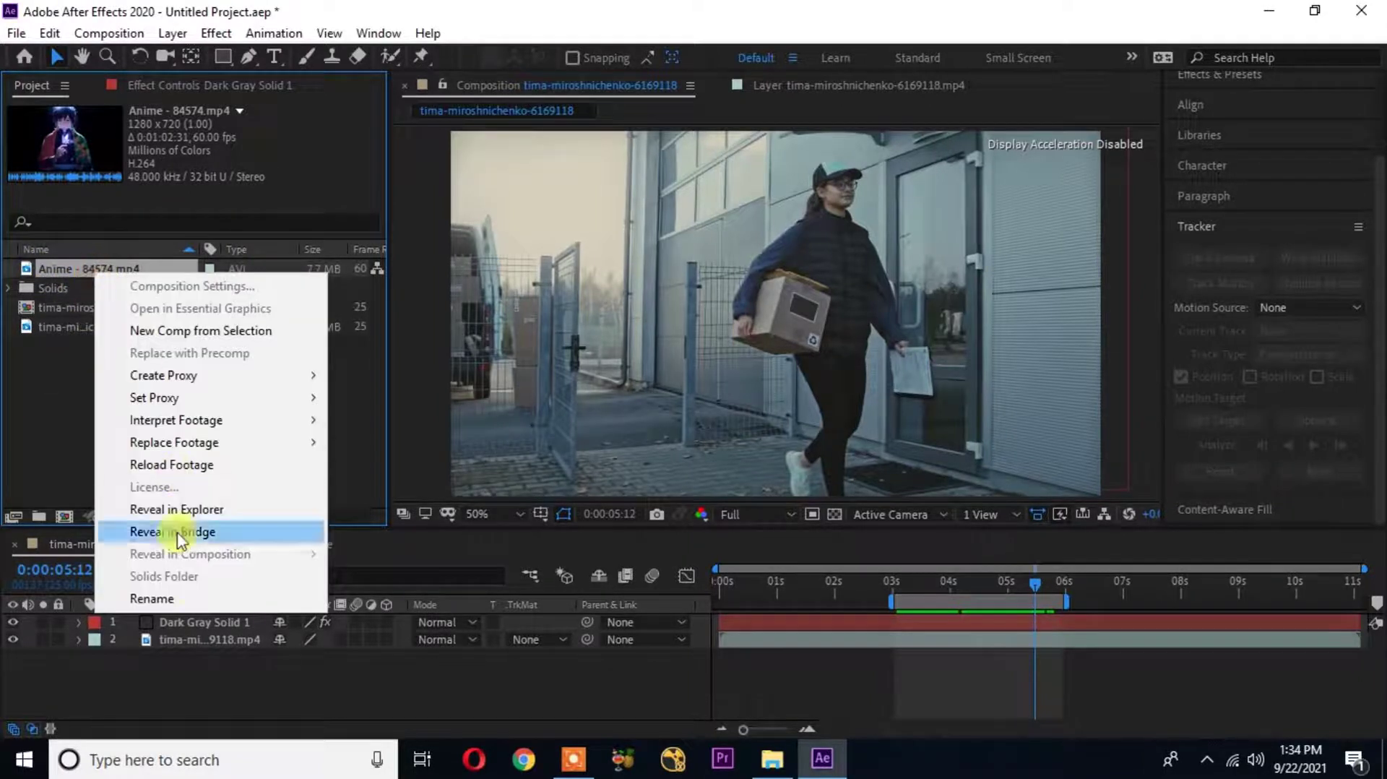
left_click(186, 593)
left_click_drag(150, 270, 77, 267)
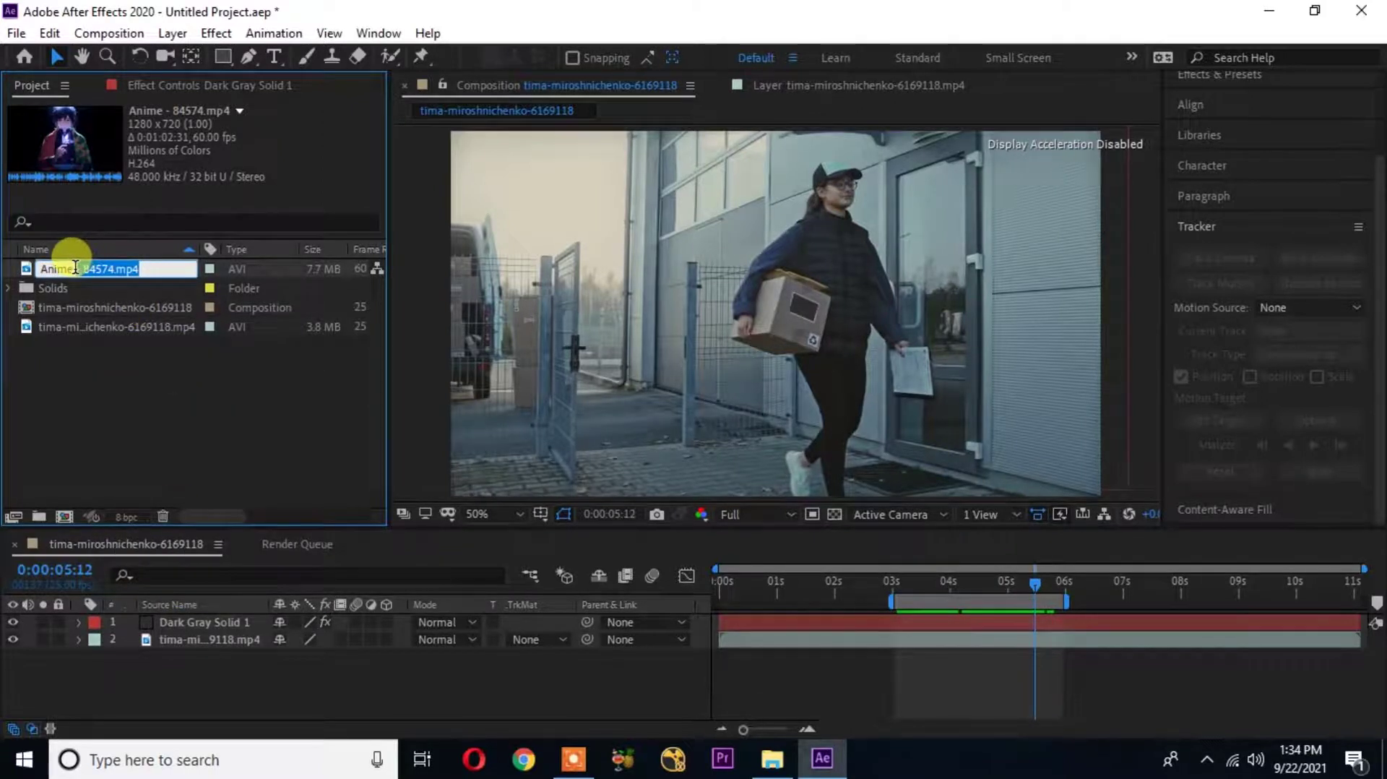
key("BackSpace")
key("BackSpace")
key("BackSpace")
key("BackSpace")
left_click(132, 361)
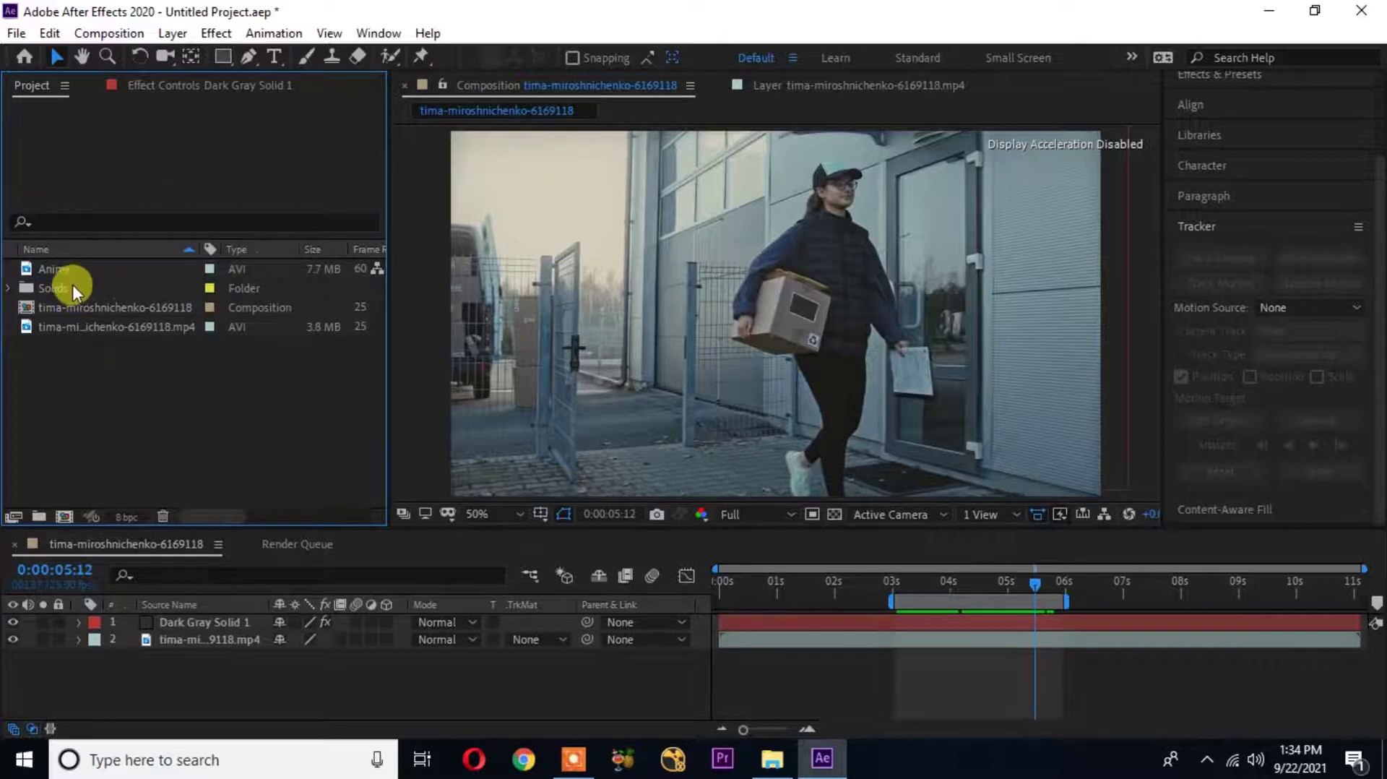
Step: Rename the Dark Gray Solid 1 layer in the composition as Anime
left_click(204, 623)
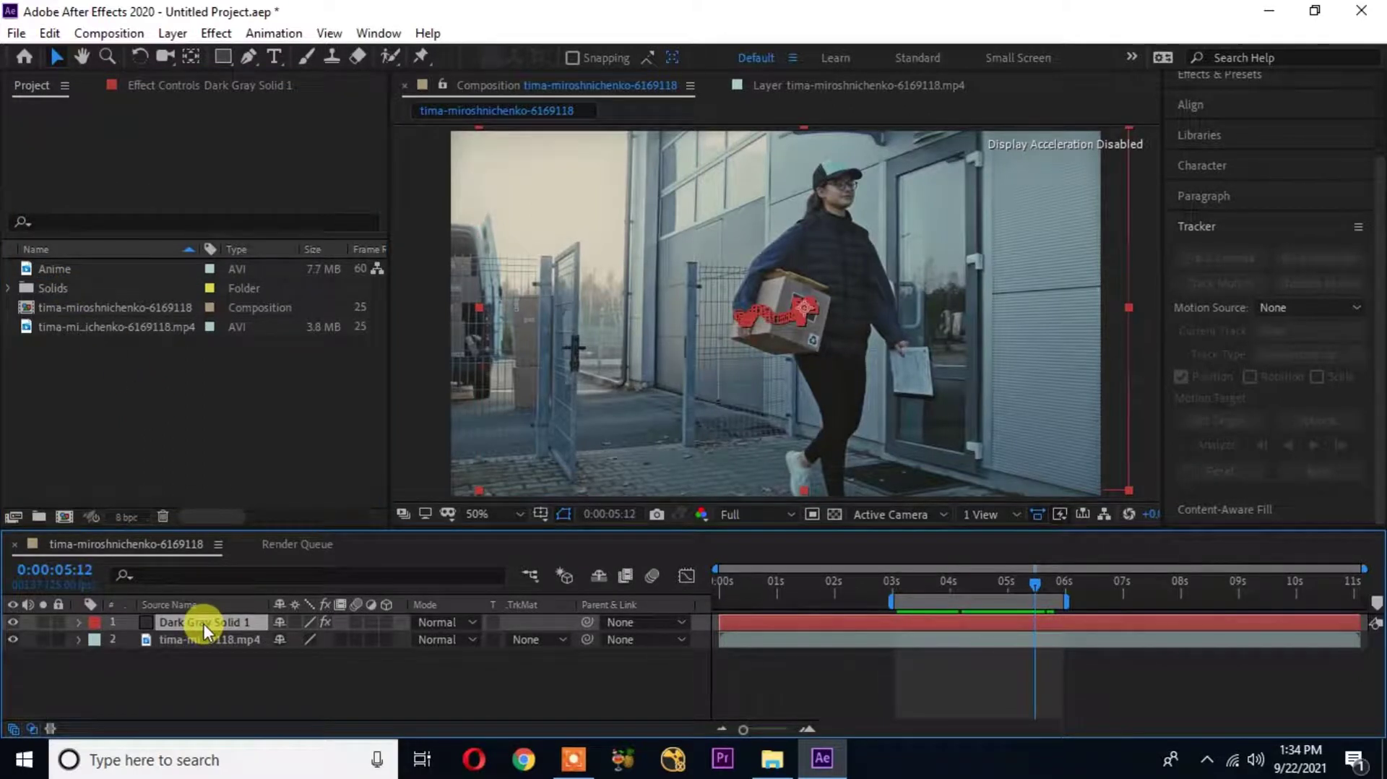
key("Return")
left_click(241, 686)
right_click(217, 623)
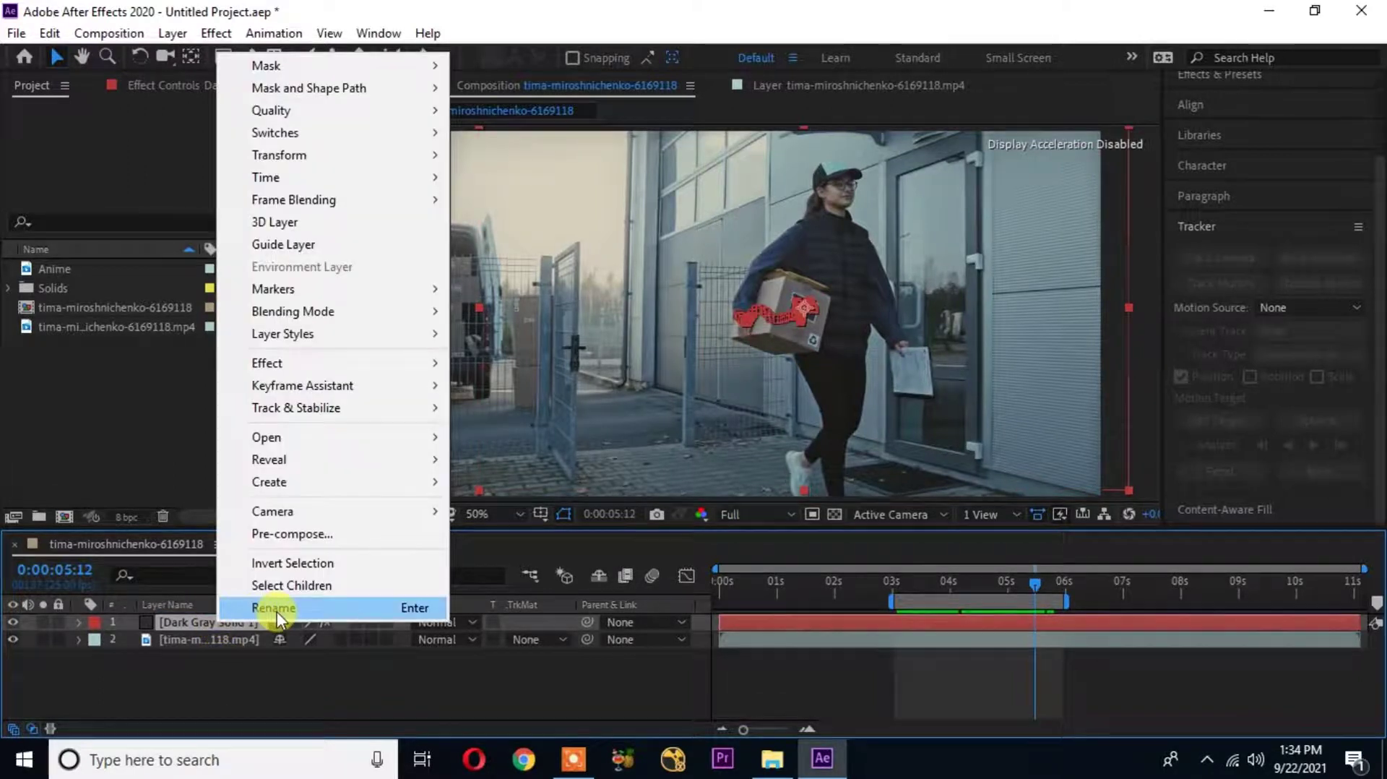
left_click(276, 609)
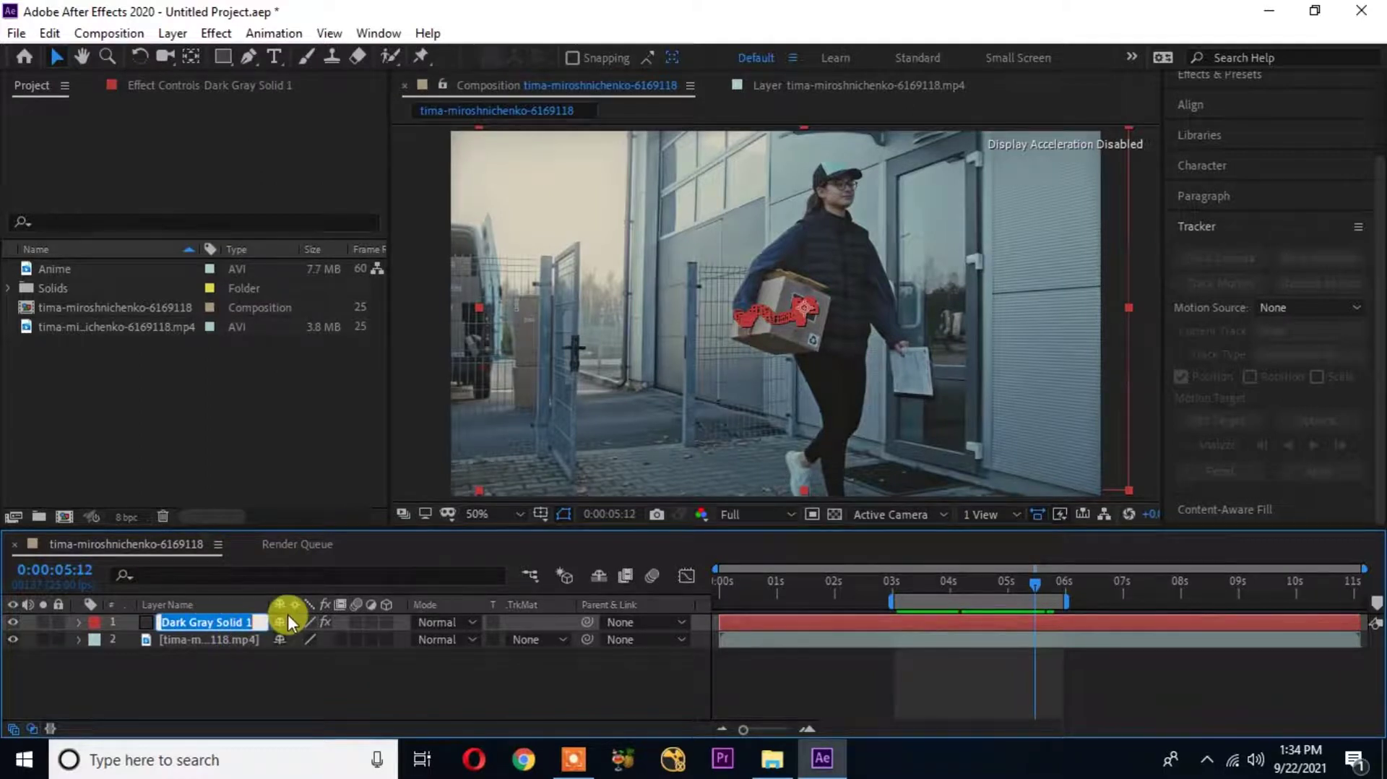
type("A")
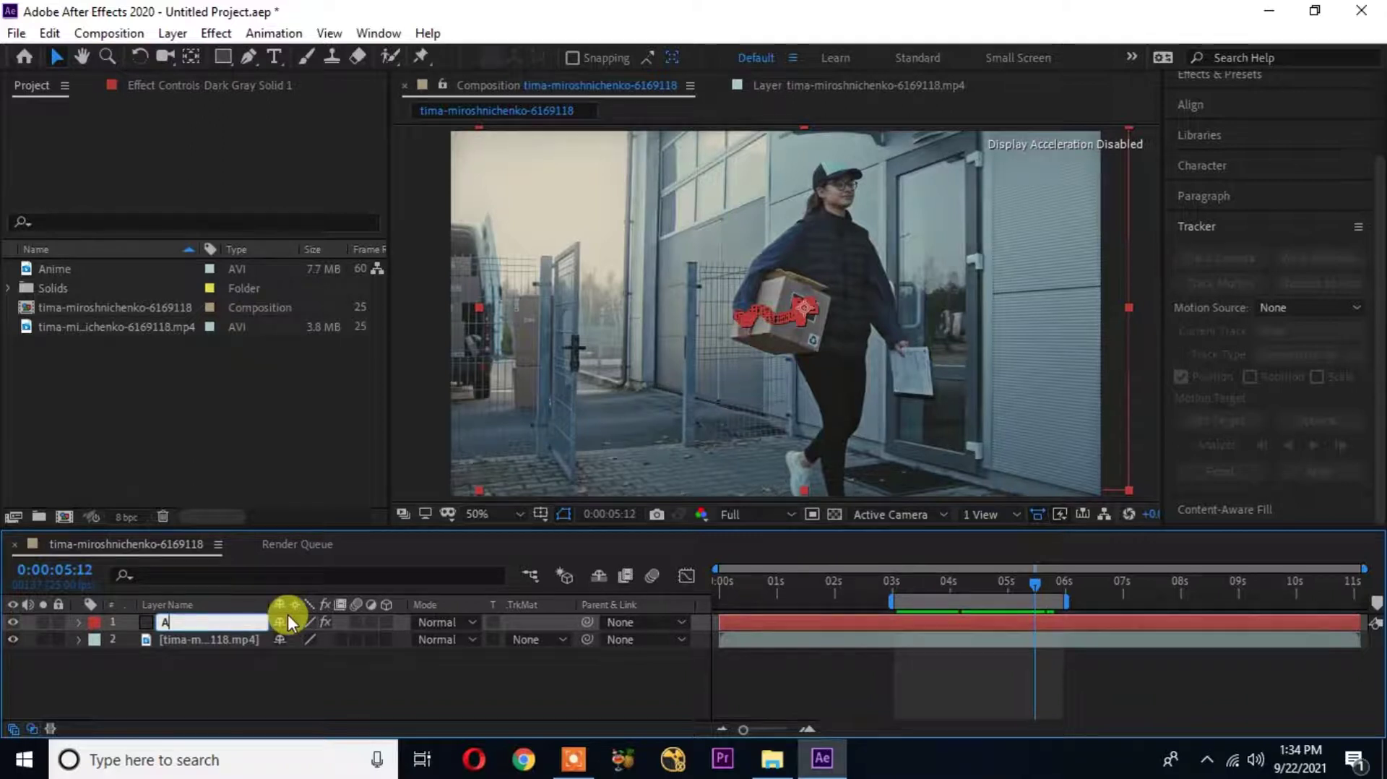
type("nime")
left_click(280, 693)
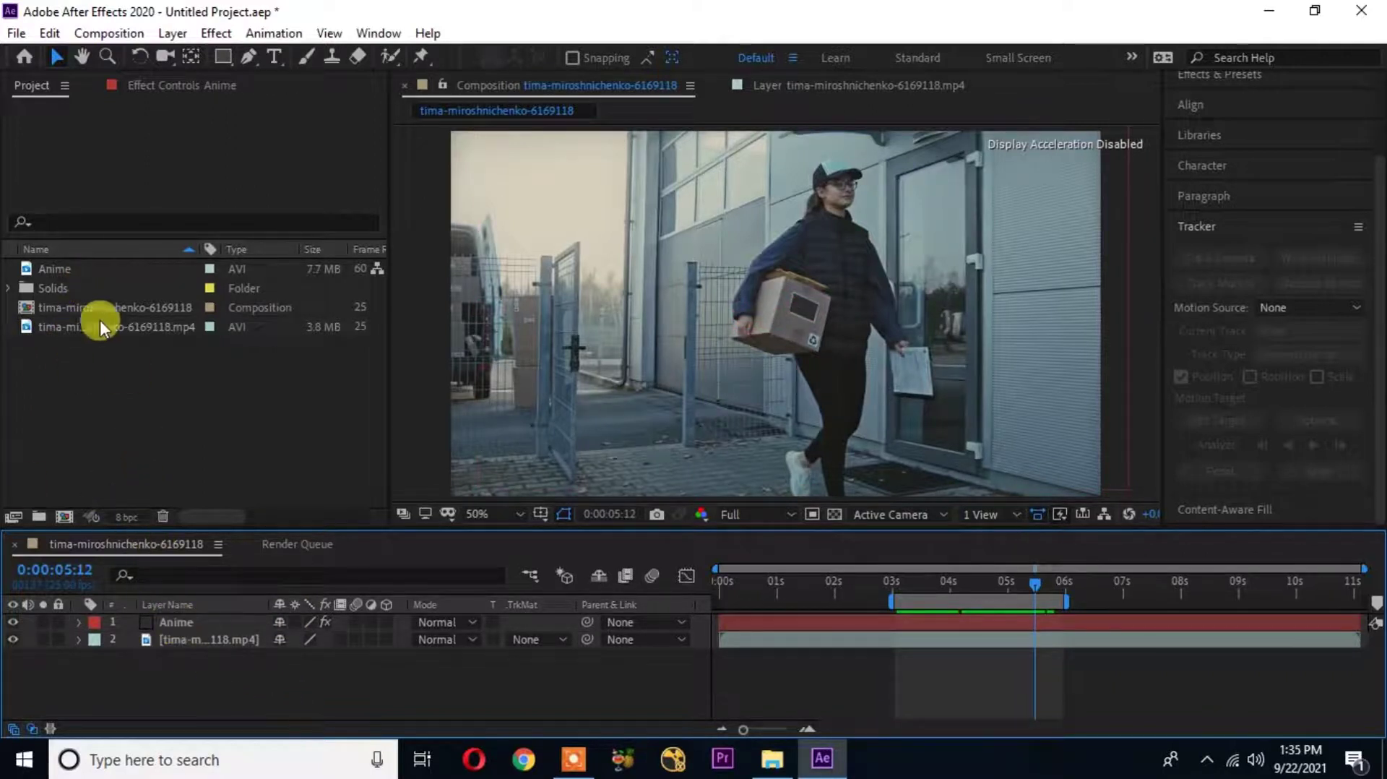
Step: Add the Anime footage to the composition as the top layer, above the corner-pinned solid
left_click(49, 270)
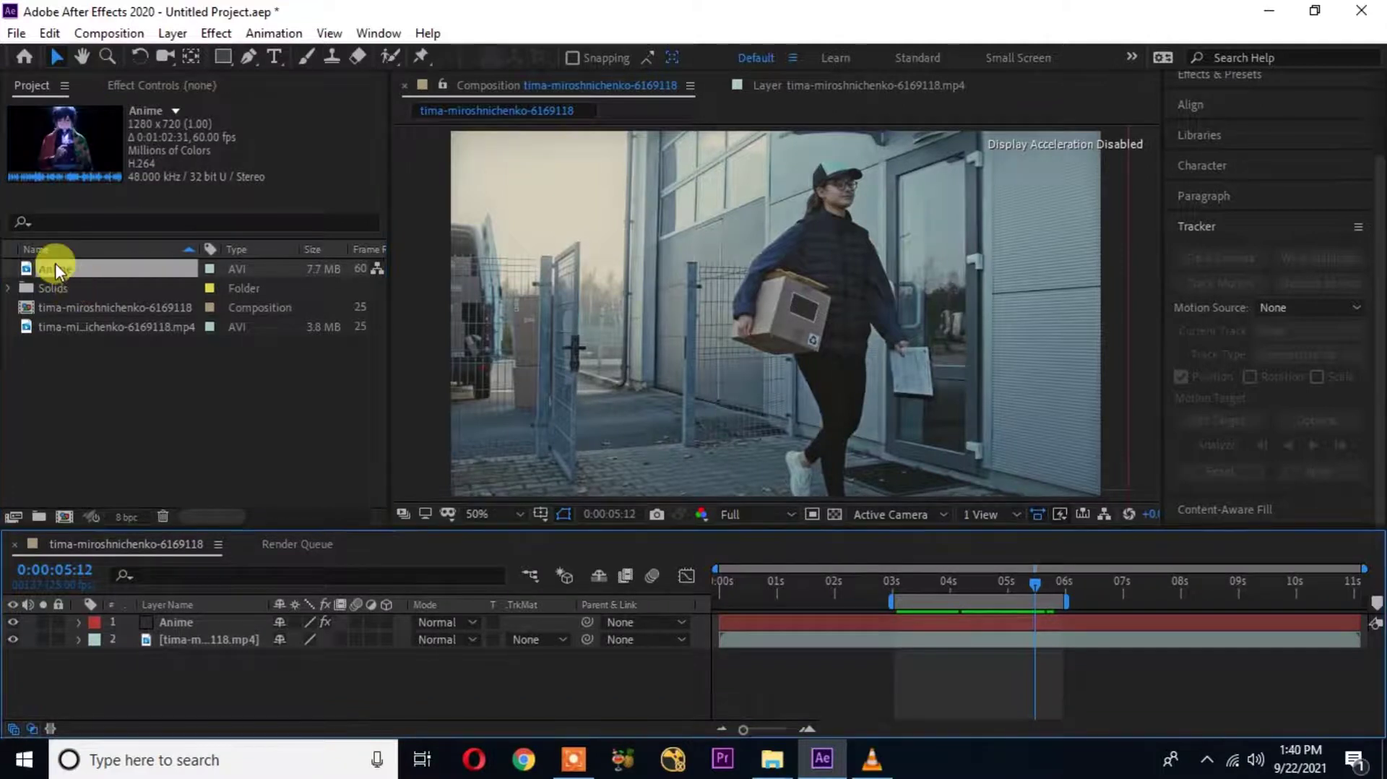
left_click_drag(56, 268, 168, 615)
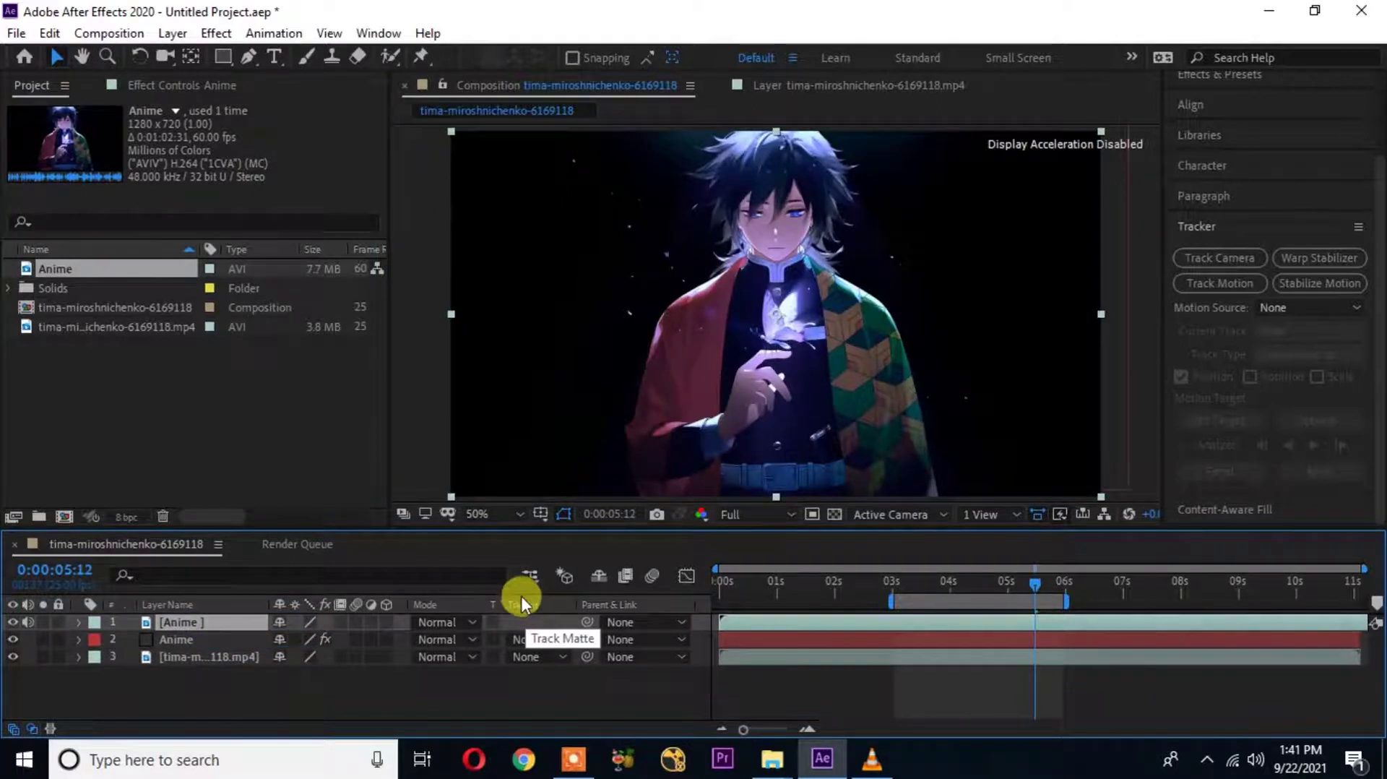
left_click(263, 692)
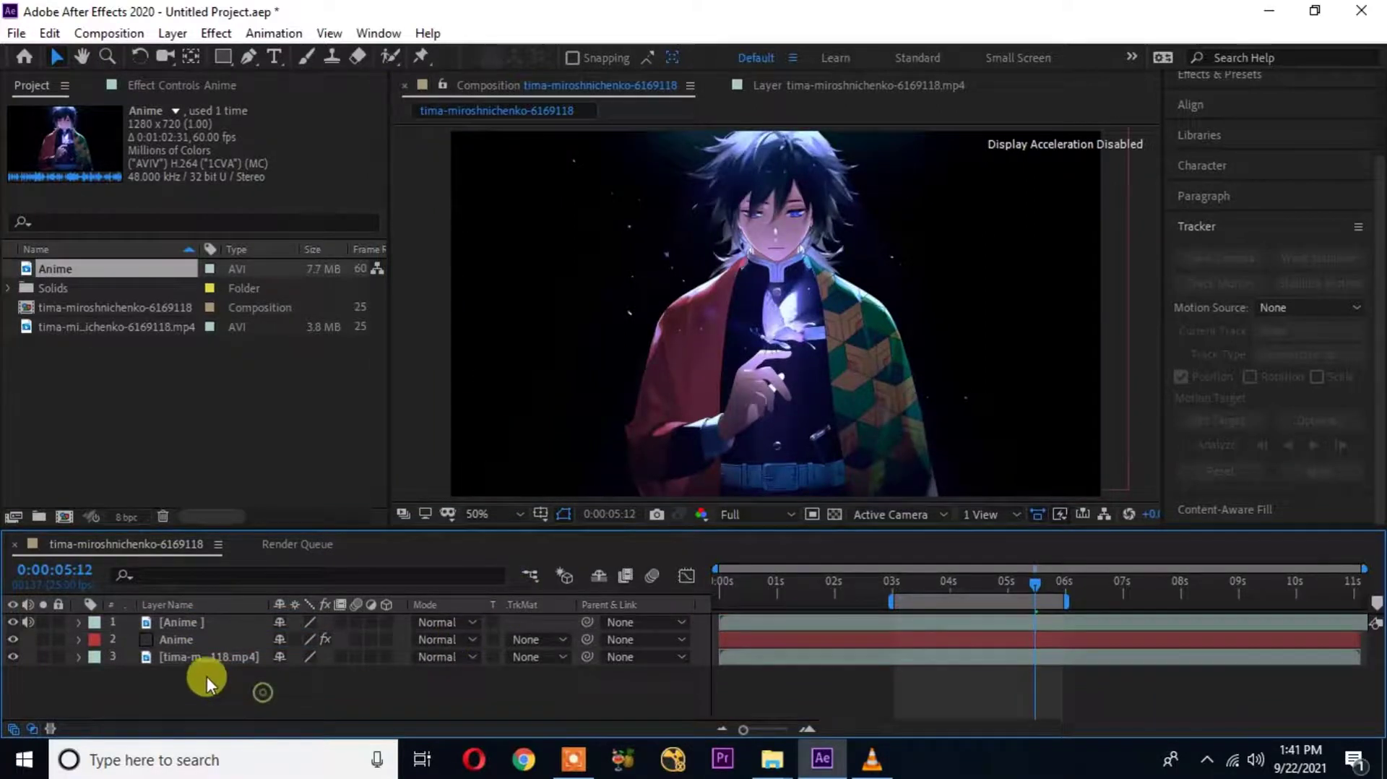
Step: Delete the full-frame Anime footage layer from the top of the composition
left_click(188, 622)
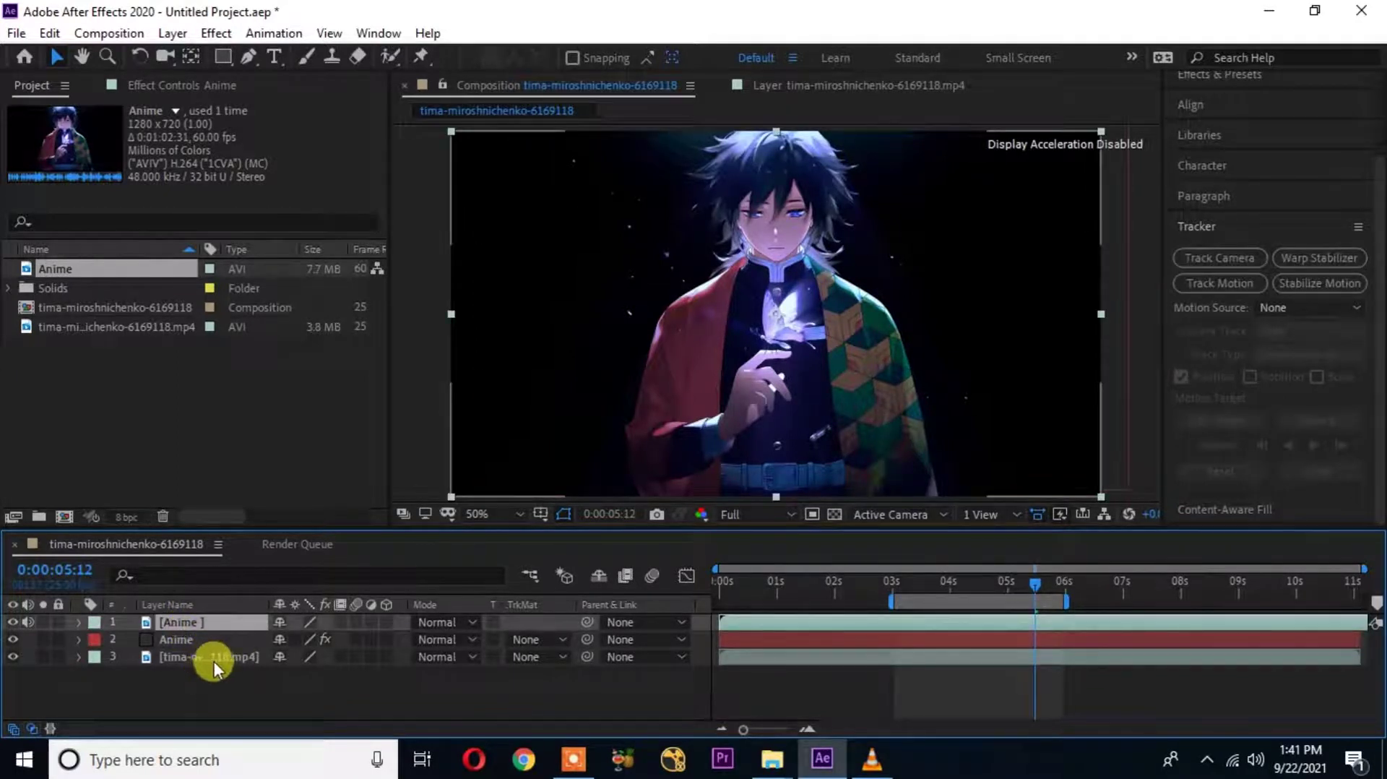
key("Delete")
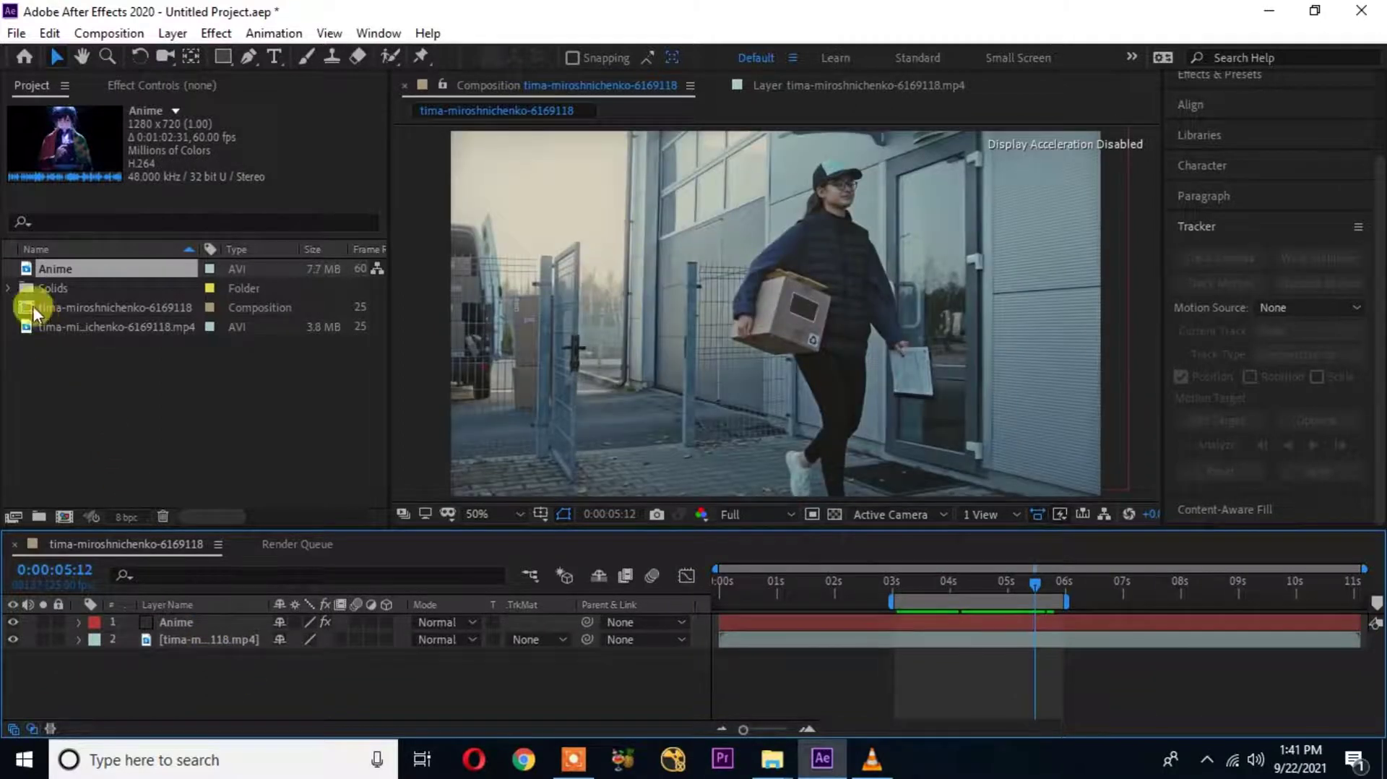
Step: Rename Dark Gray Solid 1 inside the project's Solids folder as Anime
left_click(10, 288)
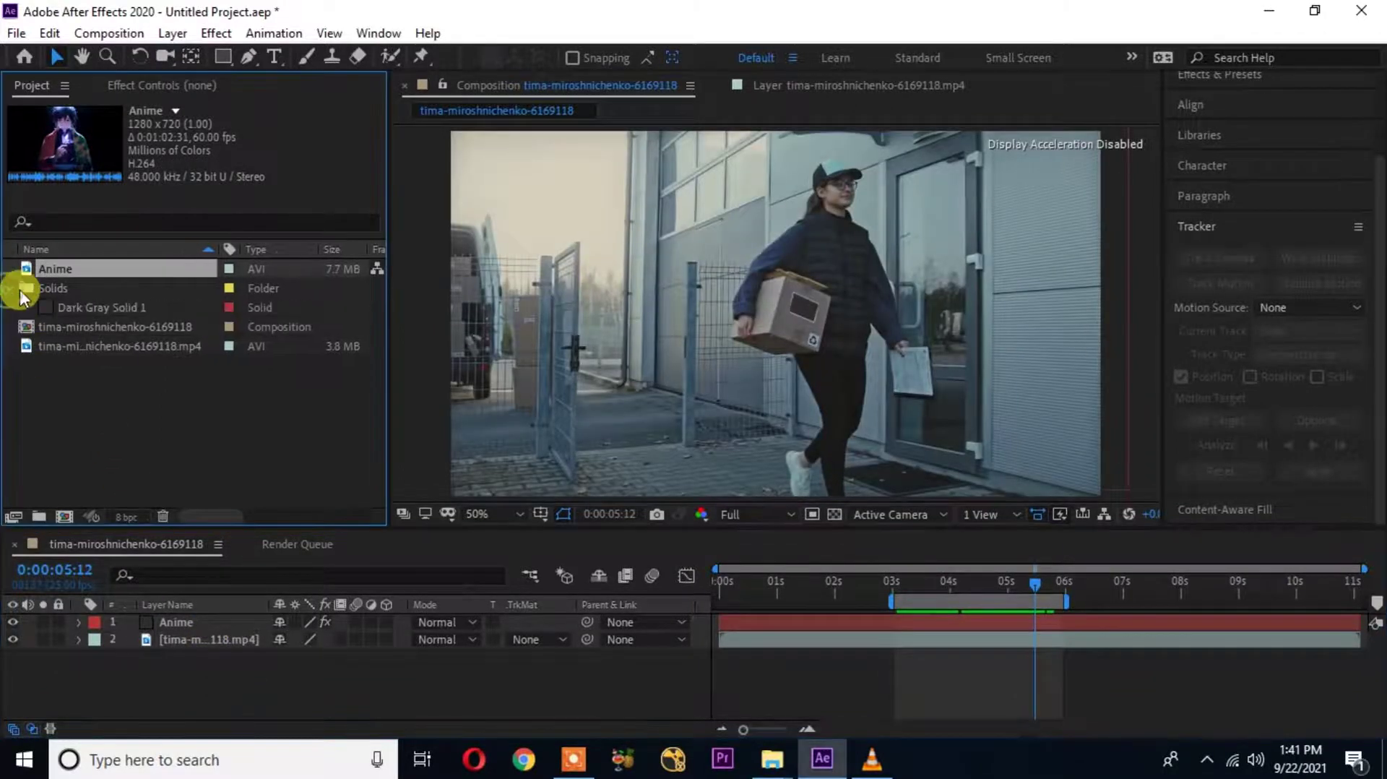
left_click(101, 309)
right_click(102, 309)
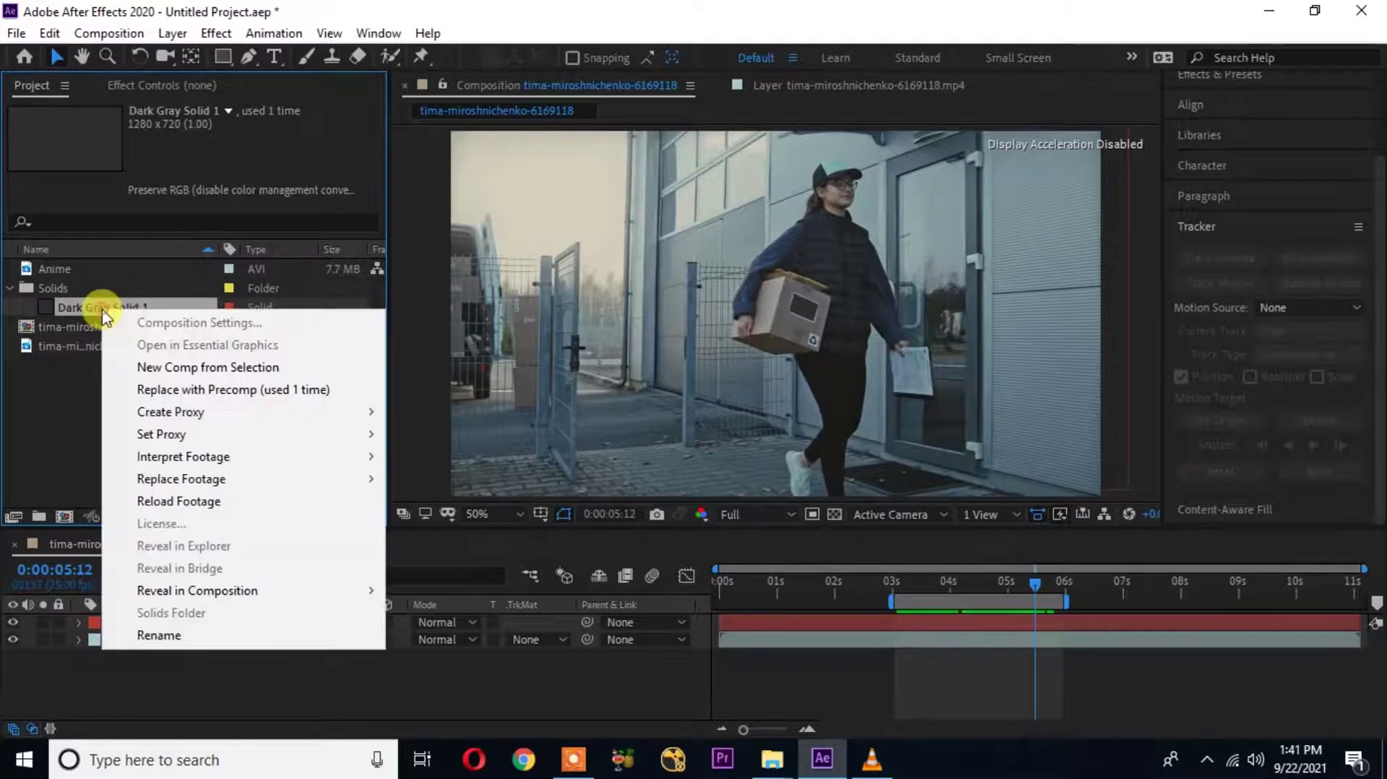
left_click(219, 639)
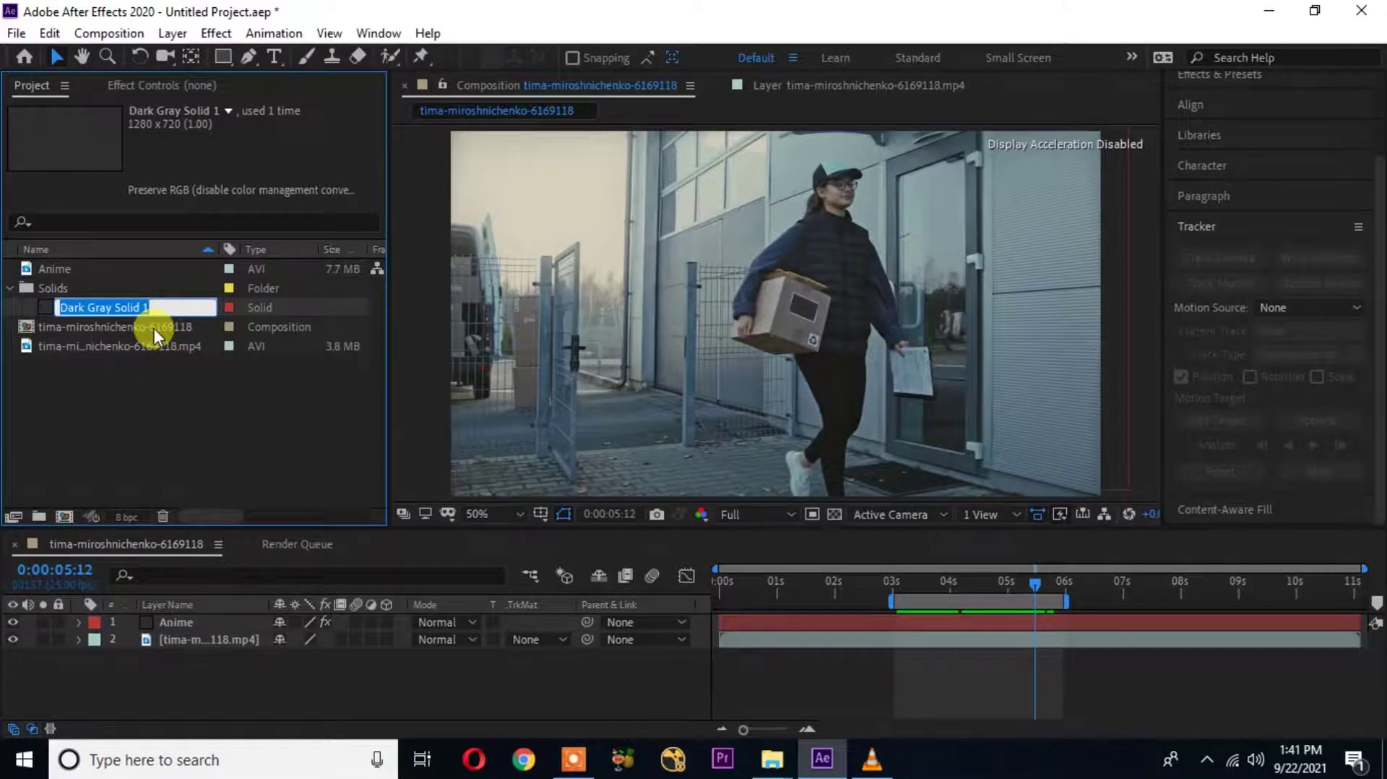
type("A")
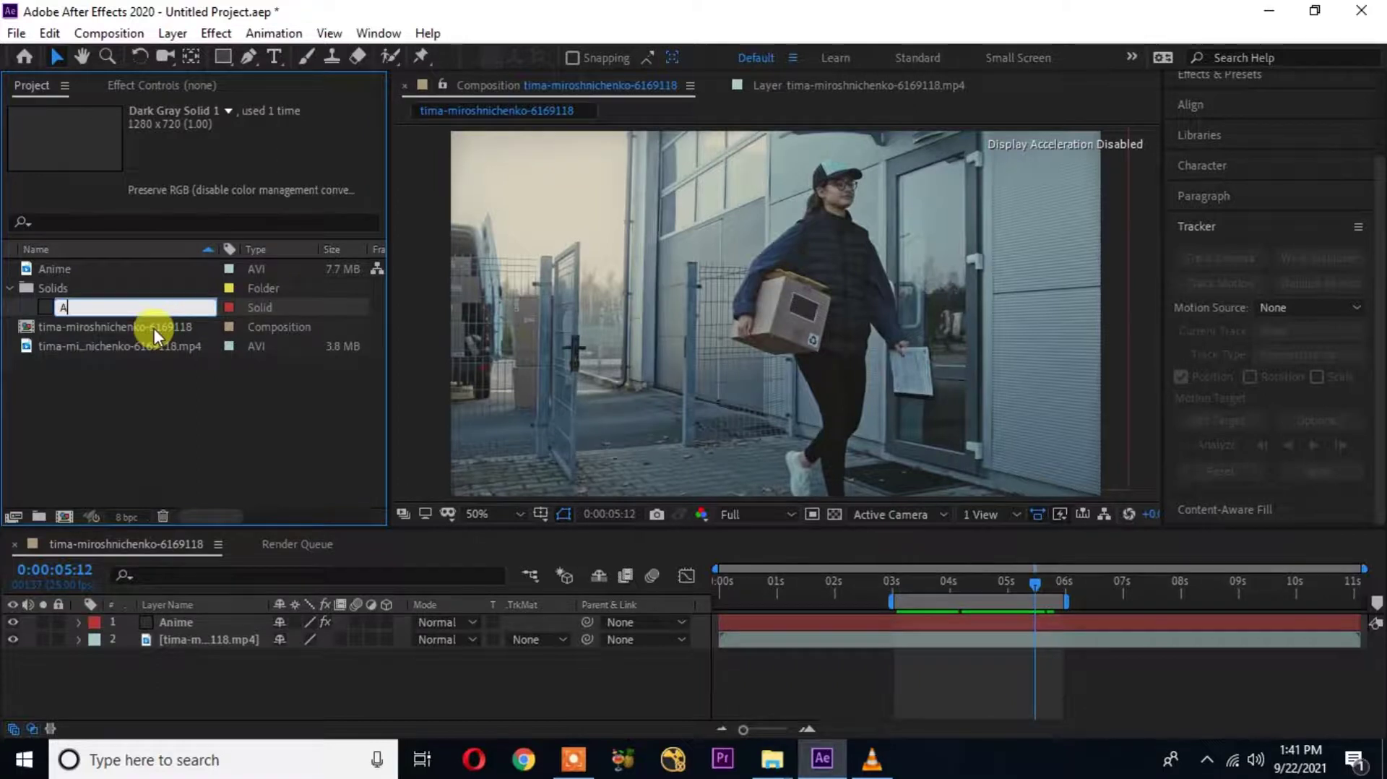
type("nime")
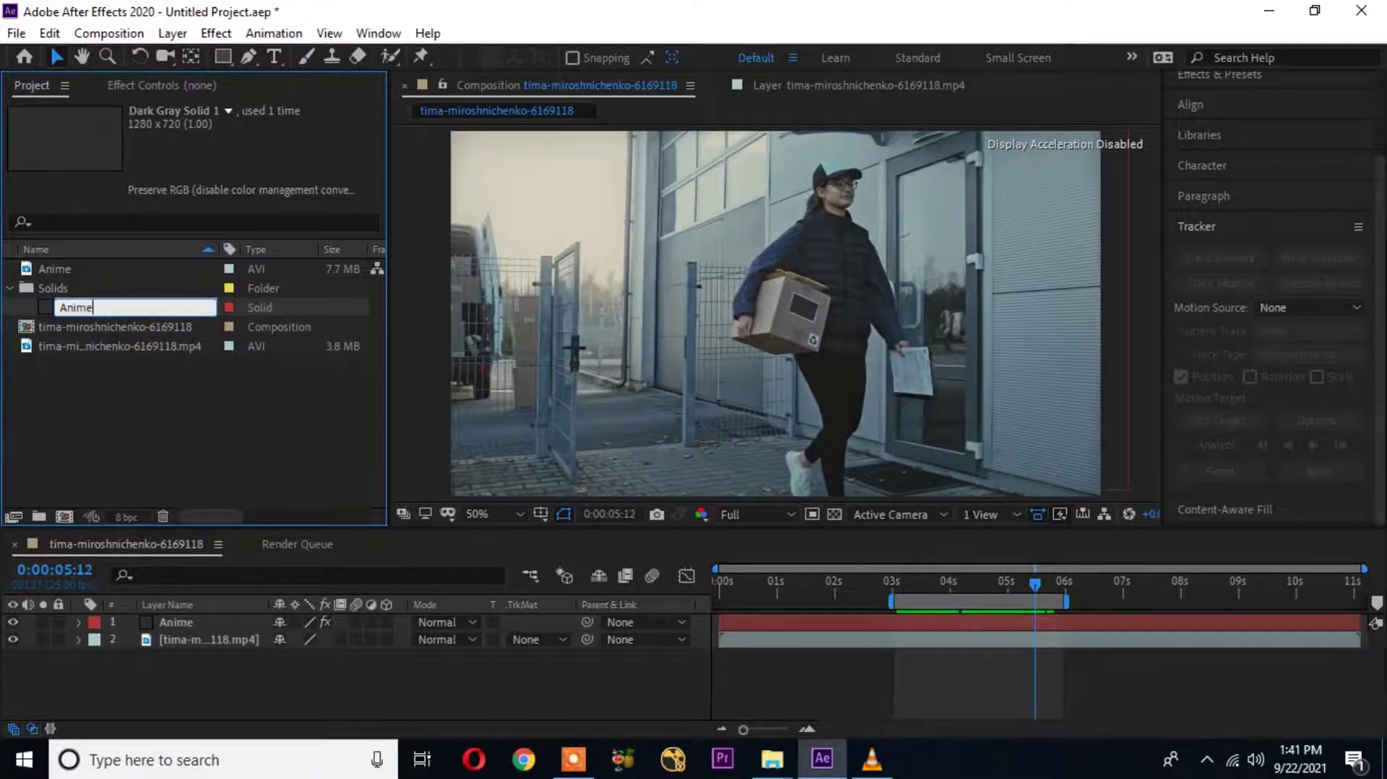
left_click(84, 421)
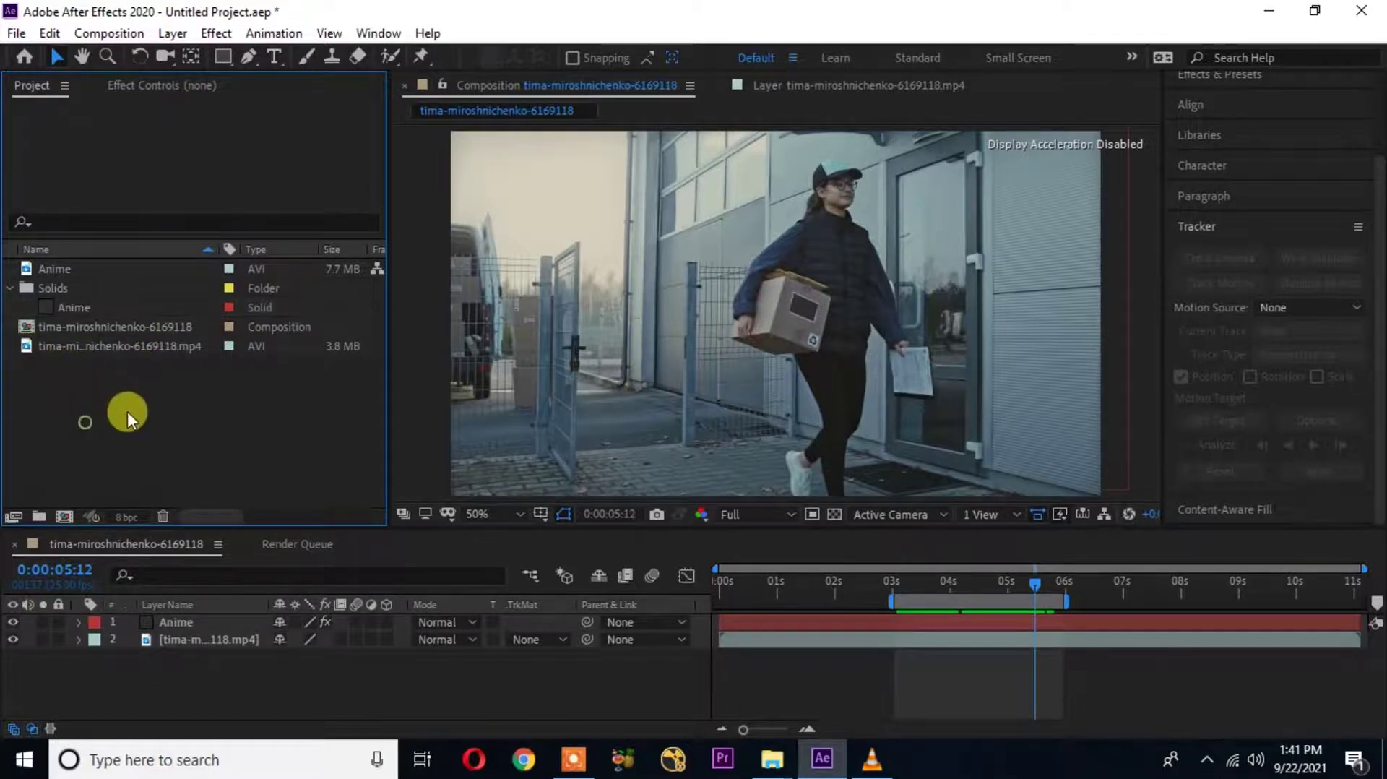
Step: Replace the corner-pinned Anime solid layer's source with the Anime footage and play the composition to inspect the label on the box
left_click(59, 270)
left_click_drag(51, 271, 65, 307)
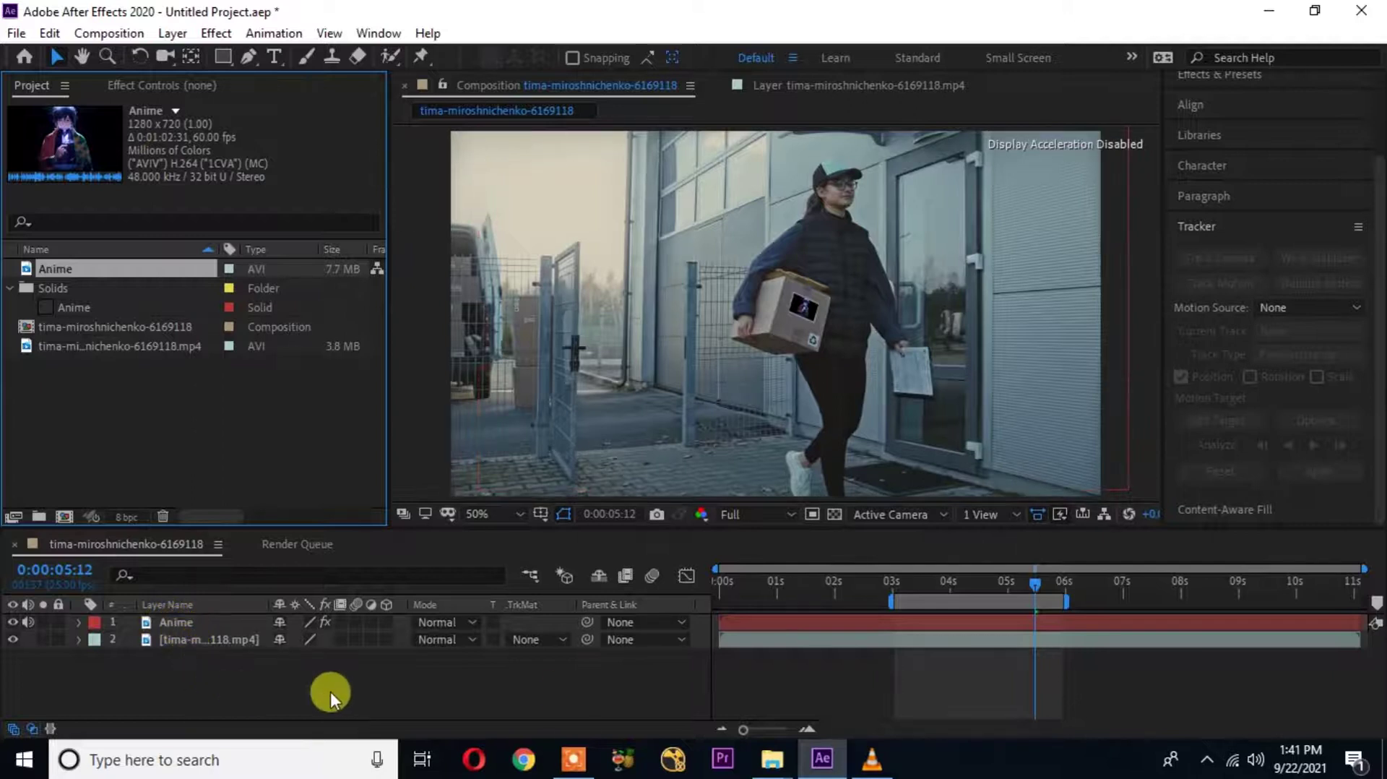
key("space")
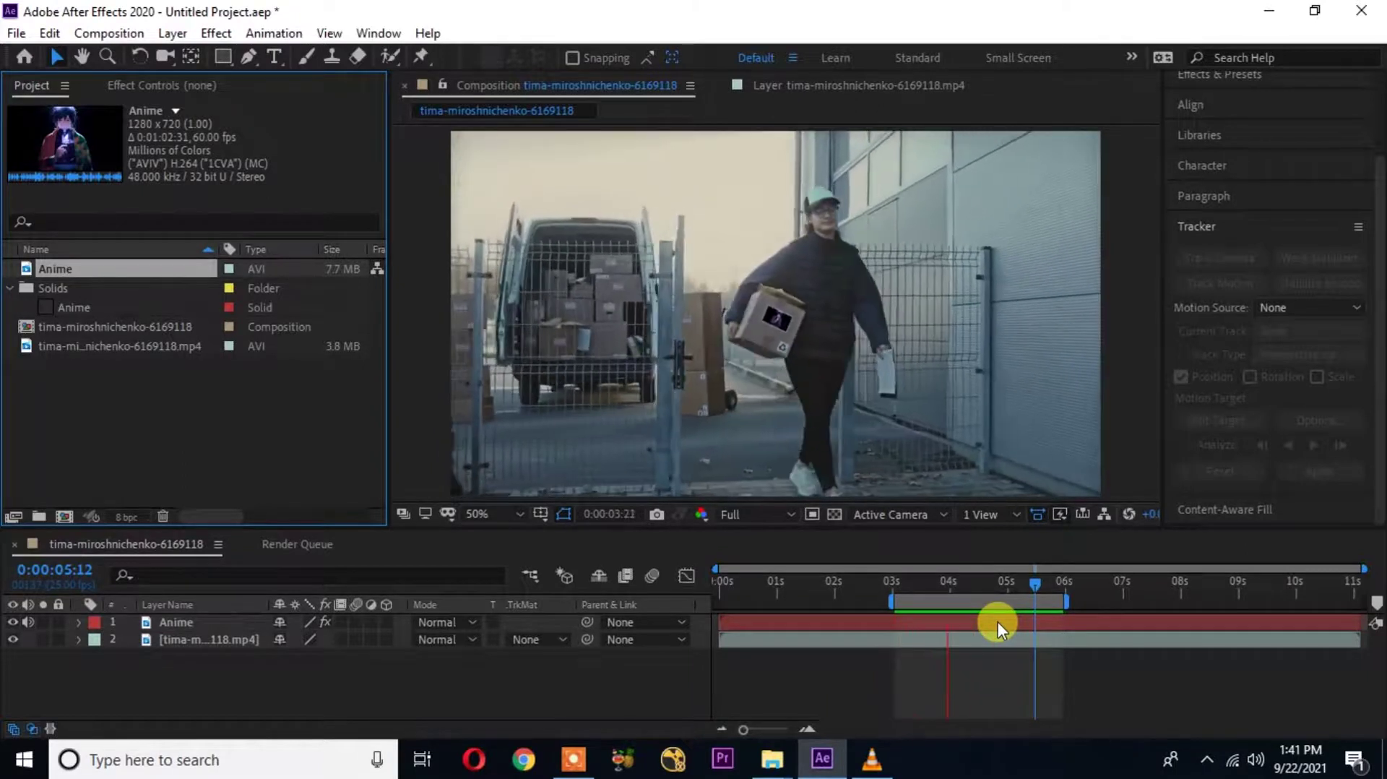
key("space")
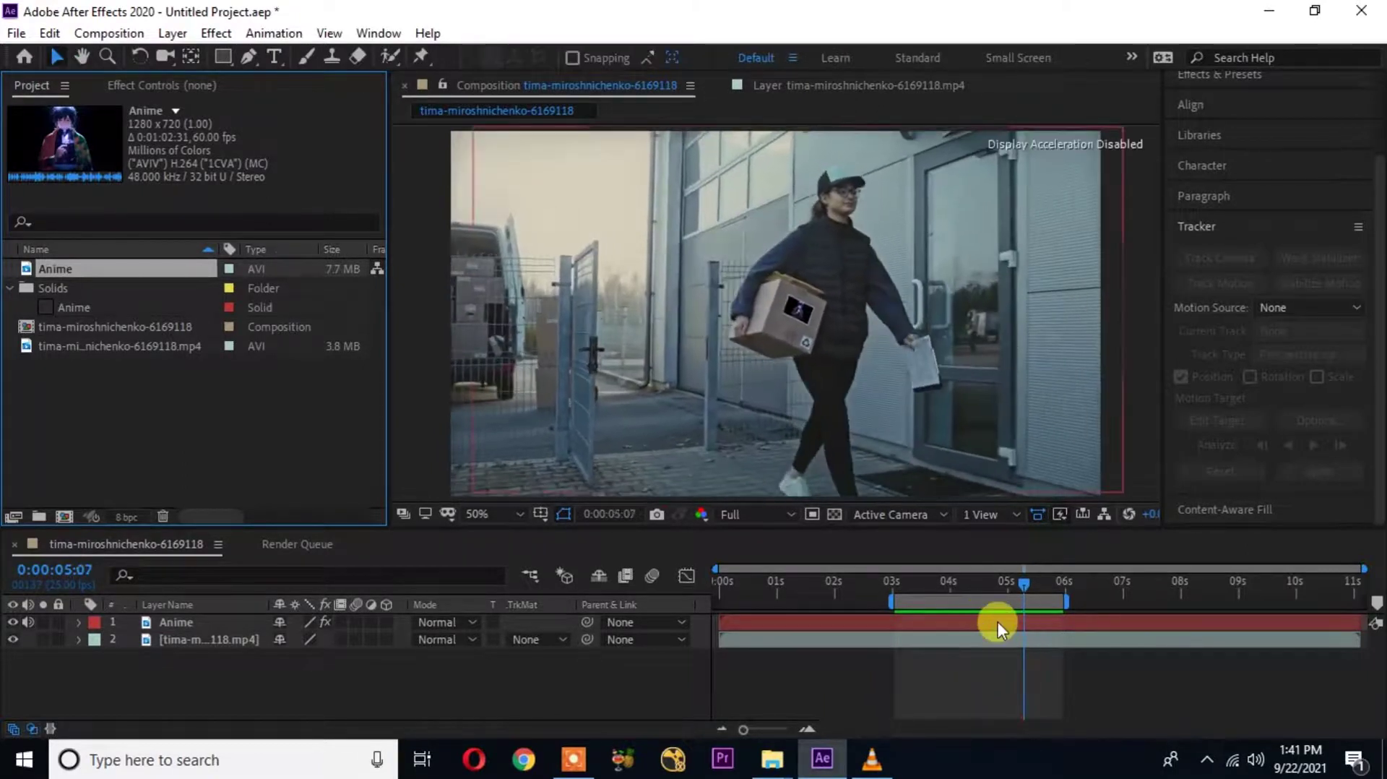
scroll(814, 336, "up", 6)
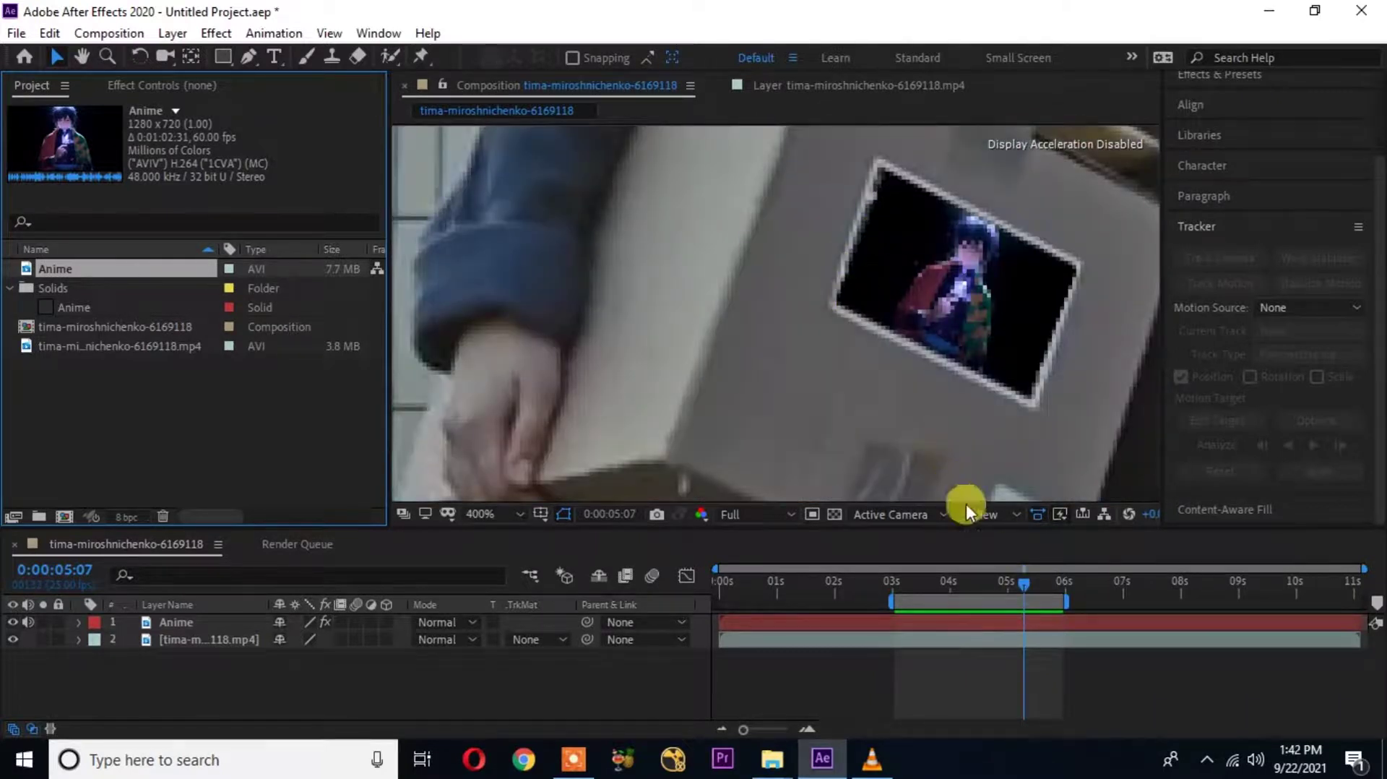
scroll(757, 356, "down", 2)
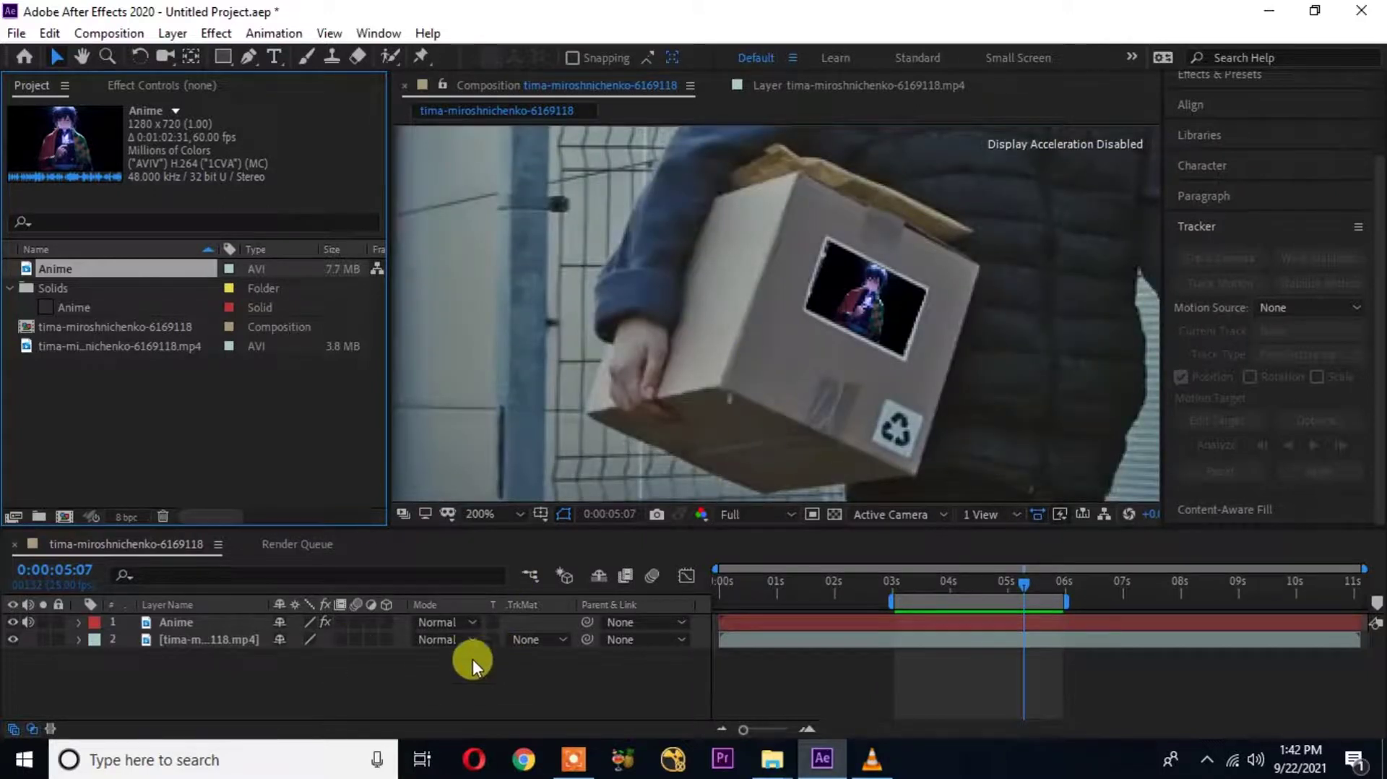
Step: Show the Corner Pin effect settings of the Anime layer
left_click(271, 692)
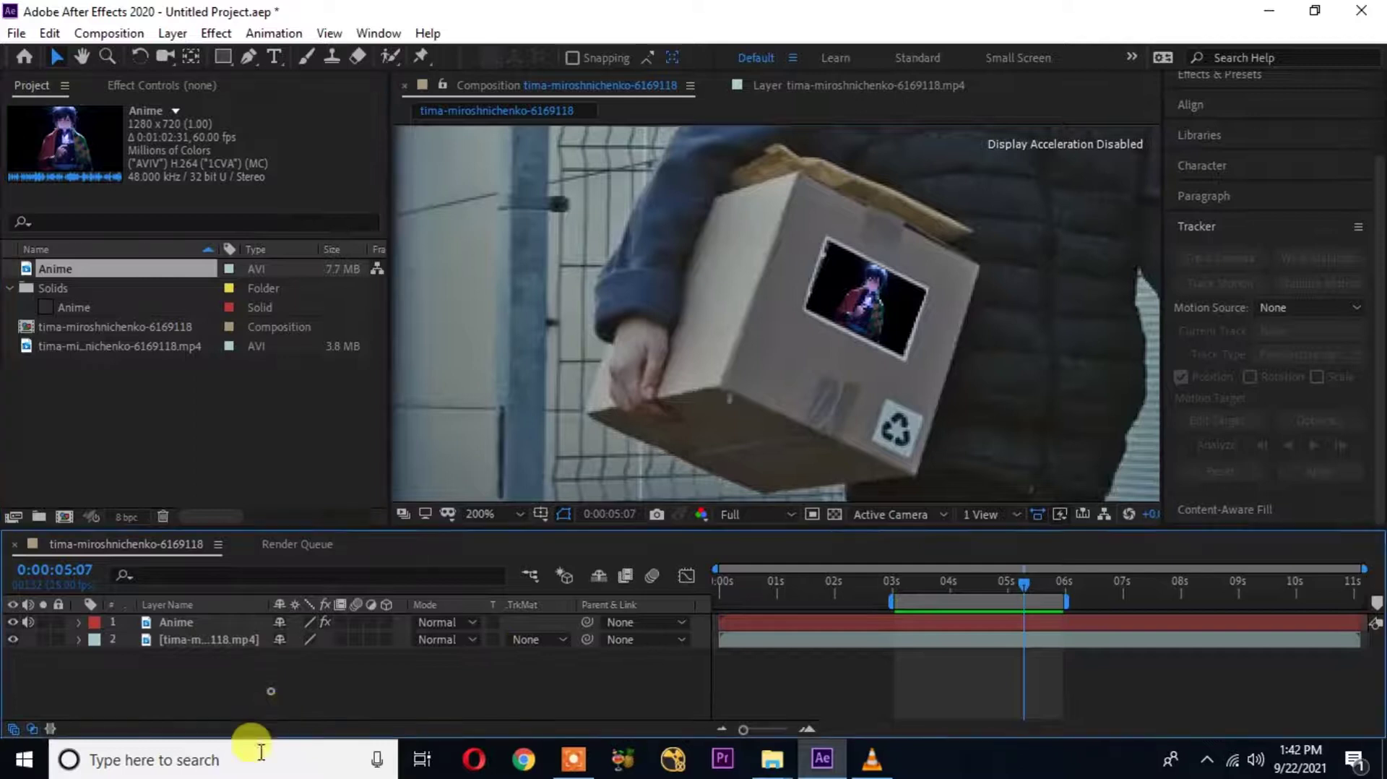
left_click(188, 622)
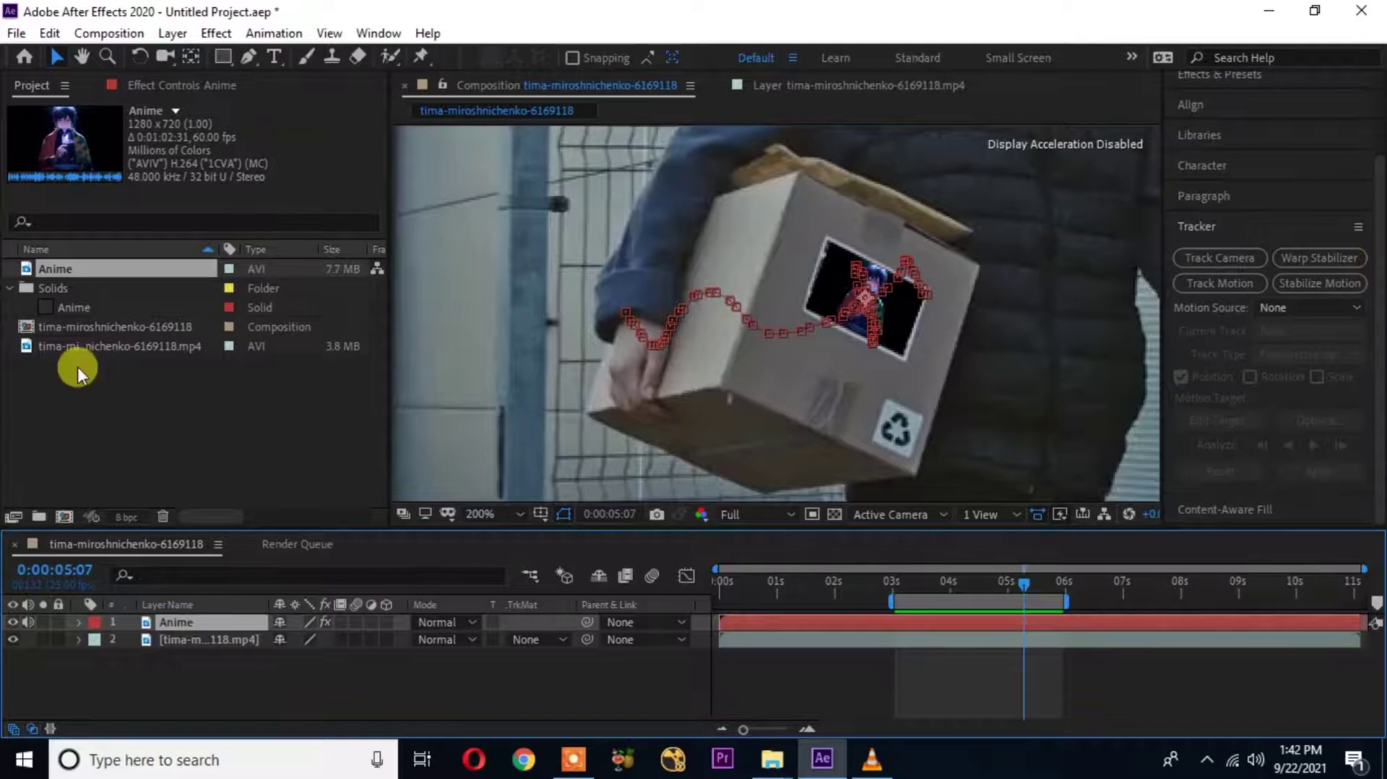
left_click(167, 84)
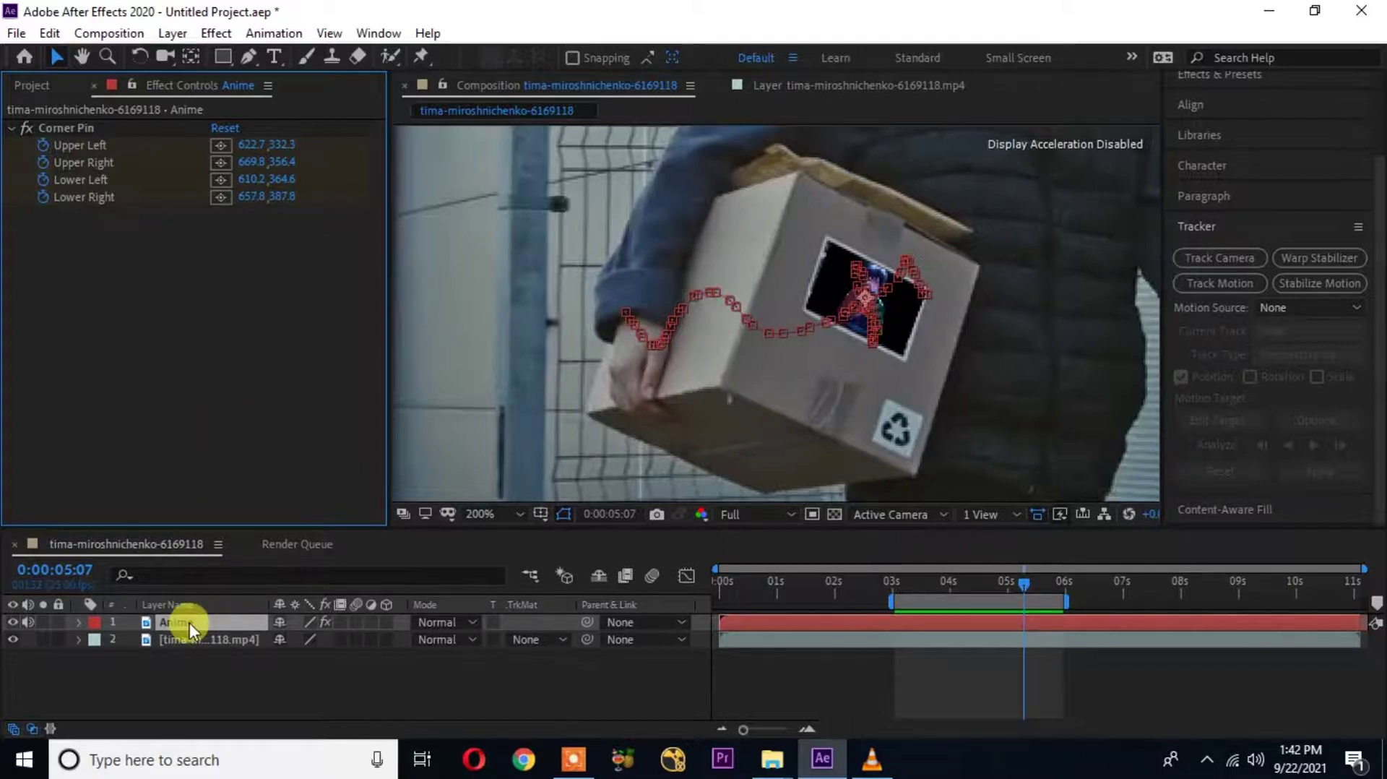
right_click(210, 624)
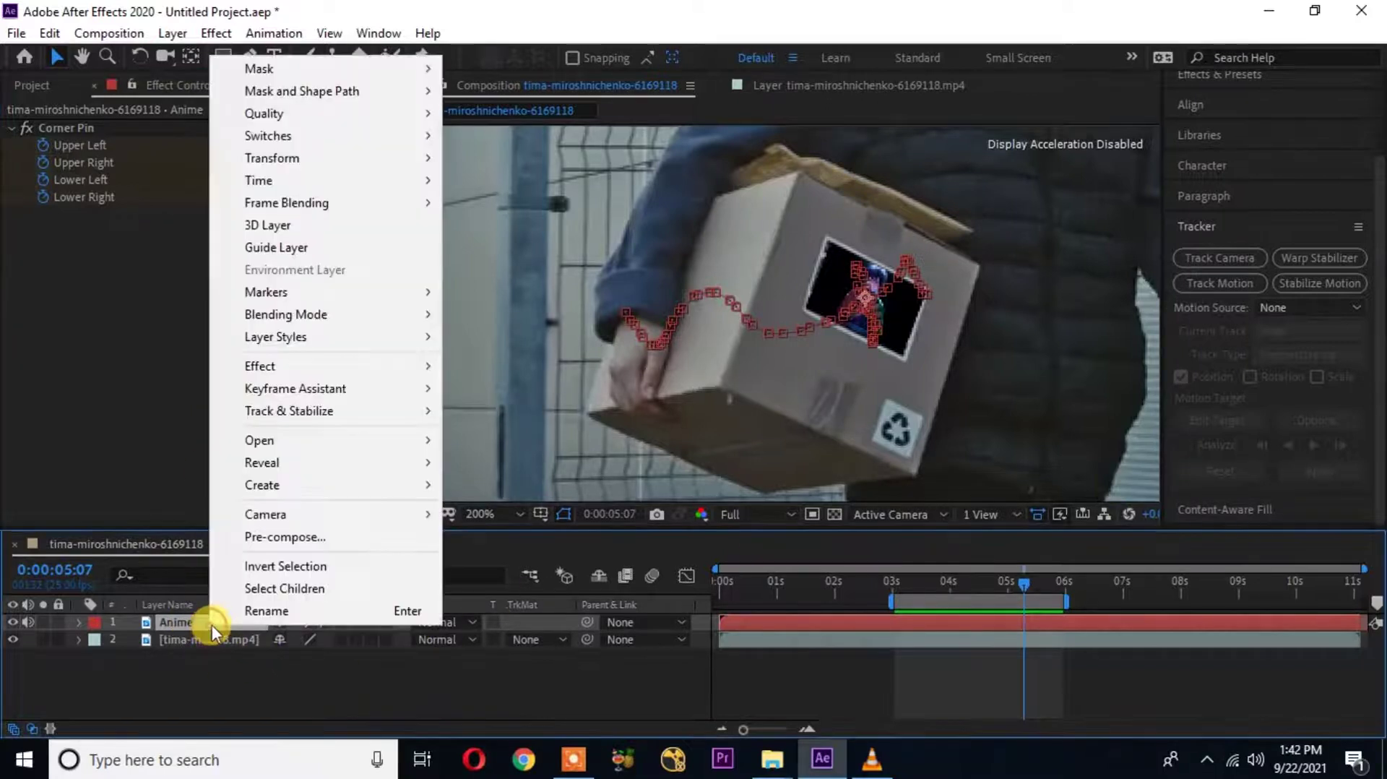
mouse_move(396, 369)
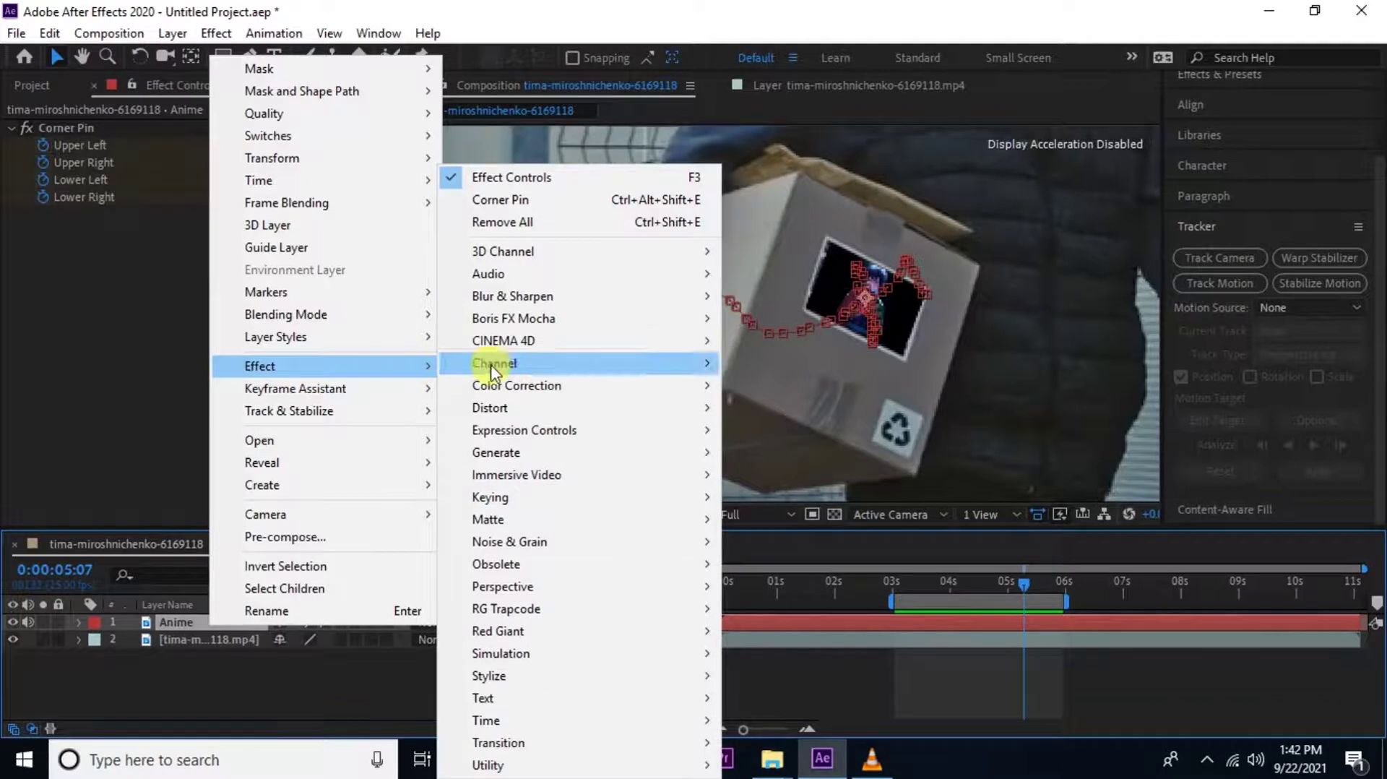
mouse_move(571, 410)
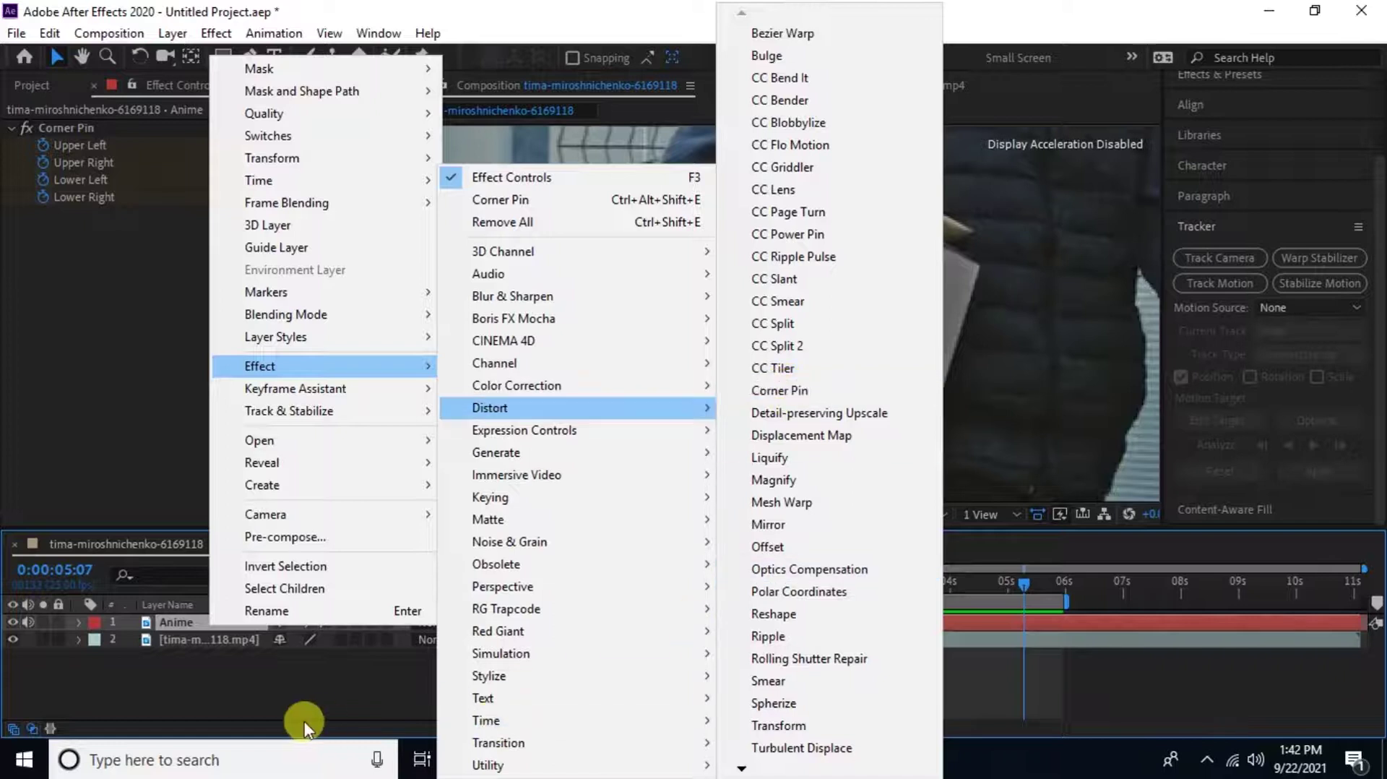
left_click(286, 690)
Step: Search the effects for corner and apply a second Corner Pin effect to the Anime layer
scroll(1254, 189, "up", 3)
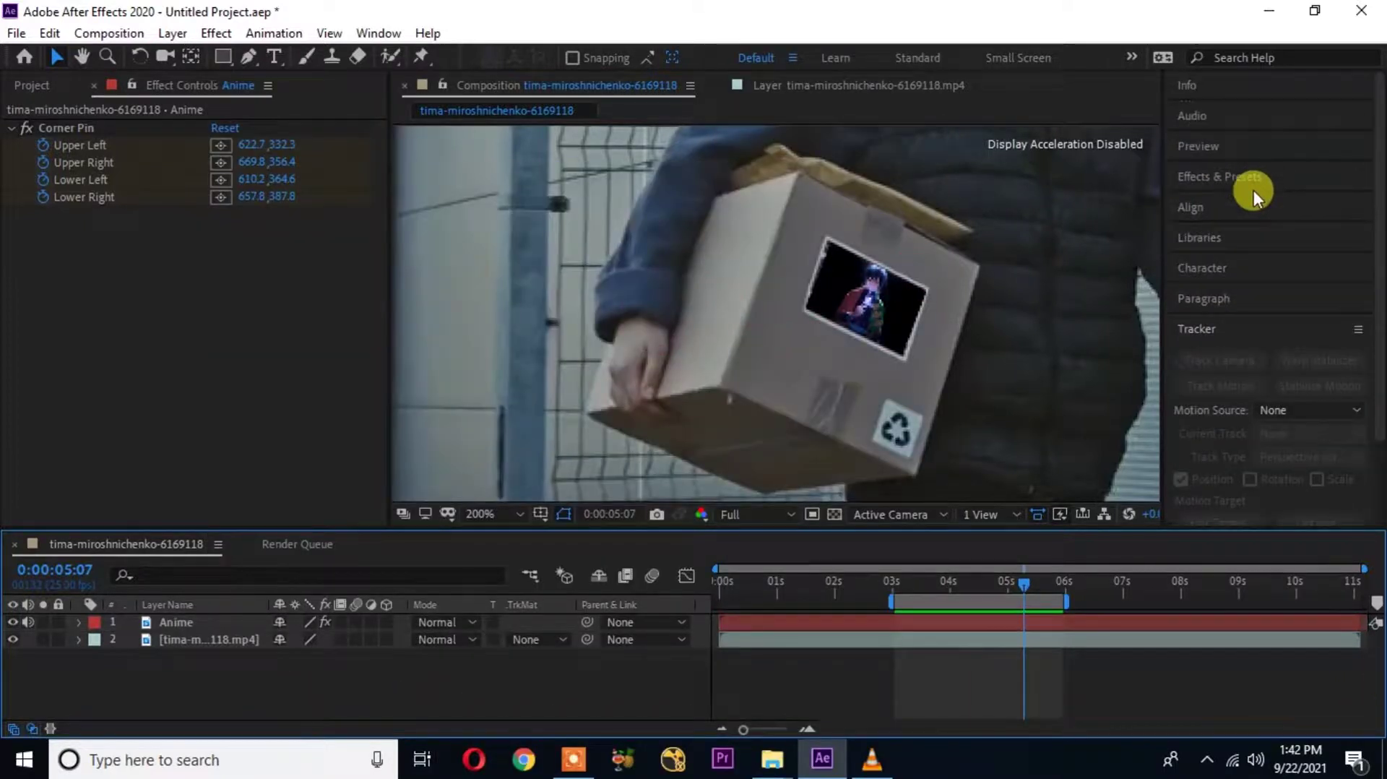
left_click(1238, 173)
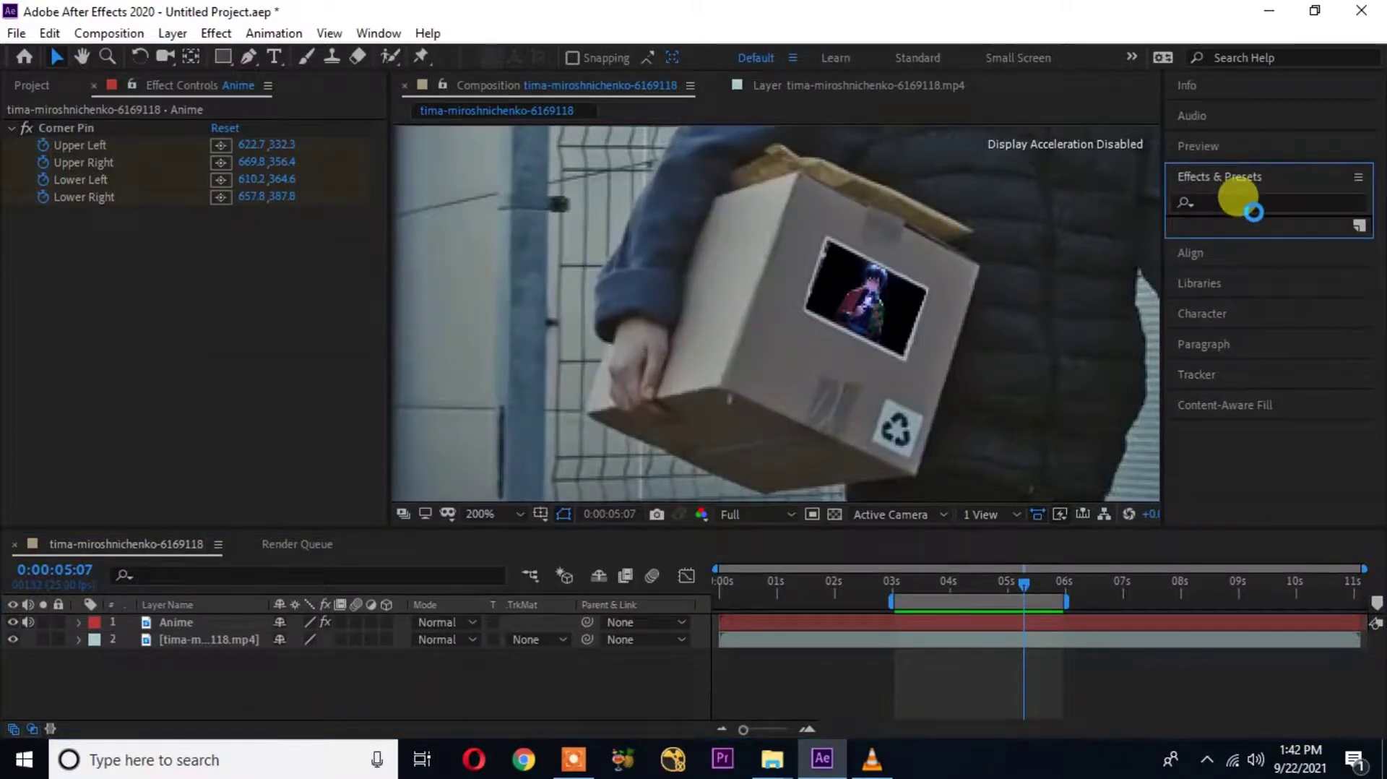
left_click(1253, 209)
type("corner")
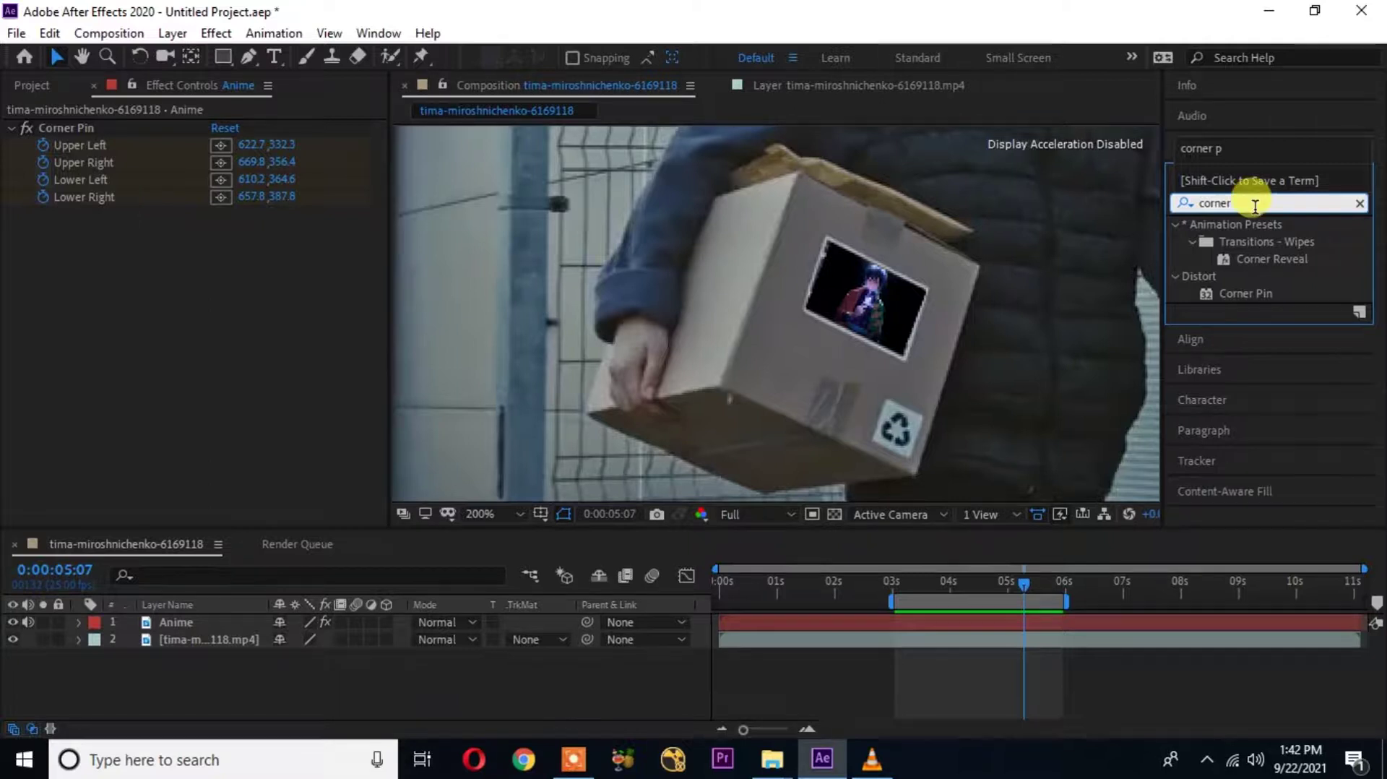
left_click(1256, 292)
left_click_drag(1257, 292, 188, 624)
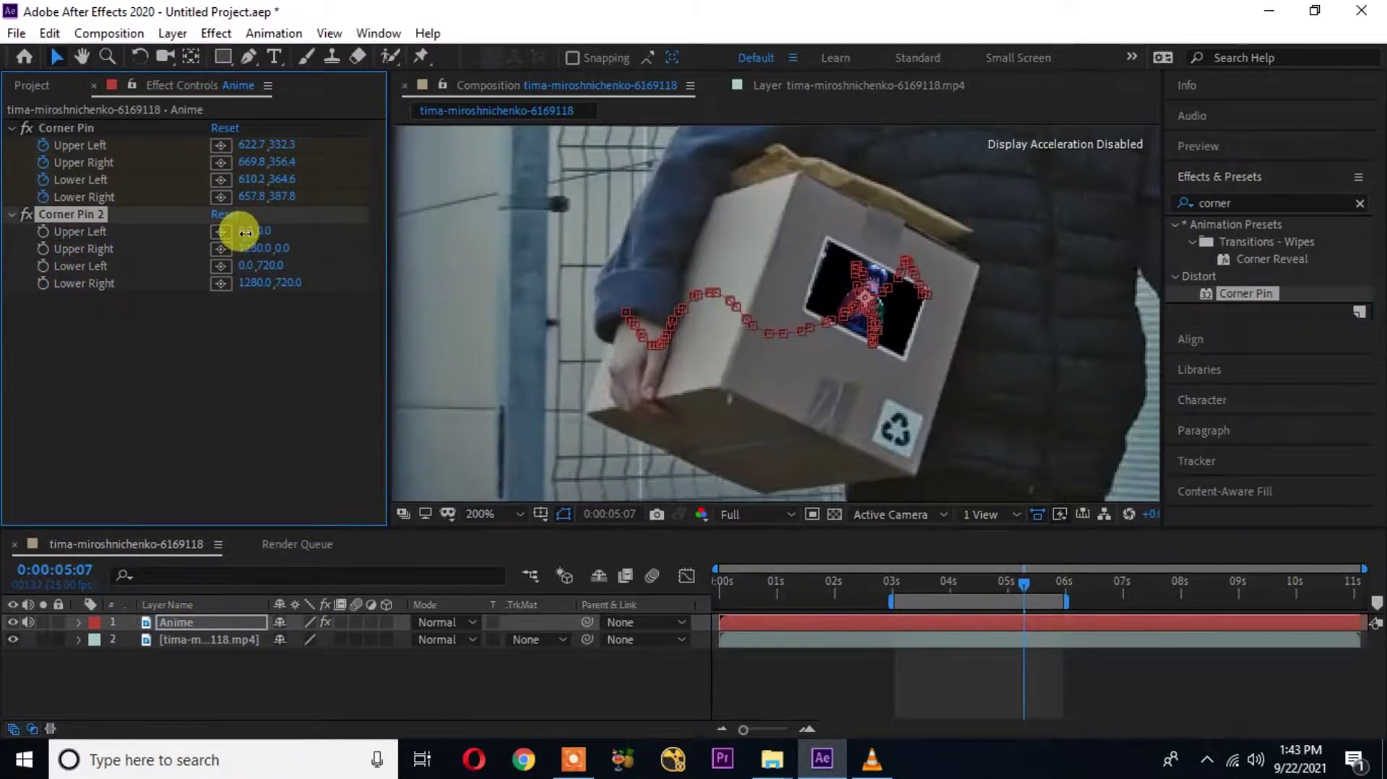
Step: Move Corner Pin 2 above the tracked Corner Pin and set its Upper Left X to -62, Upper Right X to 1281 and Lower Left X to 14
left_click_drag(253, 231, 262, 230)
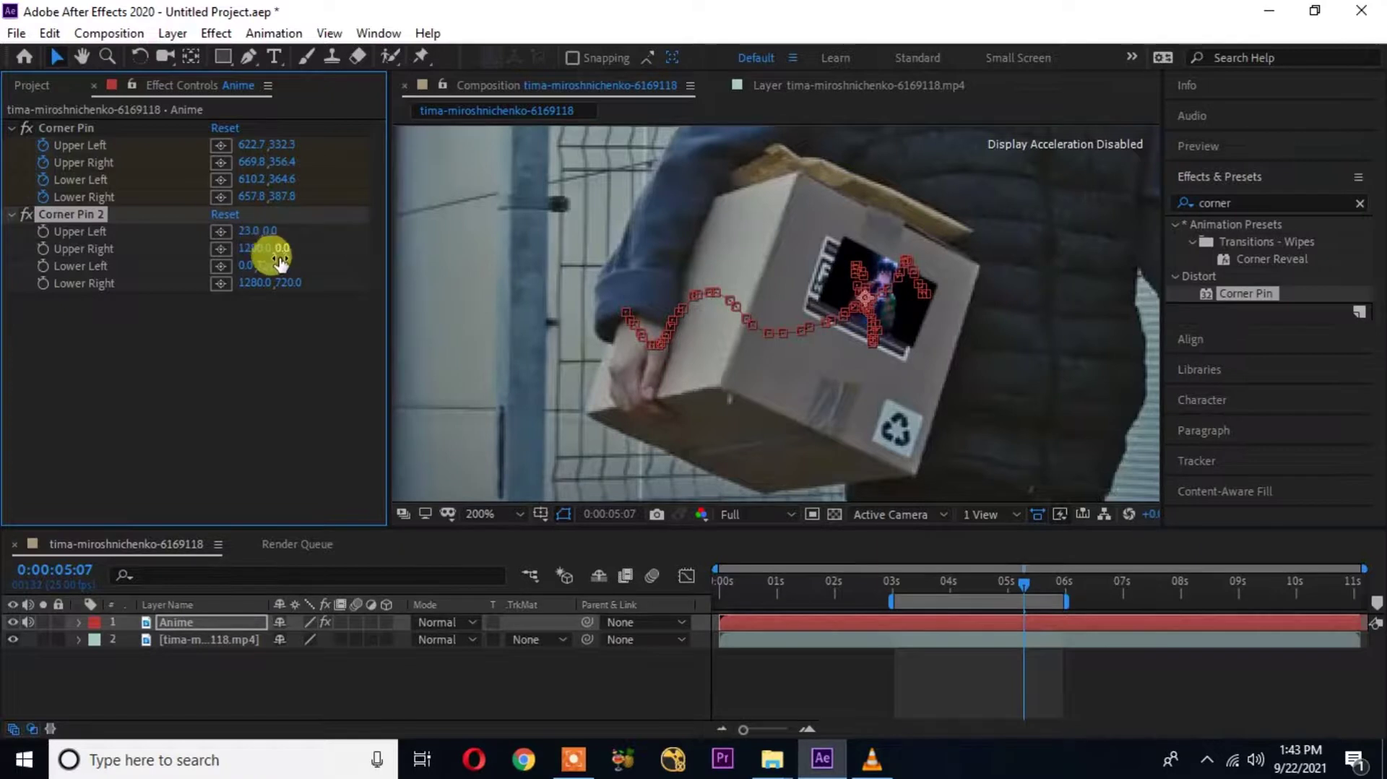
left_click_drag(81, 216, 80, 122)
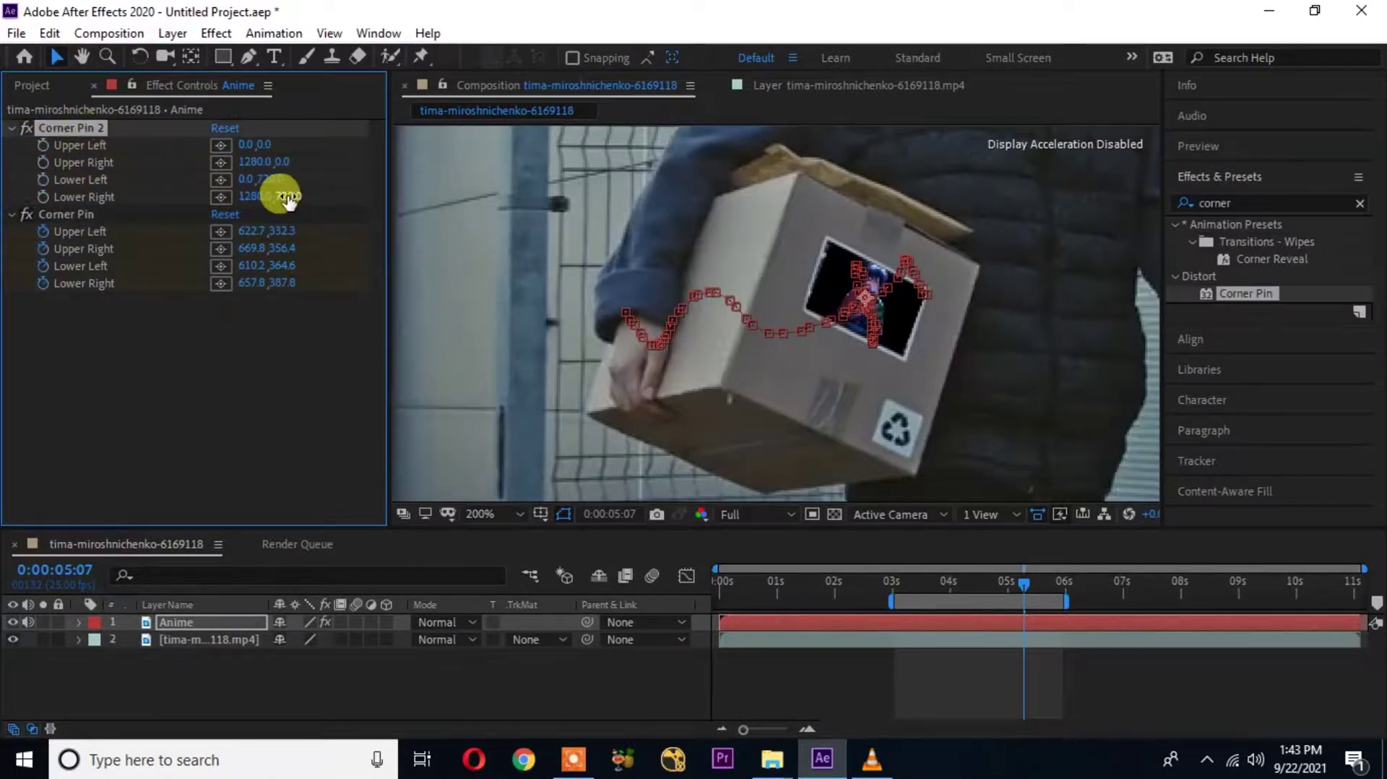
left_click_drag(266, 146, 224, 151)
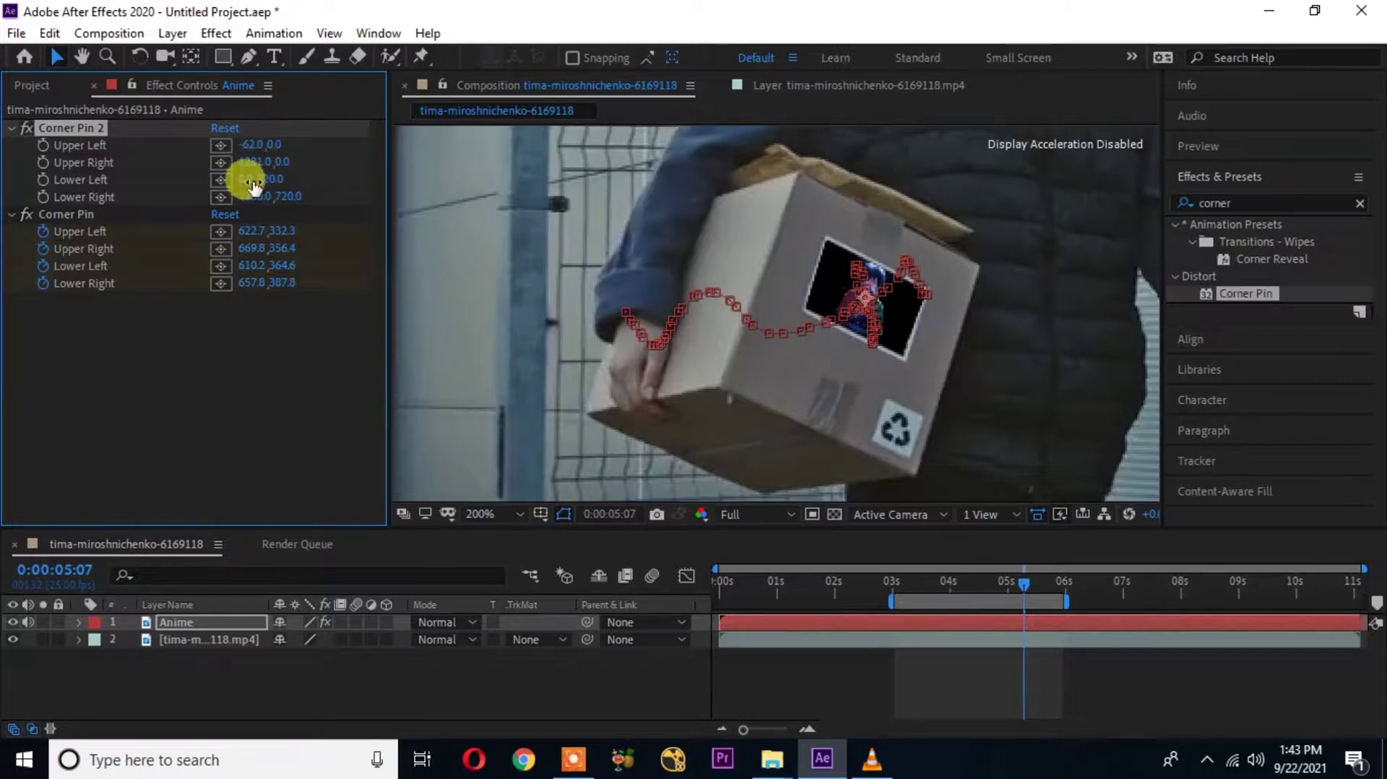
left_click_drag(258, 178, 331, 179)
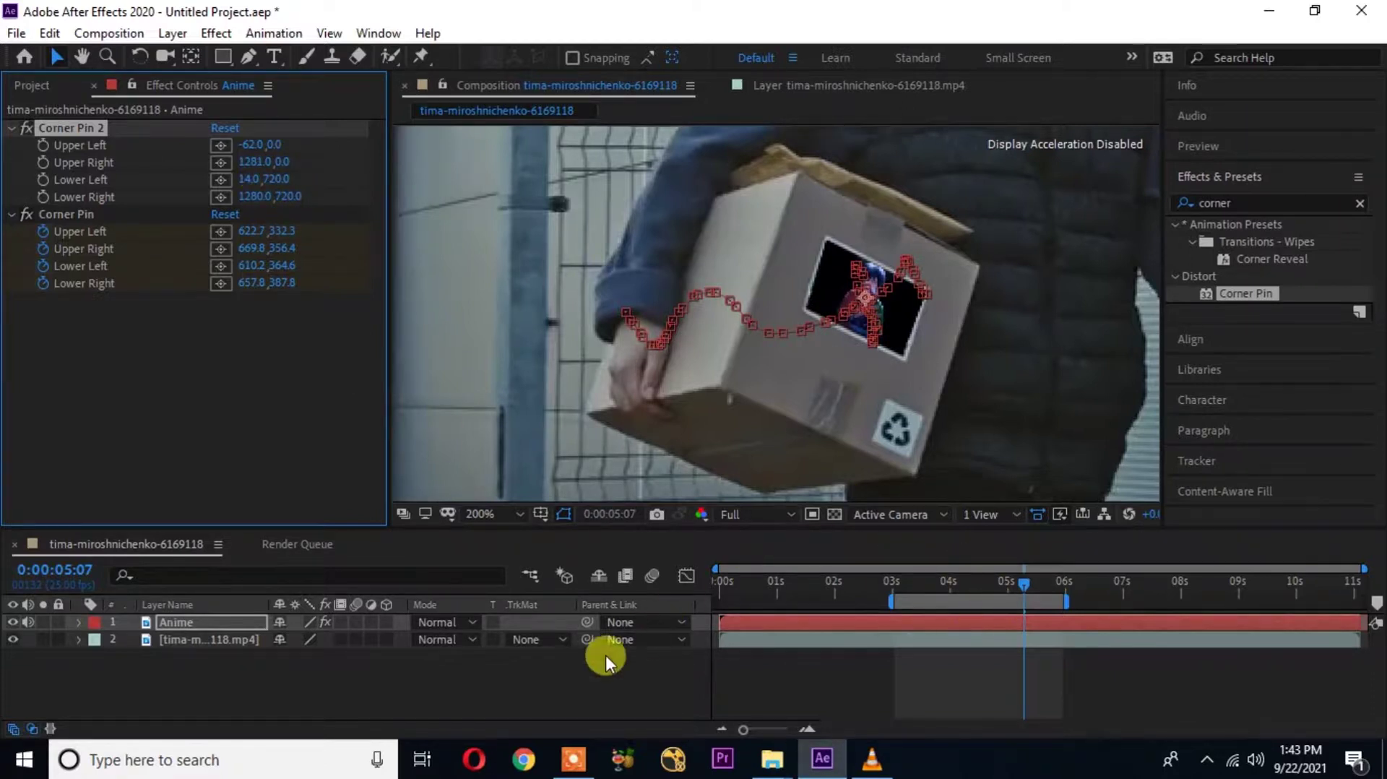
Step: Play back the composition to check the Anime video's fit on the carried box
left_click(744, 656)
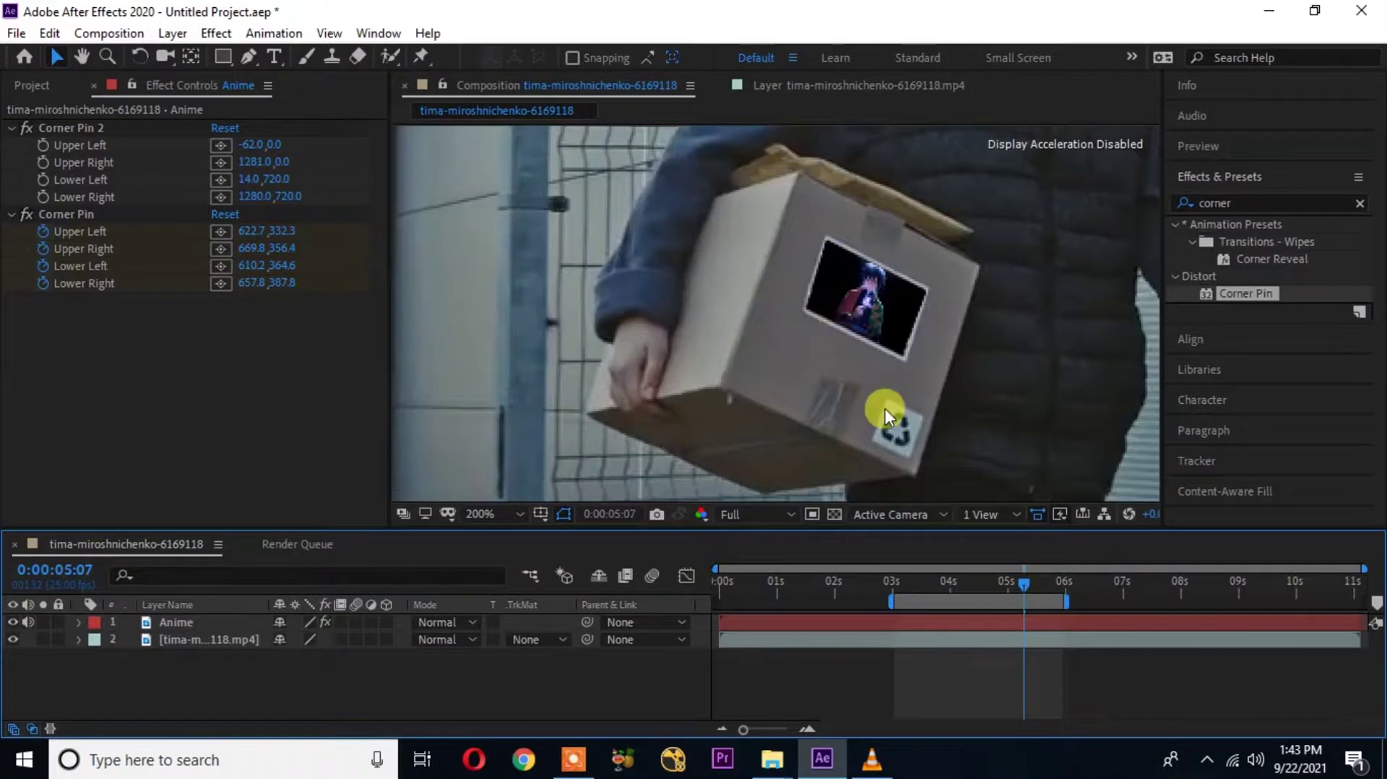
key("space")
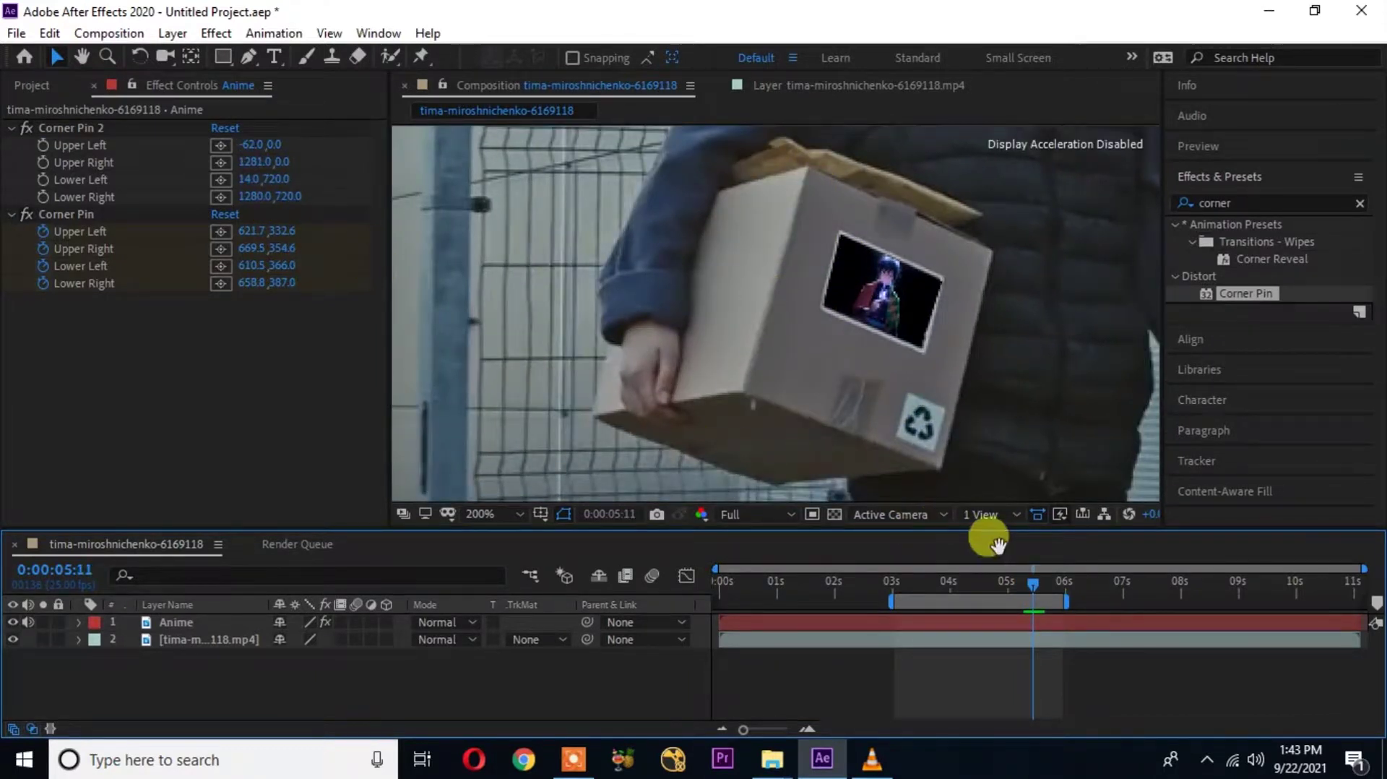
scroll(873, 311, "down", 4)
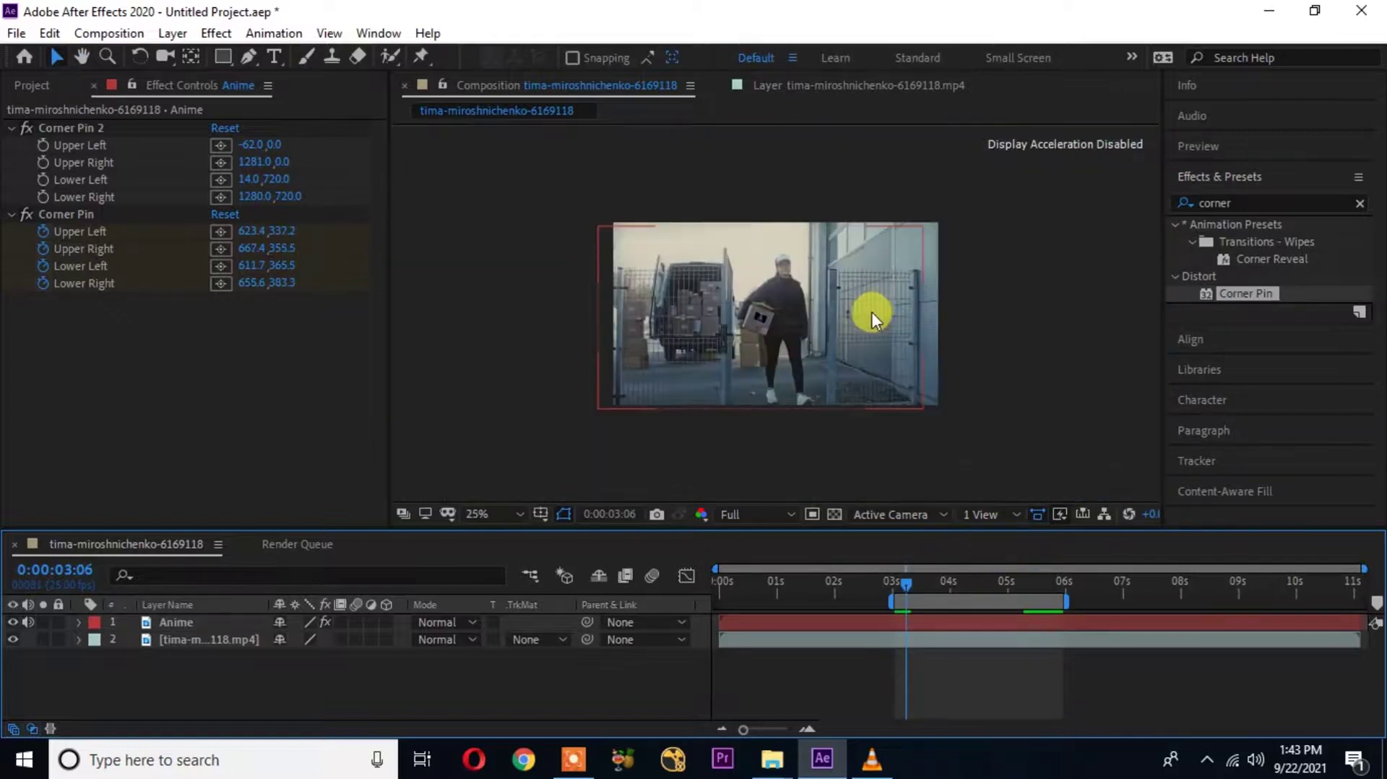
scroll(871, 310, "up", 2)
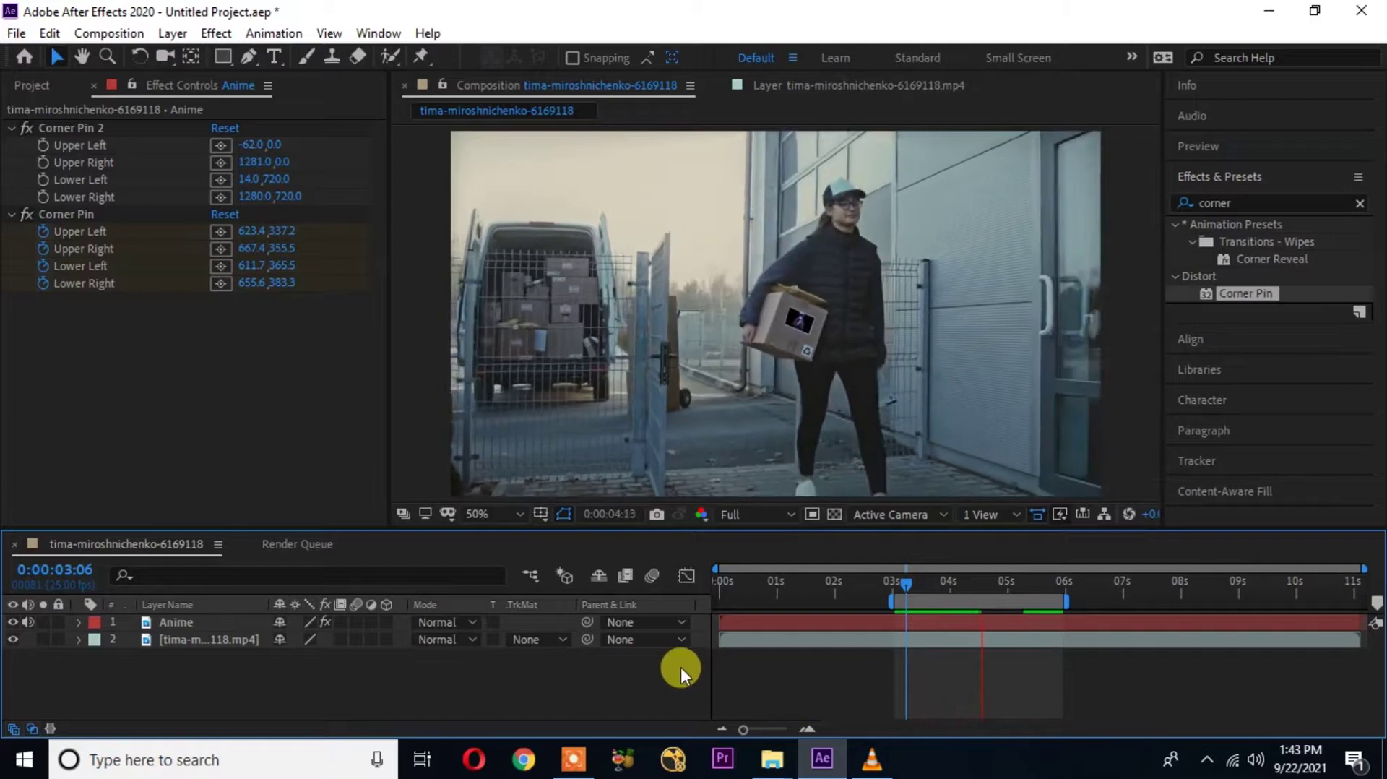
key("space")
Step: Delete the Corner Pin 2 effect from the Anime layer and play the composition from 0:00:03:16
left_click(84, 127)
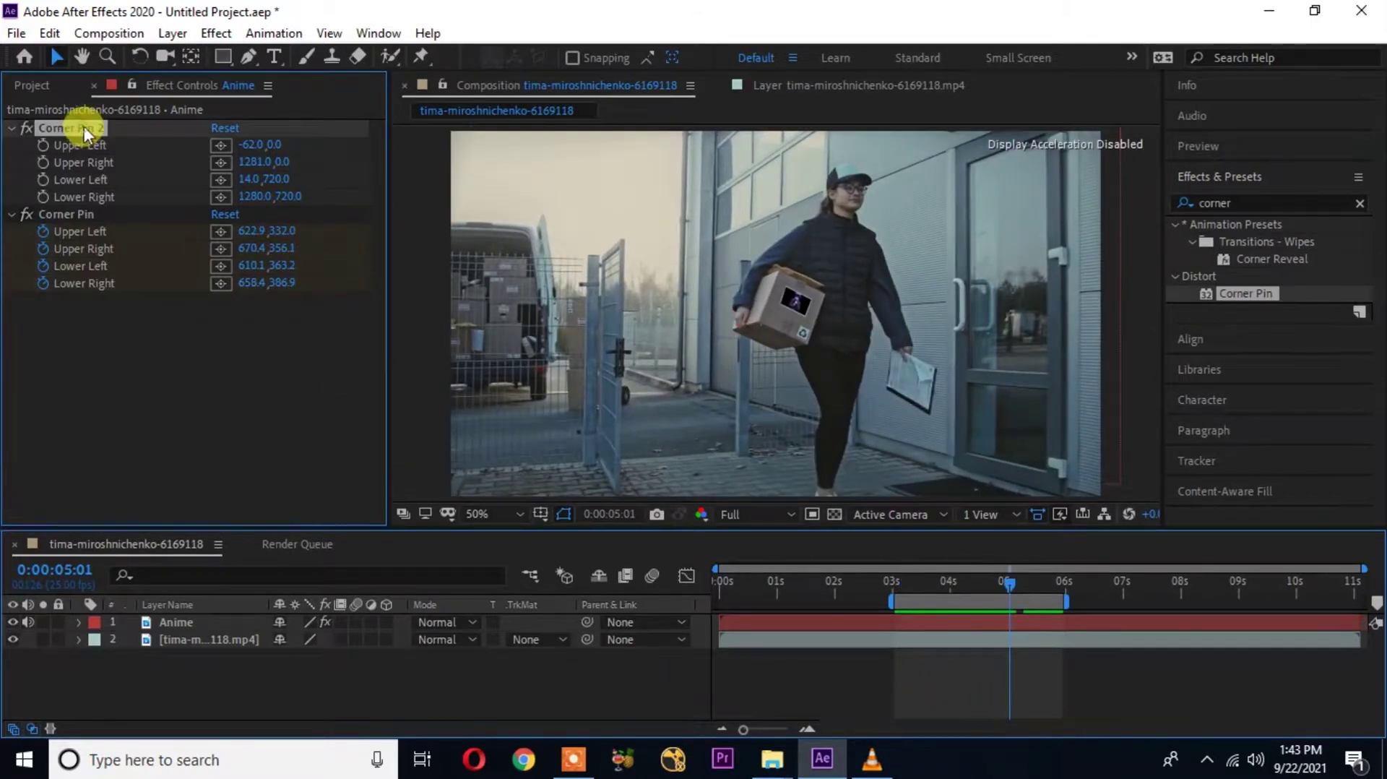
key("Delete")
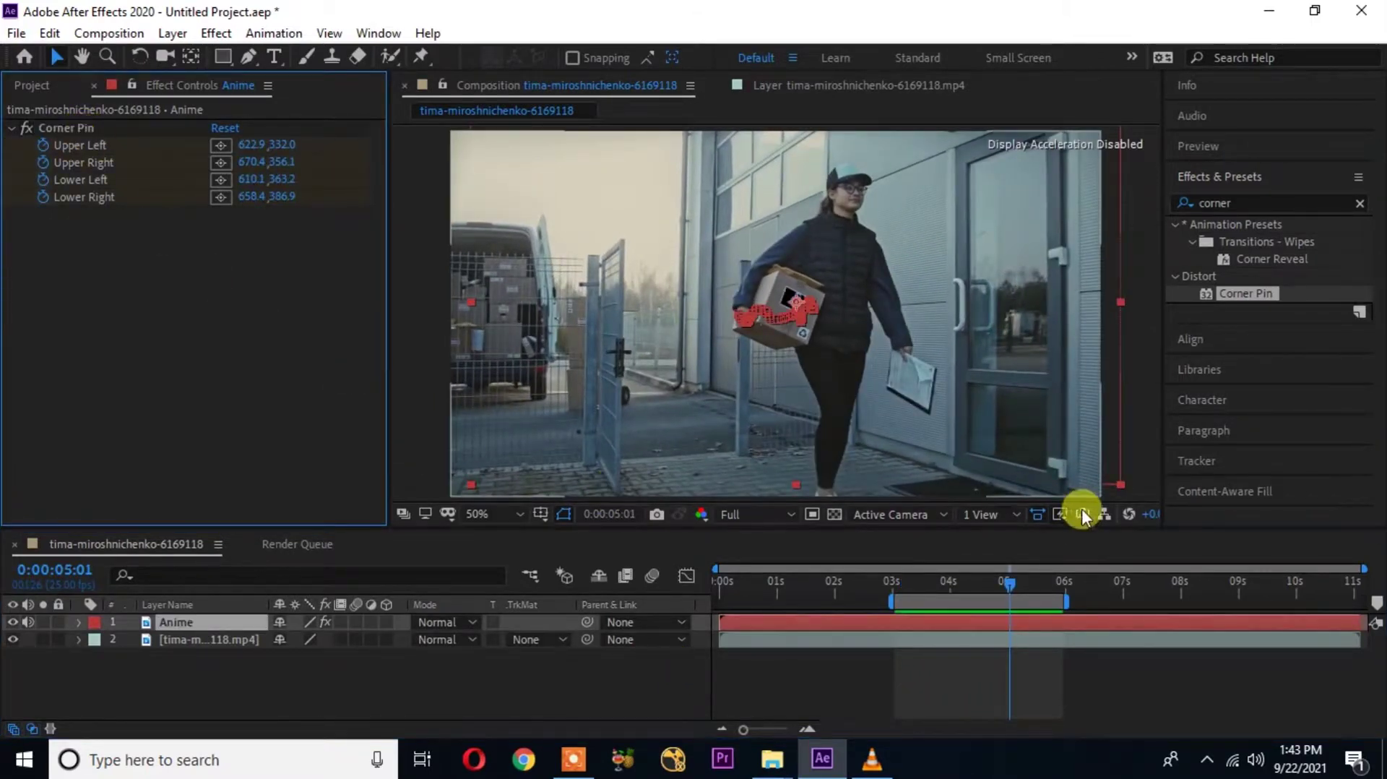
left_click_drag(971, 587, 930, 584)
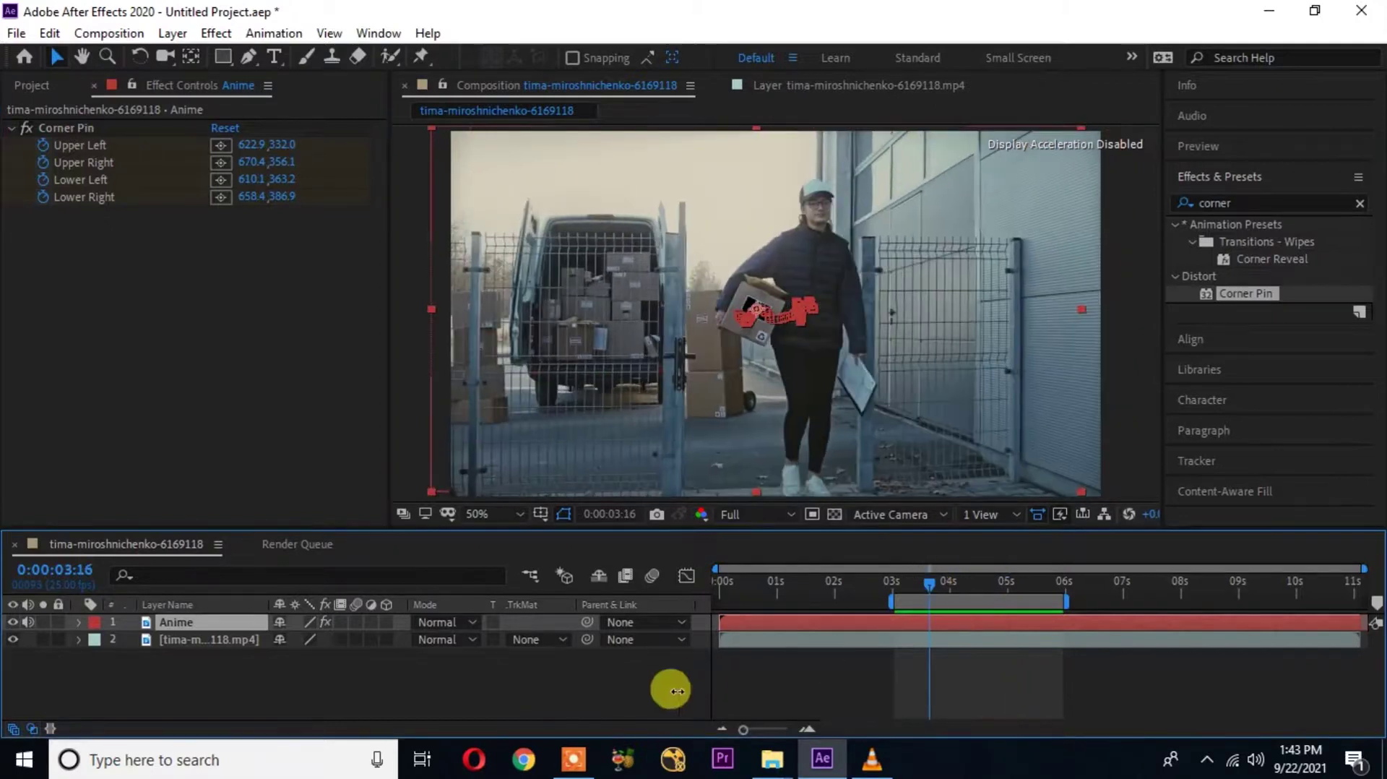
key("space")
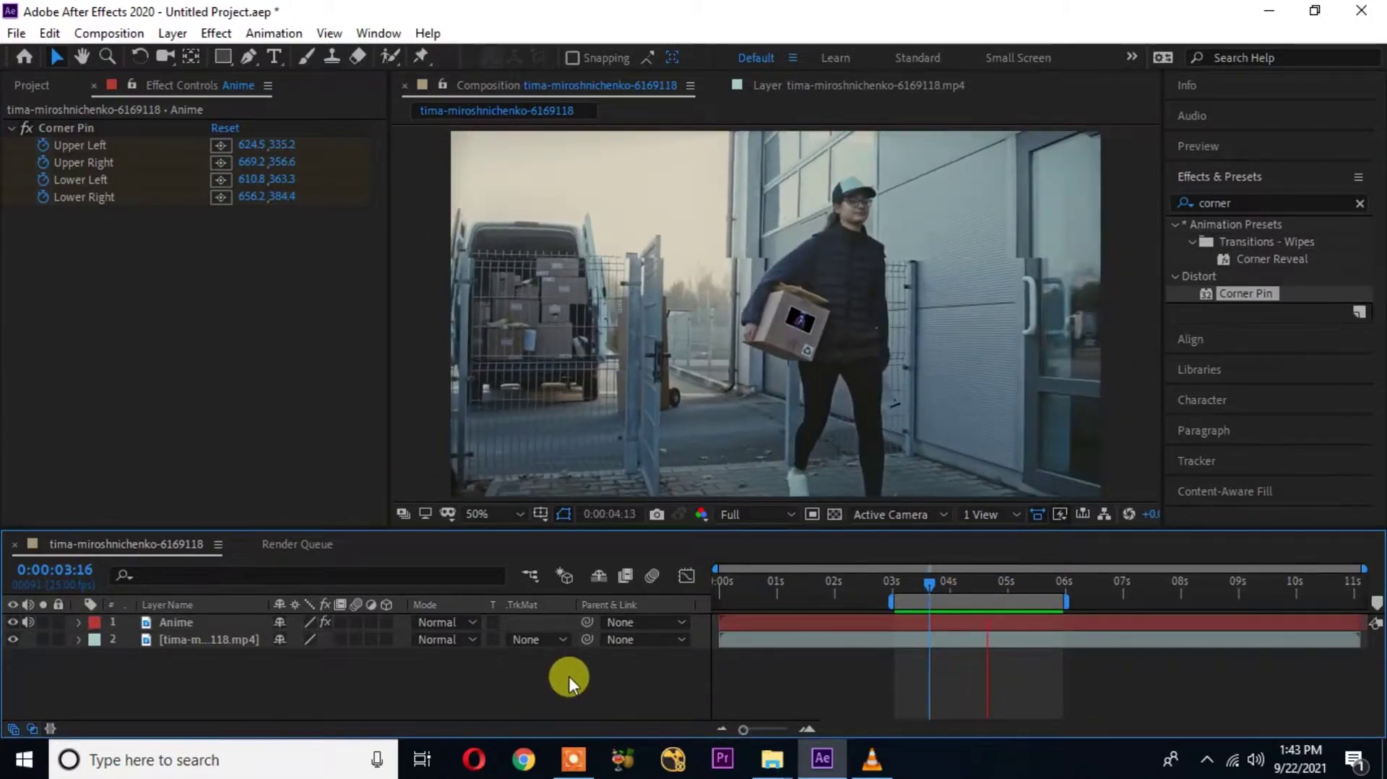